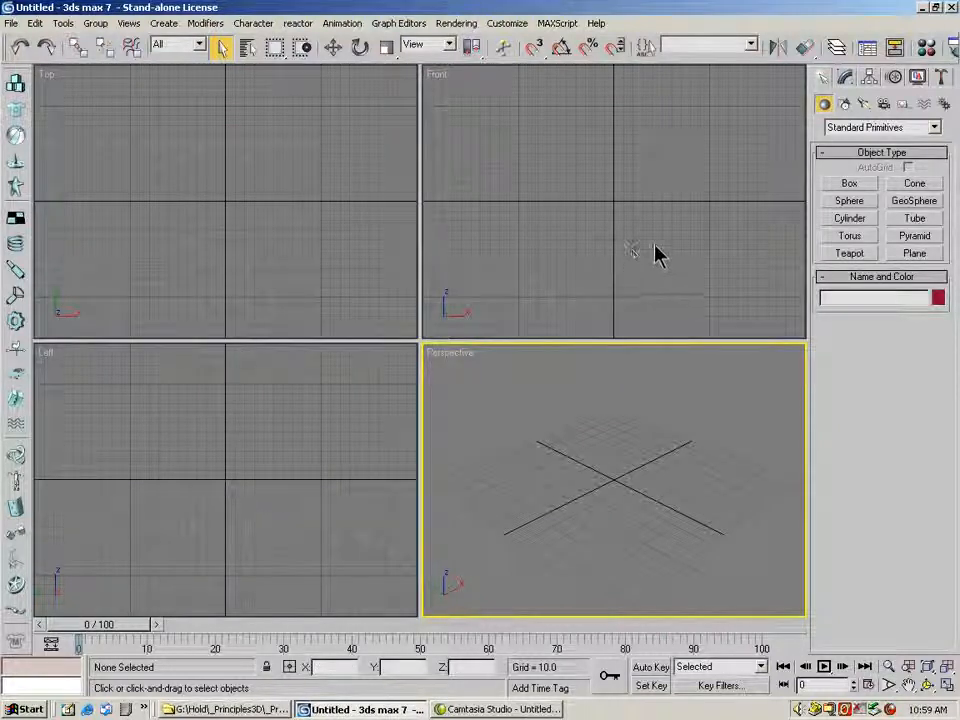
Open the scene file _ChristiansBuilding.max from the Week02_3DP folder and examine the building from several angles in the perspective view
left_click(208, 710)
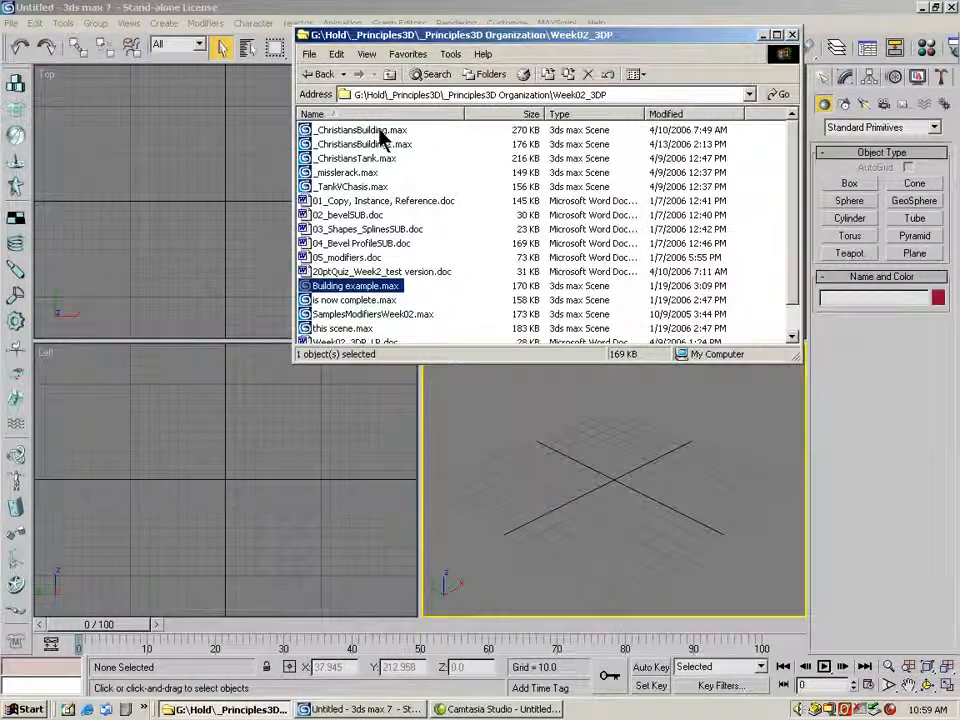
double_click(377, 131)
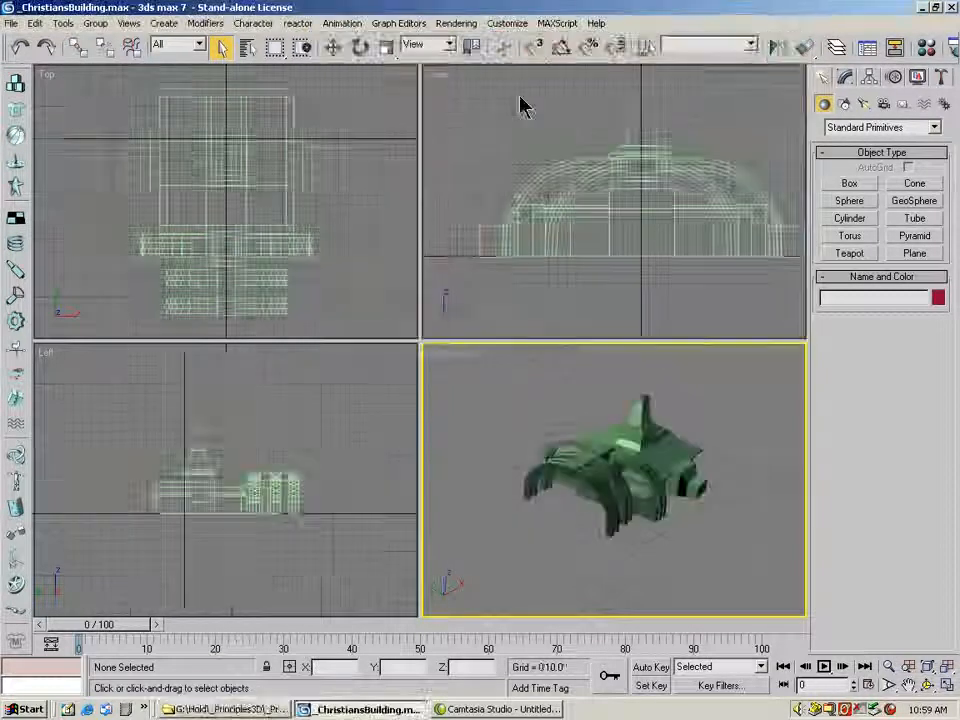
key("ctrl+r")
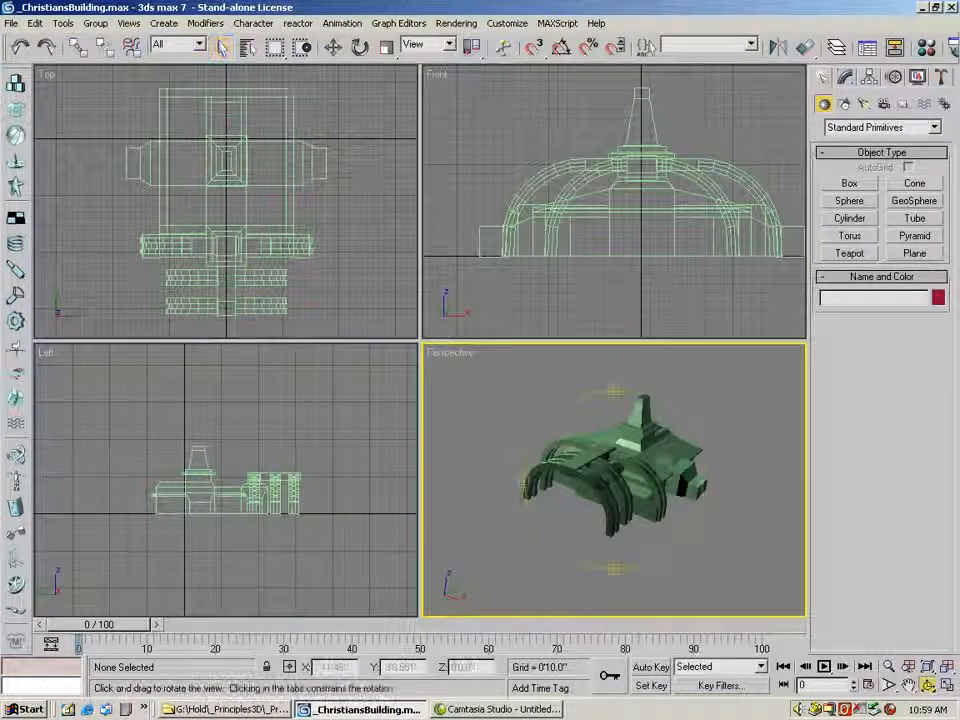
left_click_drag(702, 520, 563, 469)
left_click_drag(642, 484, 553, 440)
left_click_drag(649, 449, 593, 470)
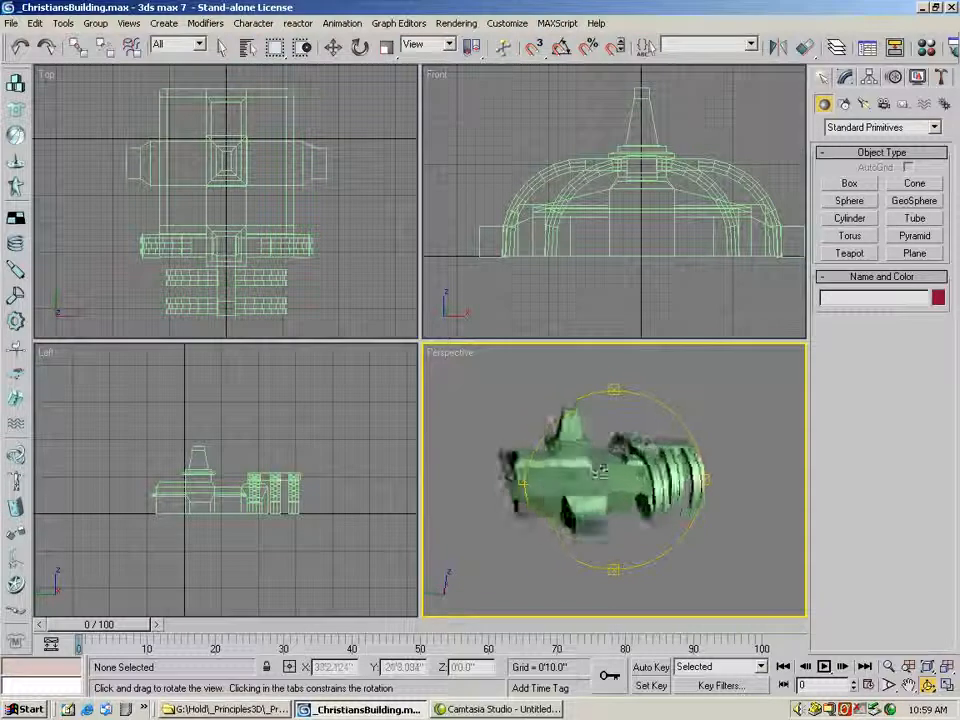
mouse_move(655, 479)
left_mouse_down()
mouse_move(614, 490)
mouse_move(613, 510)
mouse_move(677, 494)
mouse_move(656, 485)
left_mouse_up()
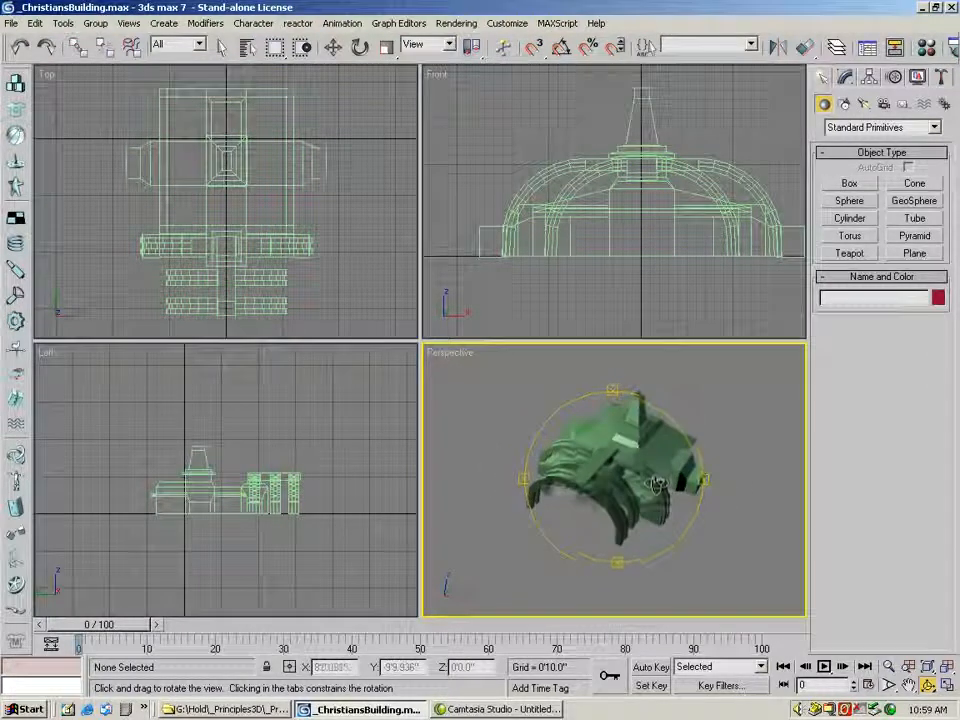
left_click_drag(653, 425, 647, 415)
left_click_drag(632, 470, 634, 478)
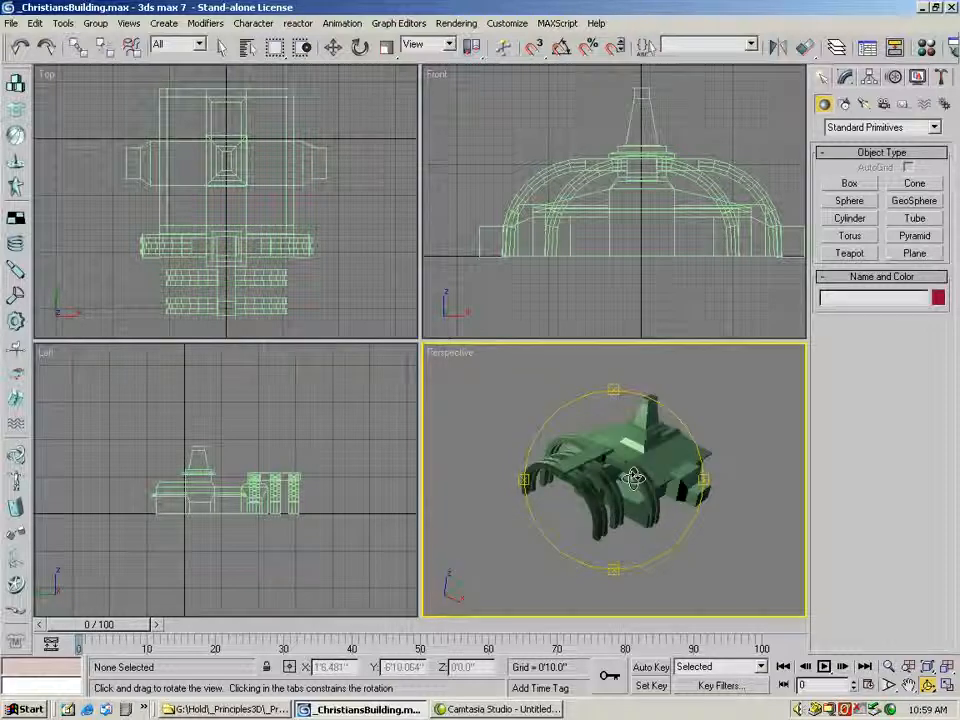
left_click_drag(711, 497, 620, 470)
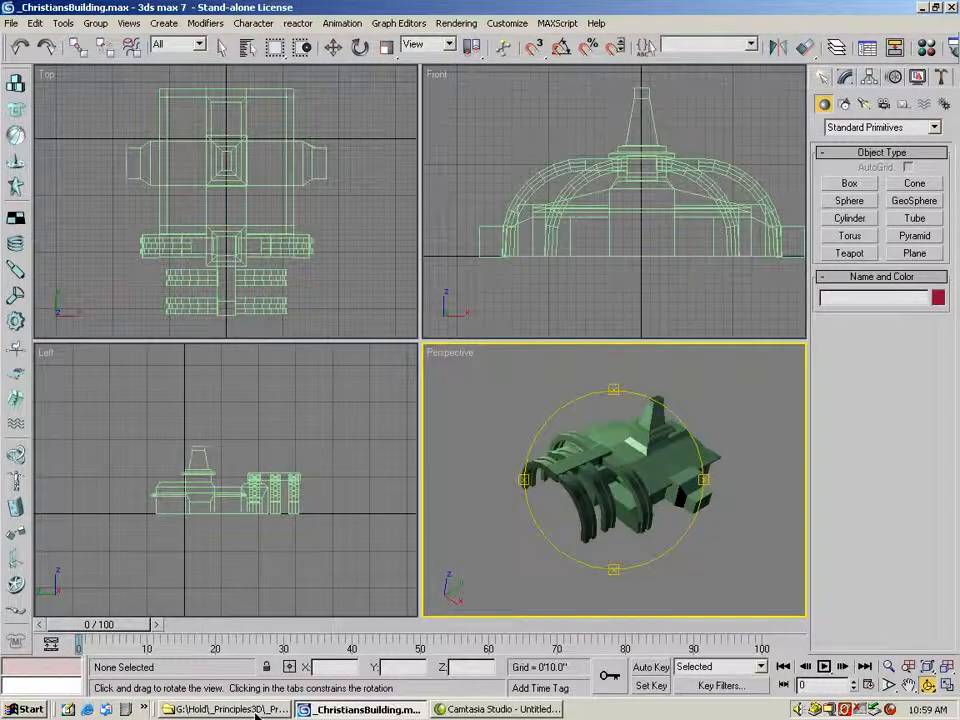
Open the scene _ChristiansBuilding2.max without saving changes to the current scene, and examine its building in the perspective view
left_click(256, 712)
left_click_drag(360, 144, 104, 160)
left_click(125, 165)
left_click(486, 397)
left_click_drag(586, 475, 586, 447)
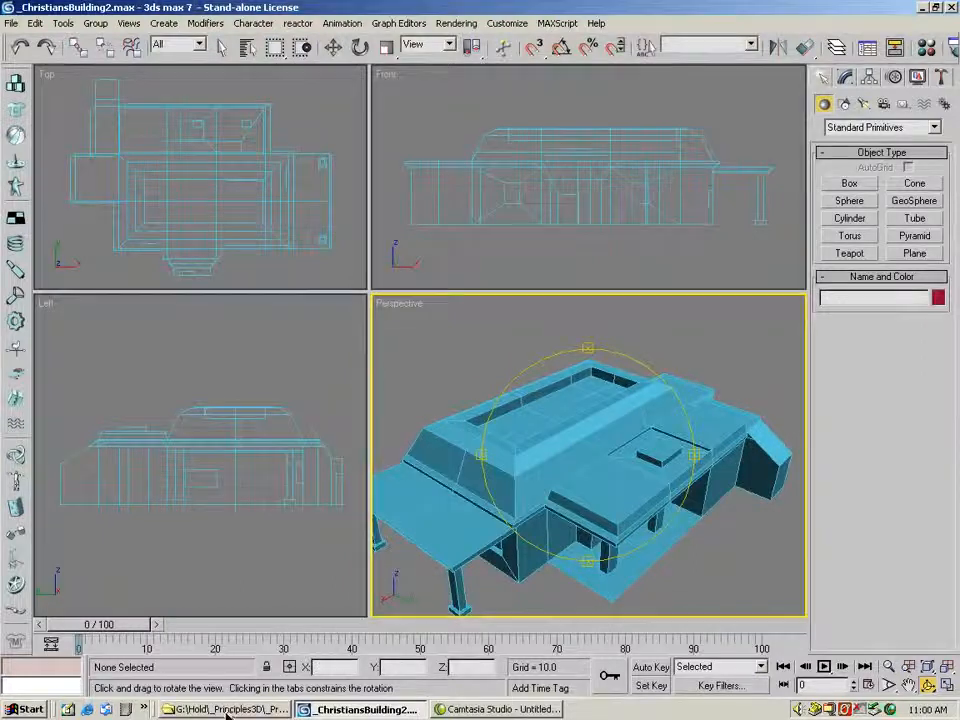
Open the scene Building example.max without saving the current scene's changes, and examine its walls in the perspective view
left_click(238, 708)
left_click_drag(357, 292, 212, 248)
left_click(238, 257)
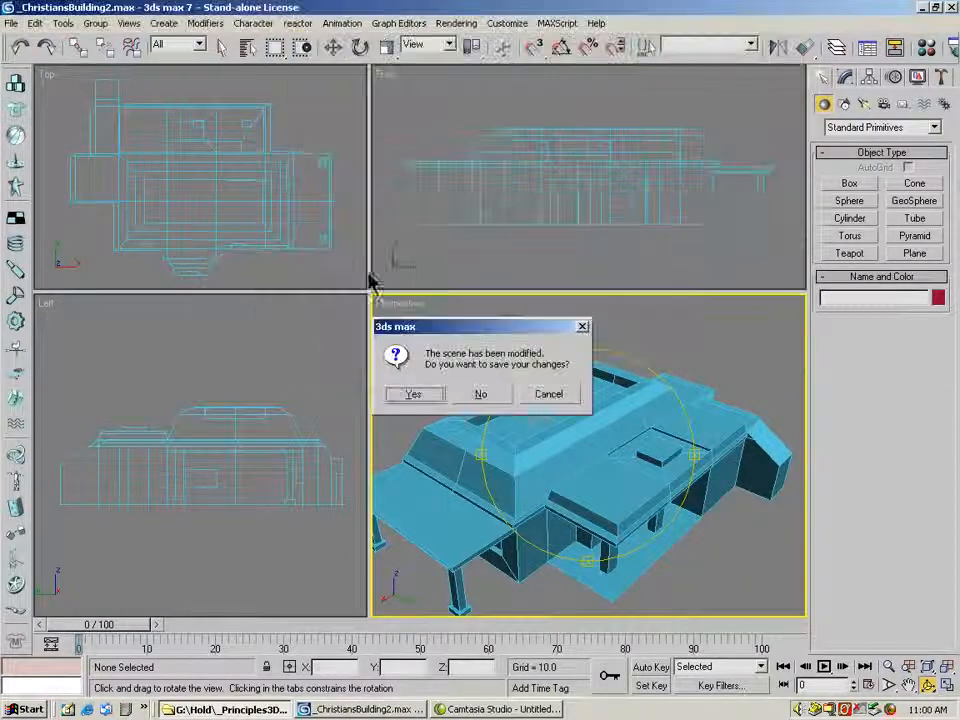
left_click(480, 394)
left_click_drag(626, 474, 678, 471)
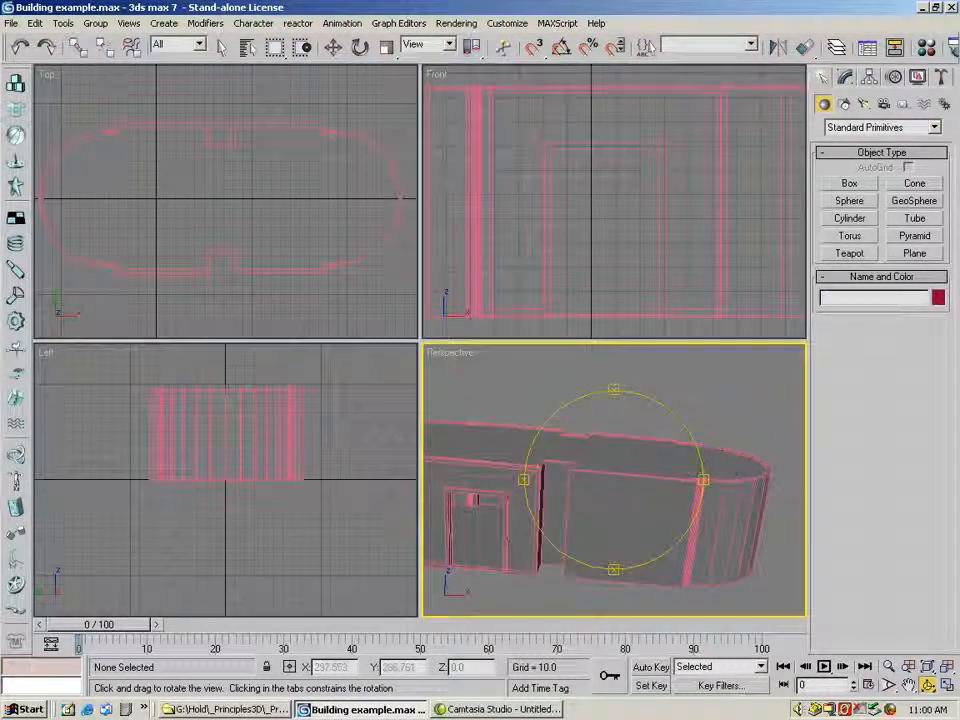
Reset the program to an empty, untitled scene
left_click(12, 22)
left_click(28, 54)
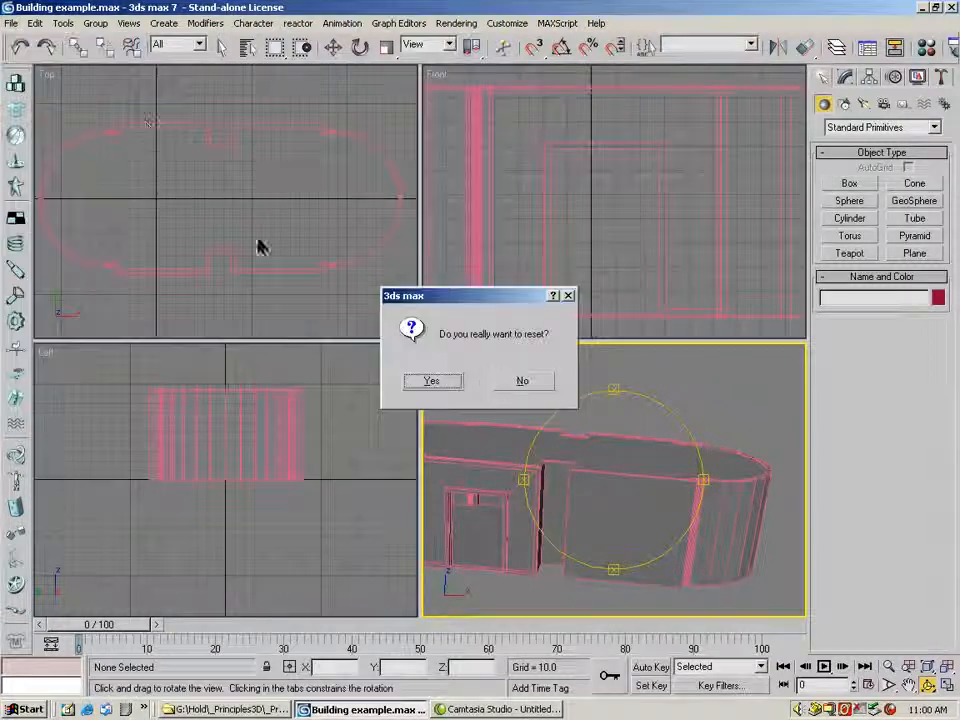
key("Return")
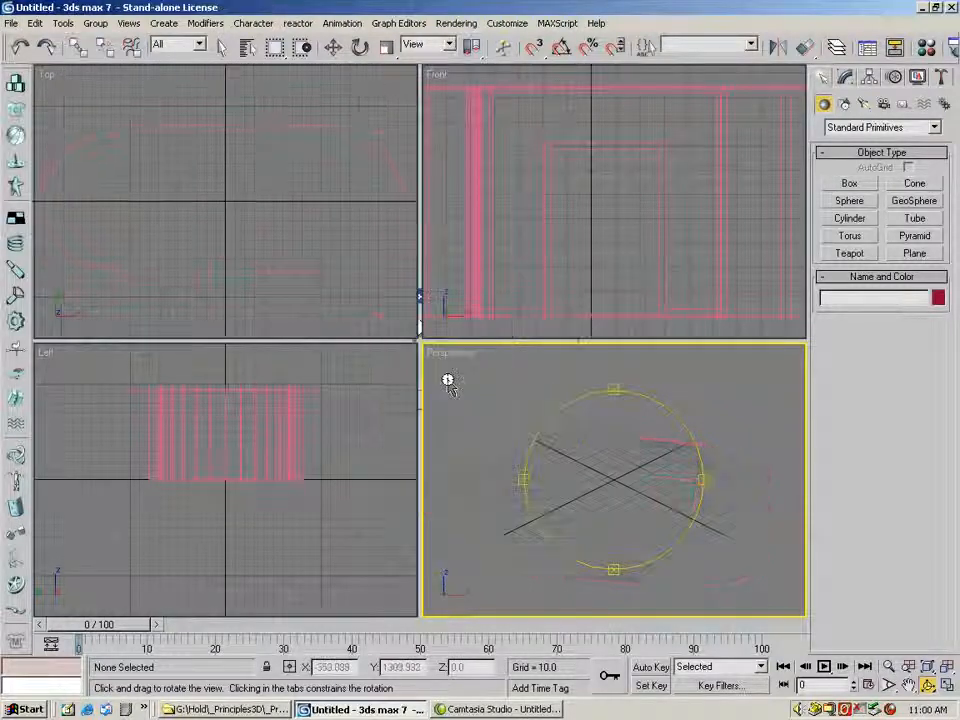
Create a box in the Top view about 169 long, 227 wide and 93 high, and fit it in all views
left_click(850, 185)
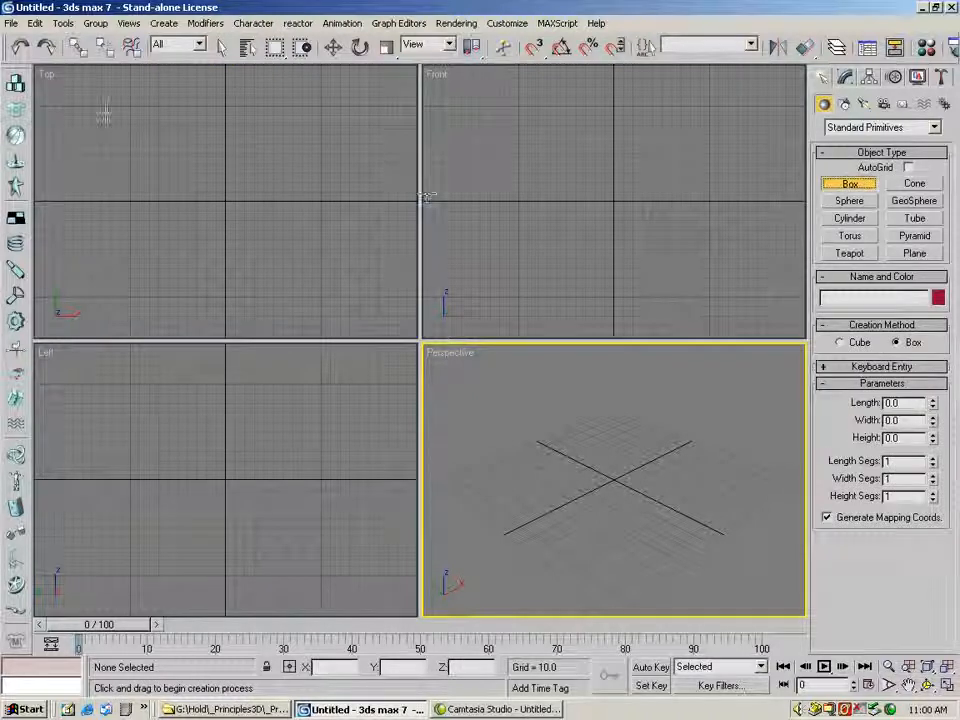
left_click_drag(105, 105, 322, 267)
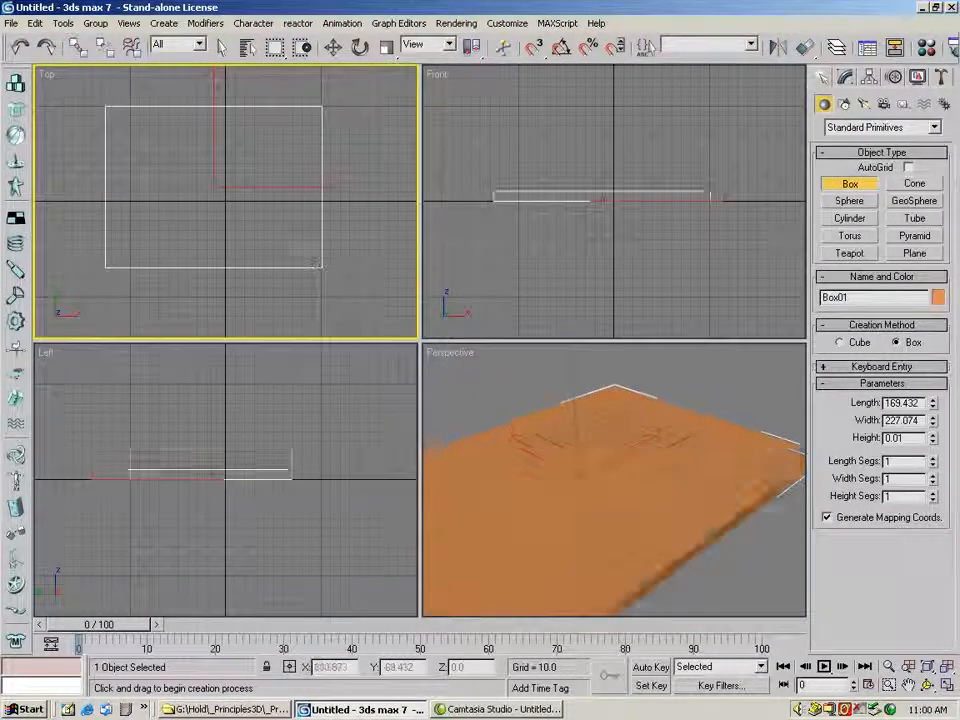
left_click(298, 186)
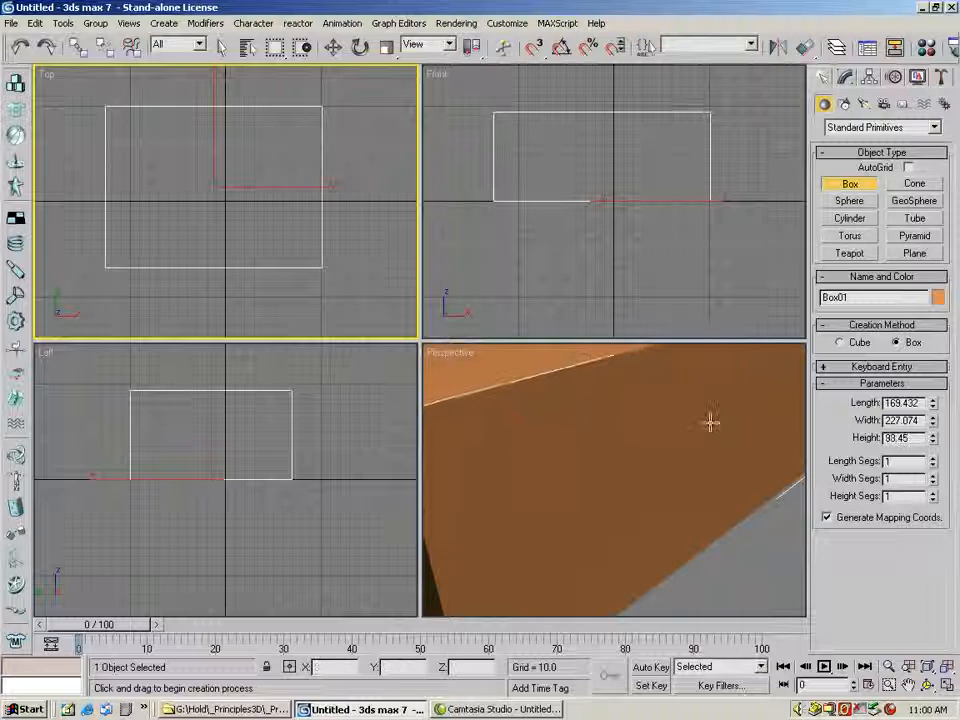
left_click(948, 668)
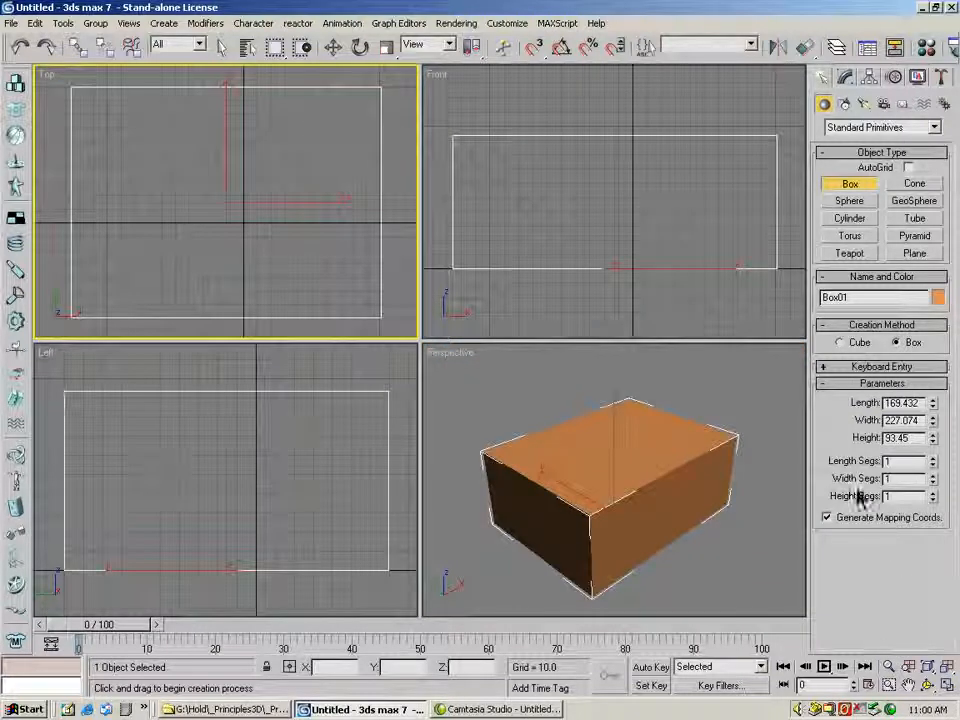
Lower the box's height to about 70 and turn on Edged Faces in the perspective view
left_click(927, 686)
left_click_drag(575, 455, 654, 465)
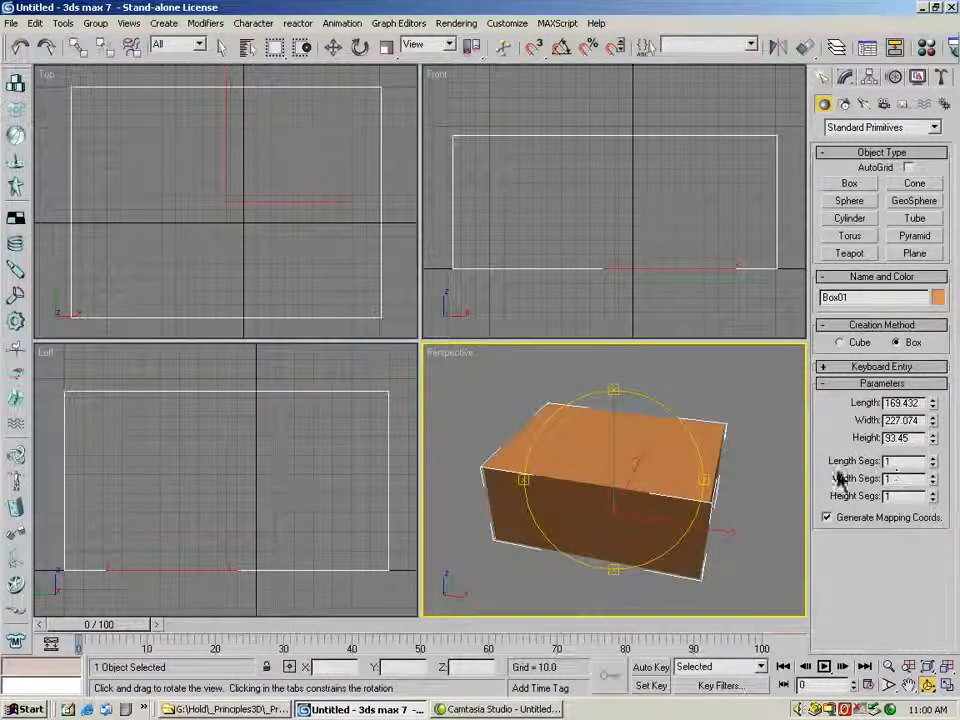
left_click_drag(935, 448, 932, 459)
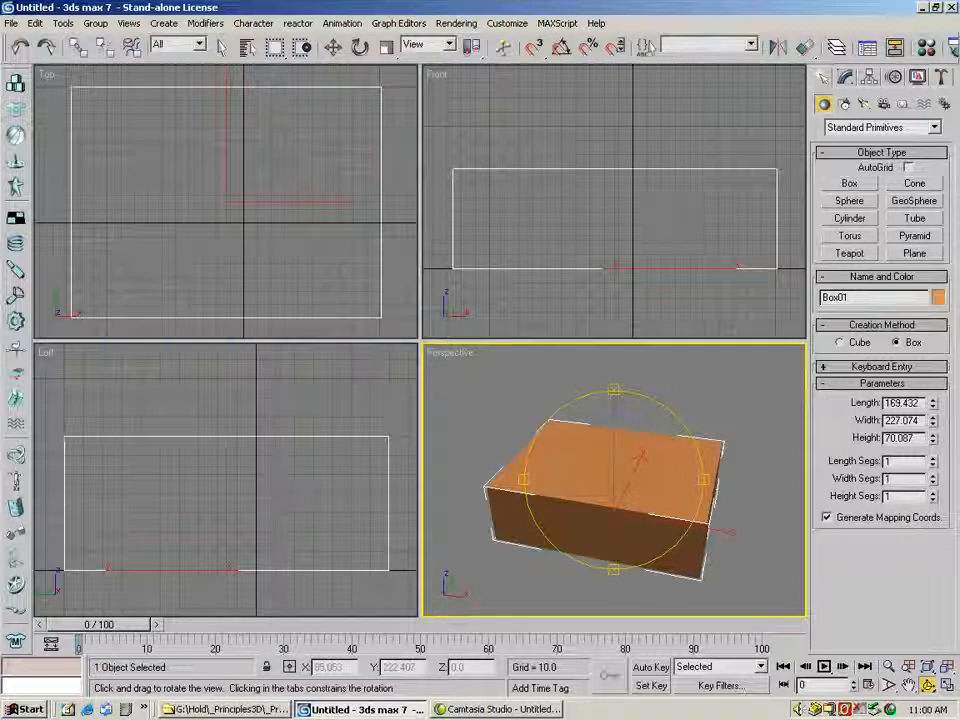
right_click(455, 358)
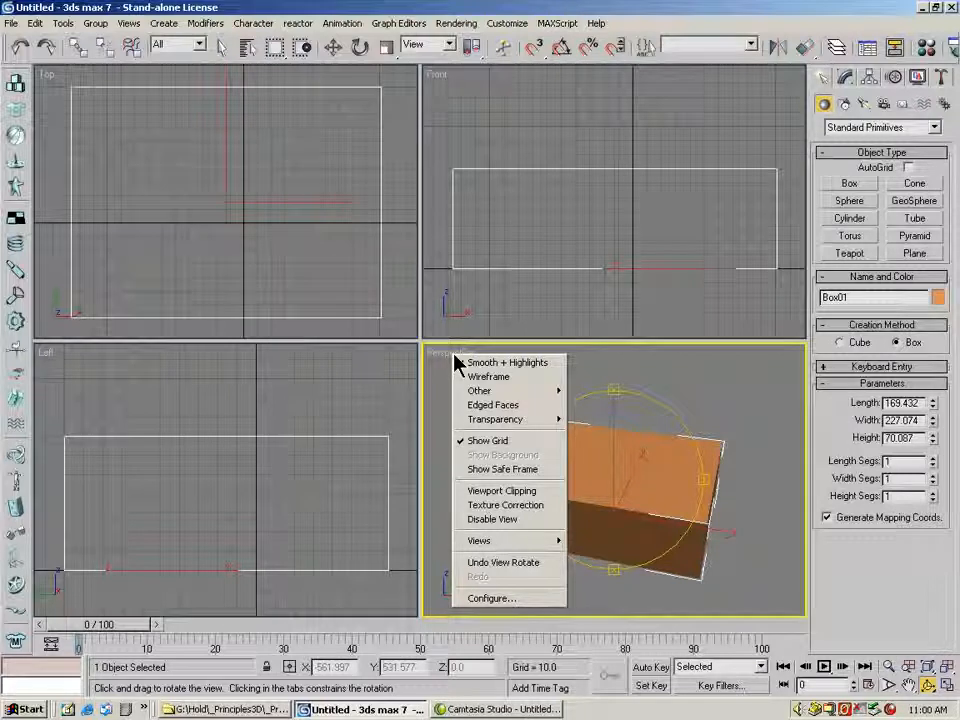
left_click(506, 406)
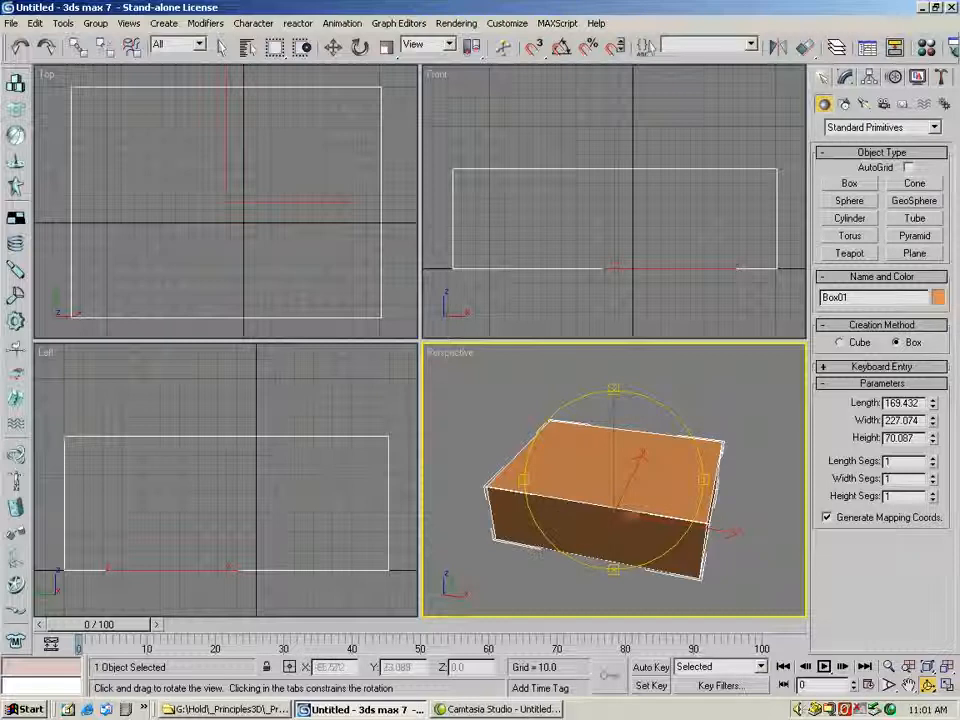
Divide the box into 3 length segments and 4 width segments, keeping mapping coordinates generated
left_click(933, 458)
left_click(933, 458)
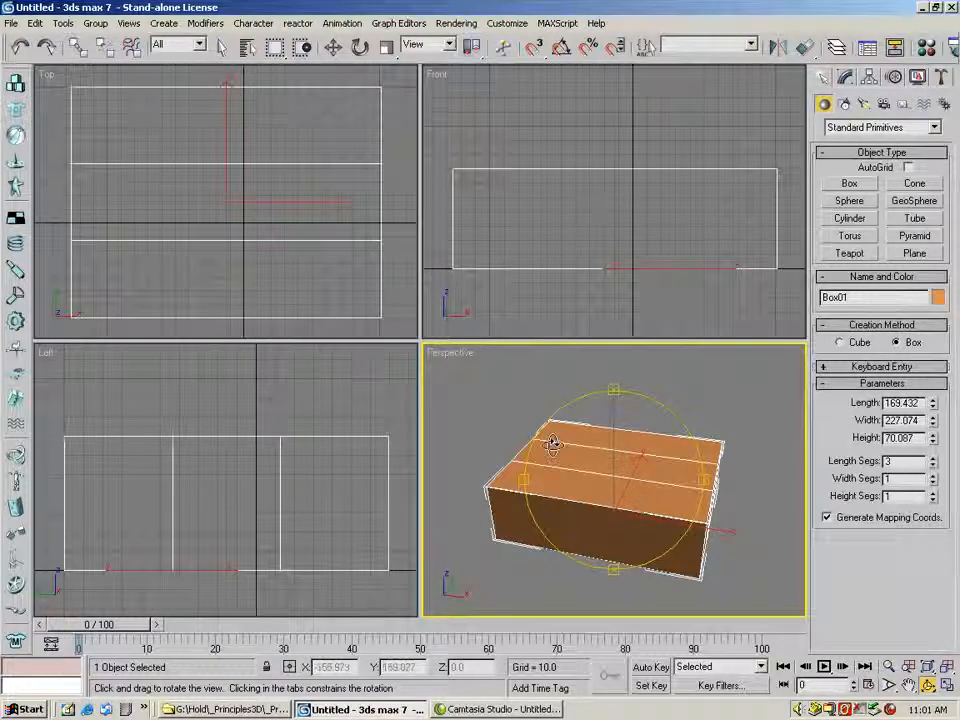
left_click(933, 476)
left_click(933, 476)
left_click(933, 476)
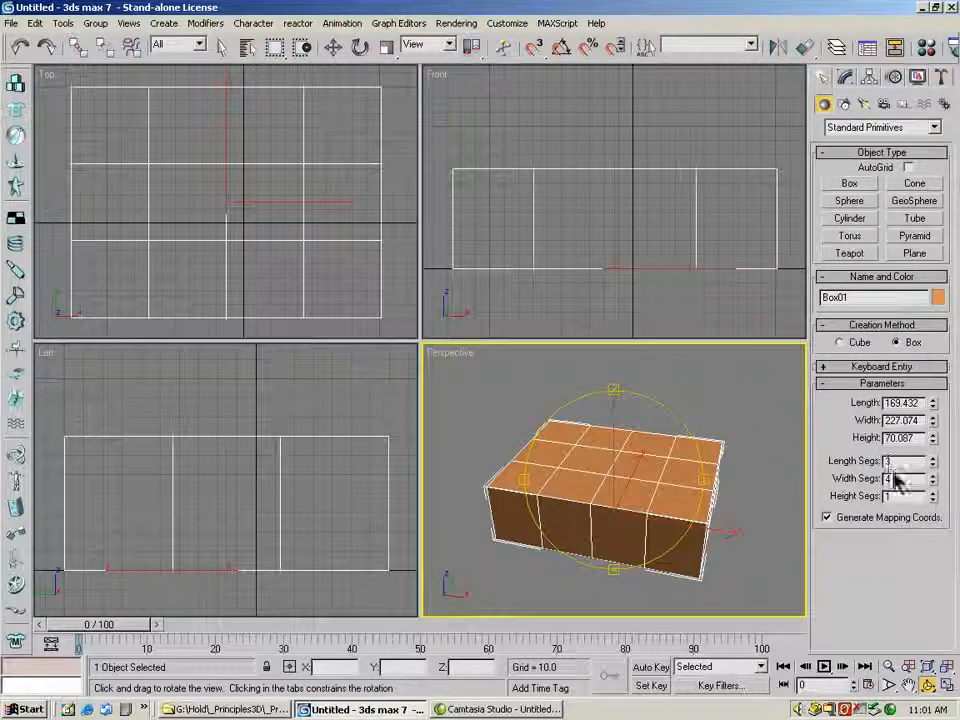
left_click_drag(660, 478, 614, 492)
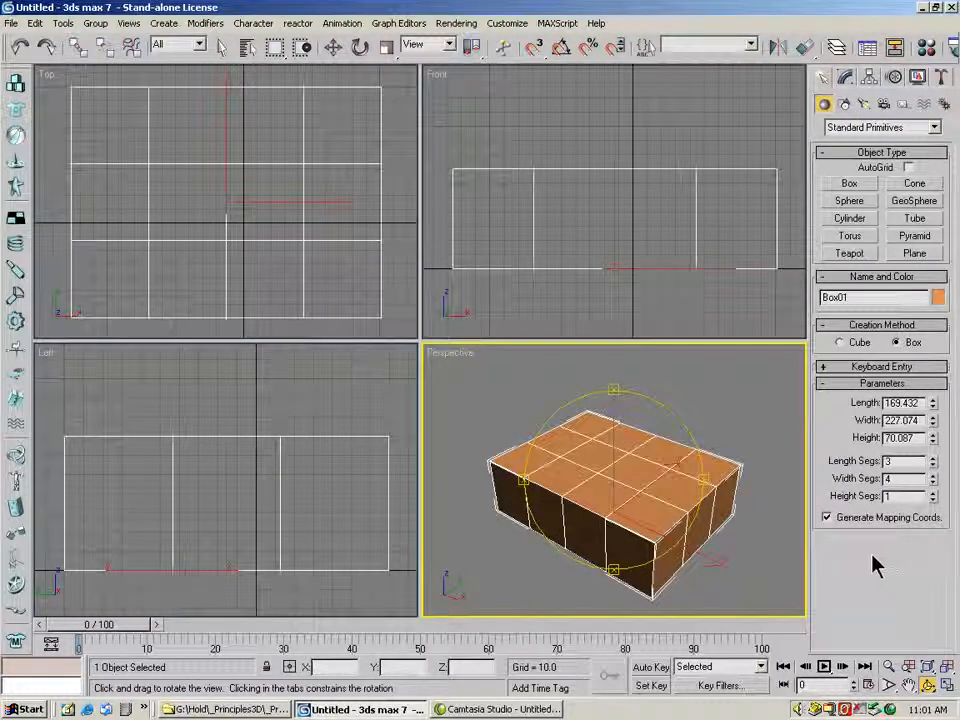
left_click(826, 518)
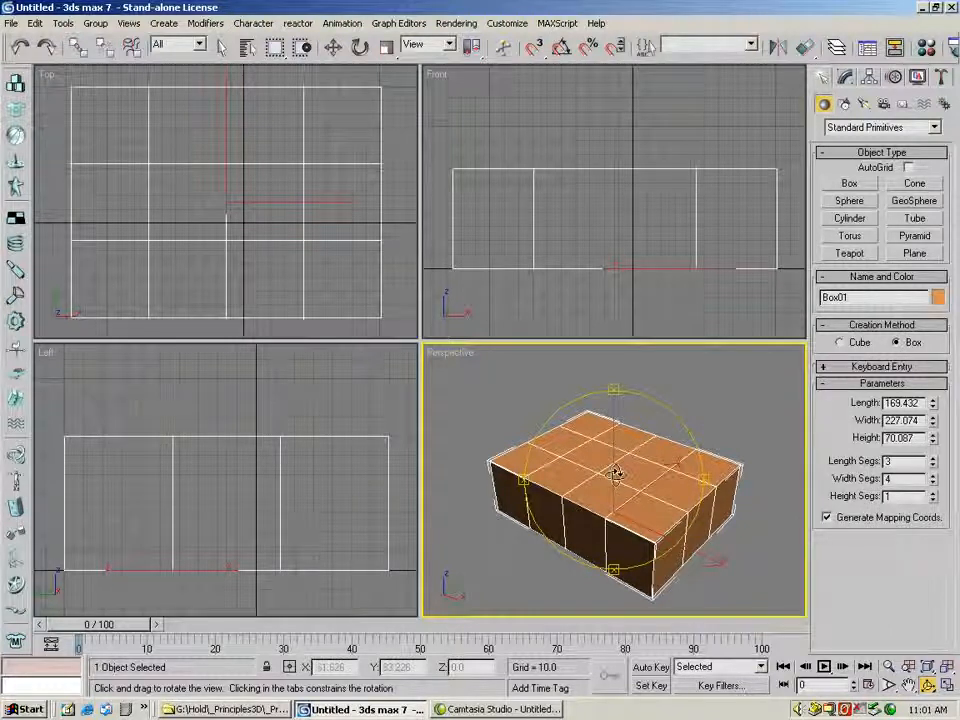
left_click_drag(635, 485, 658, 490)
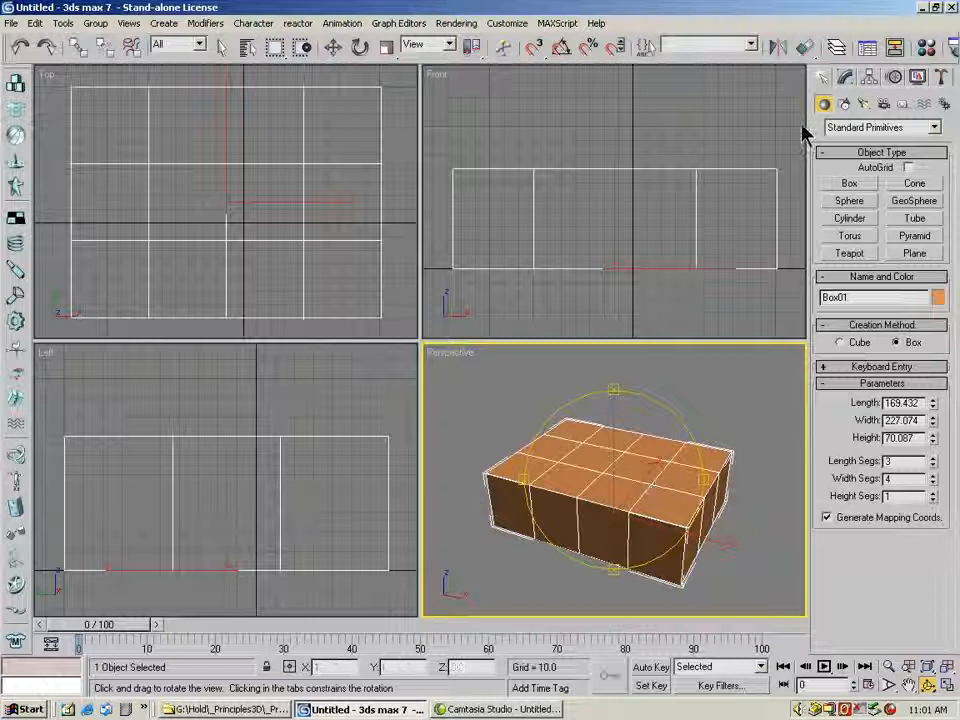
Convert the segmented box to an Editable Poly object
left_click(846, 77)
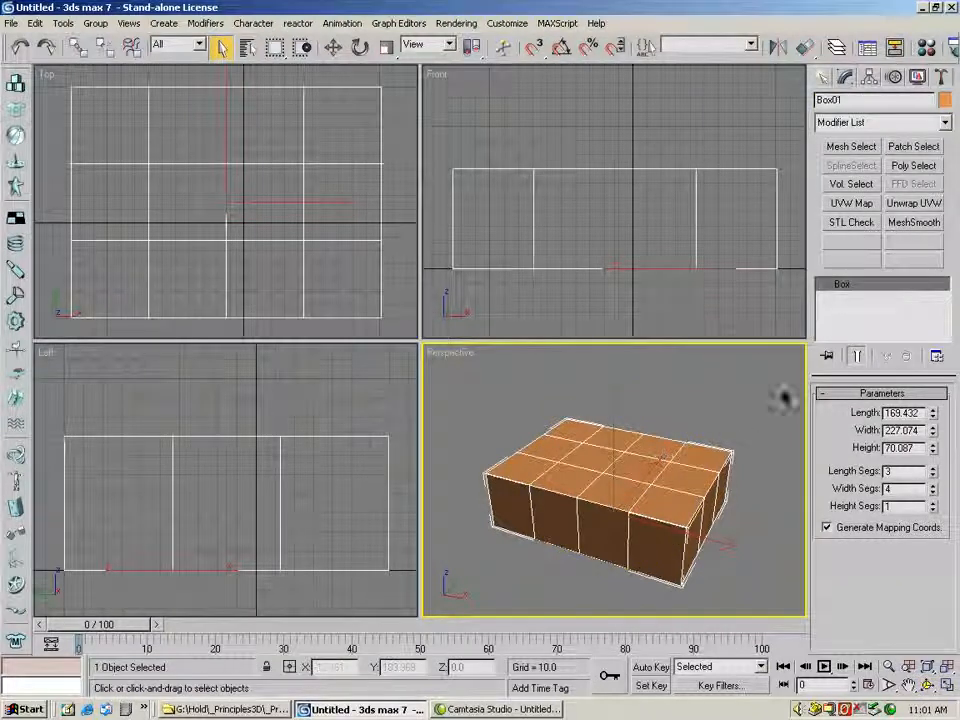
right_click(619, 455)
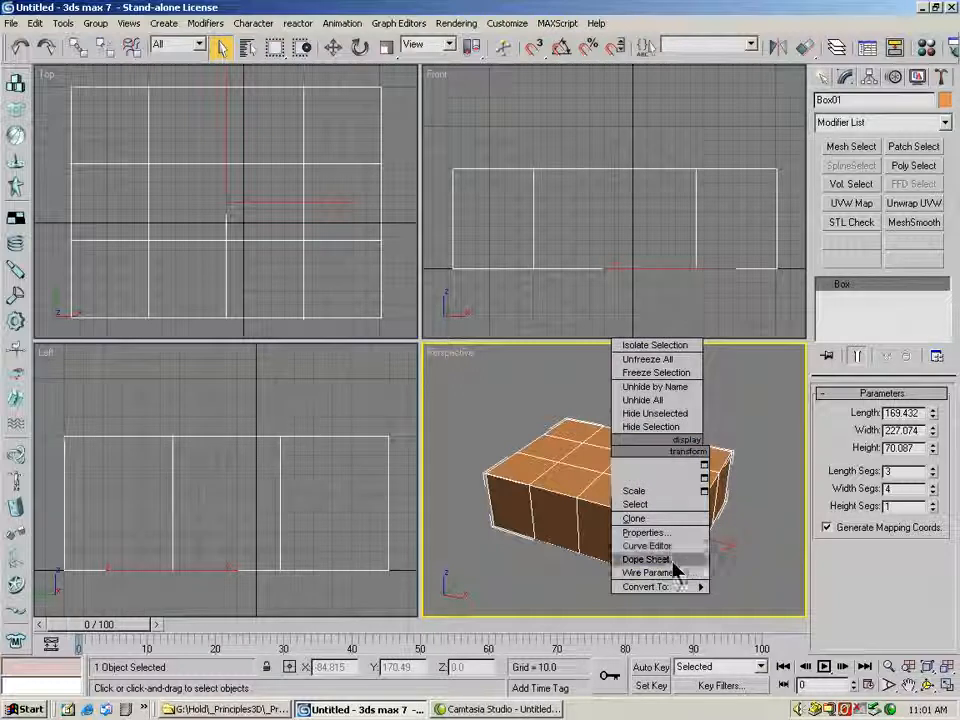
mouse_move(668, 587)
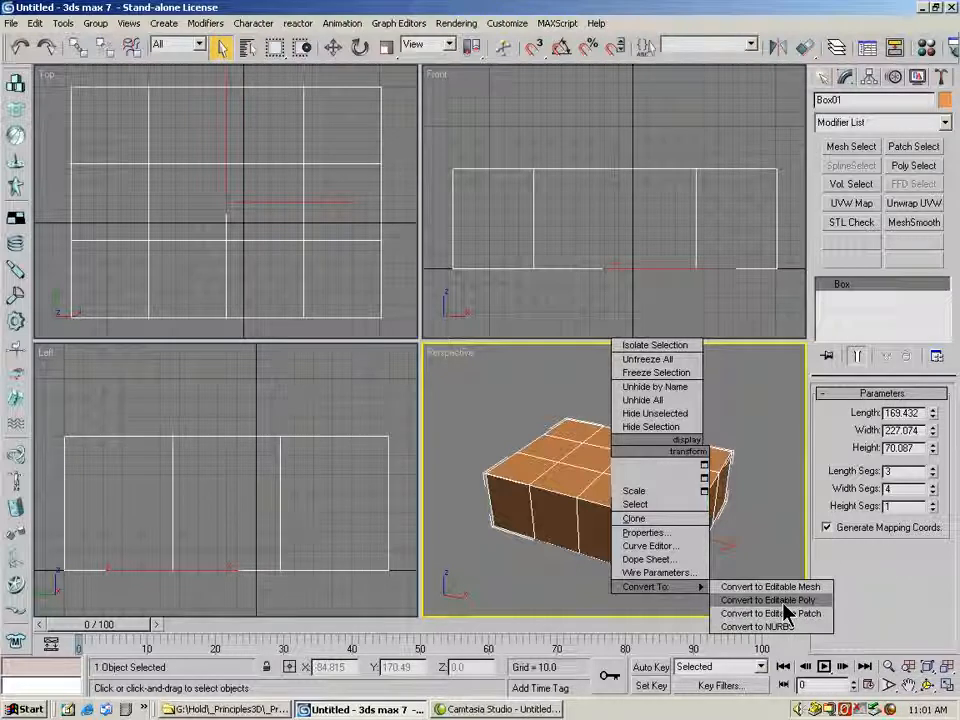
left_click(786, 600)
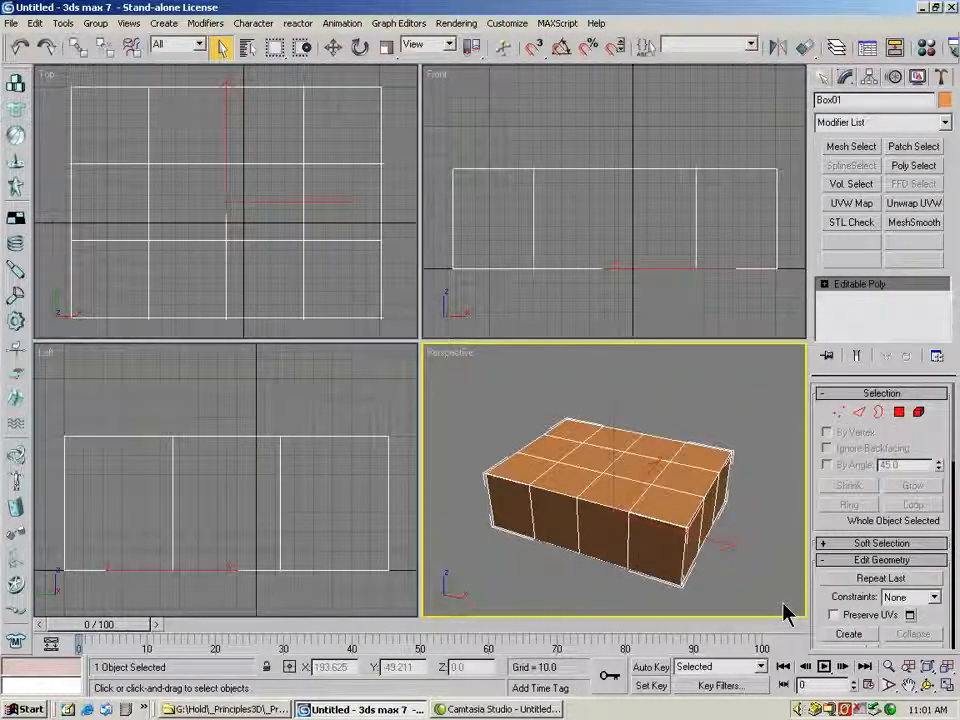
At polygon level, select three adjacent polygons on the box's long front side, leaving out the leftmost one
left_click(900, 412)
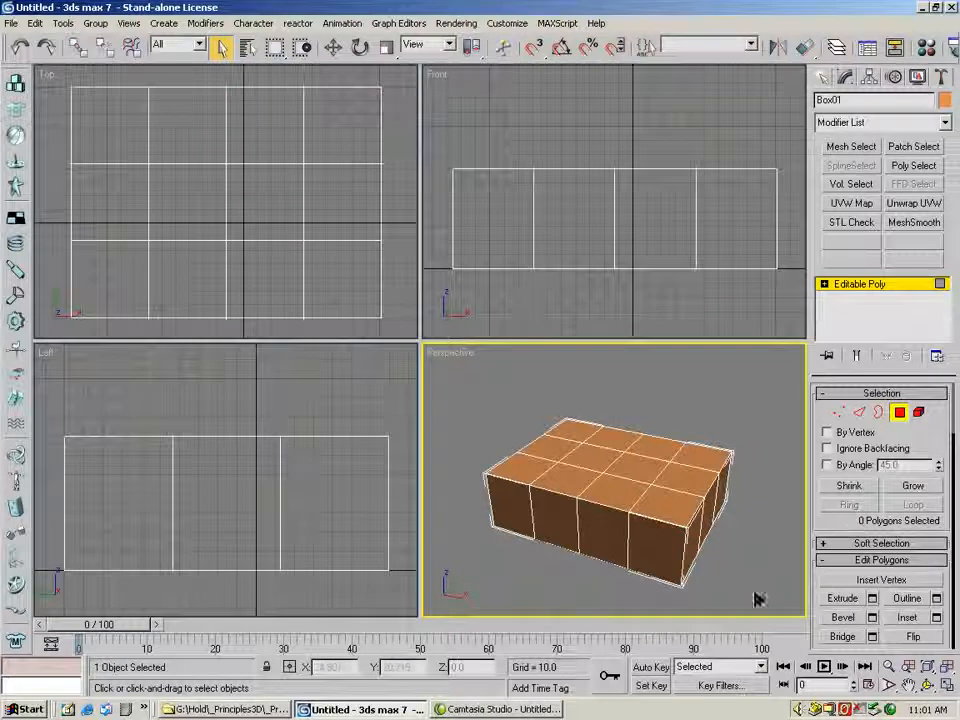
left_click(608, 527)
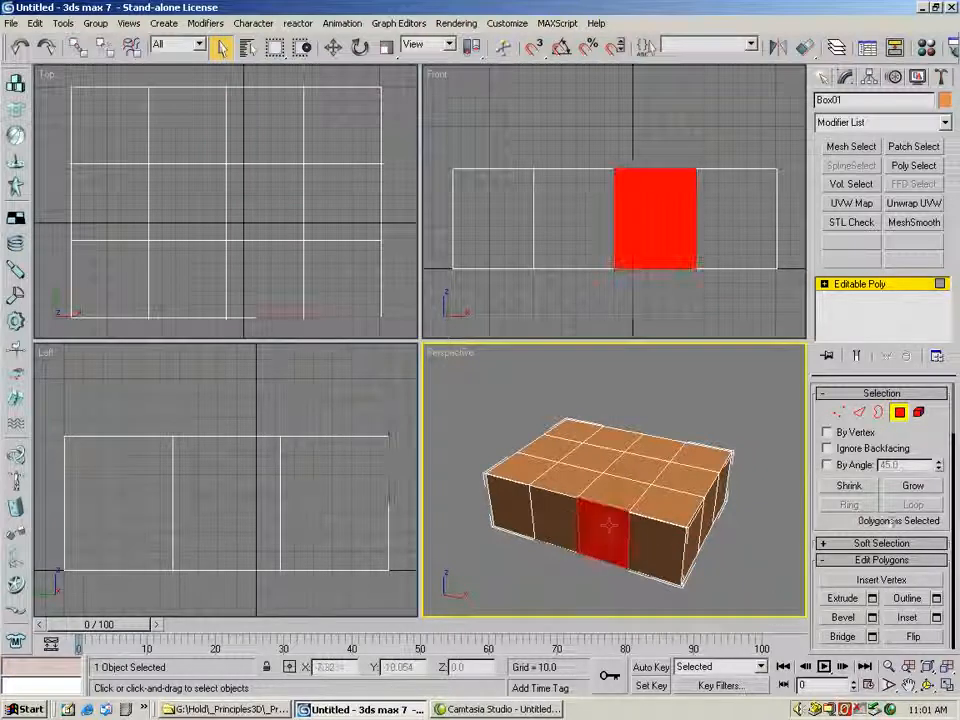
left_click(563, 514, "ctrl")
left_click(654, 548, "ctrl")
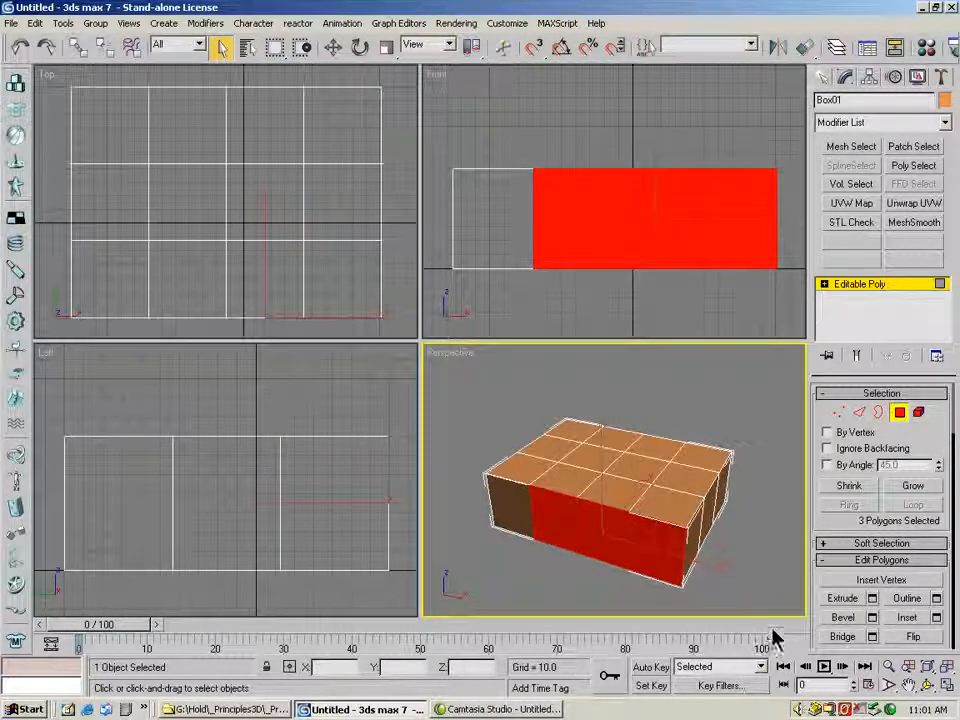
Open the bevel settings for the three selected front polygons and set the bevel type to Local Normal
left_click(908, 685)
left_click_drag(612, 535, 598, 506)
left_click(927, 685)
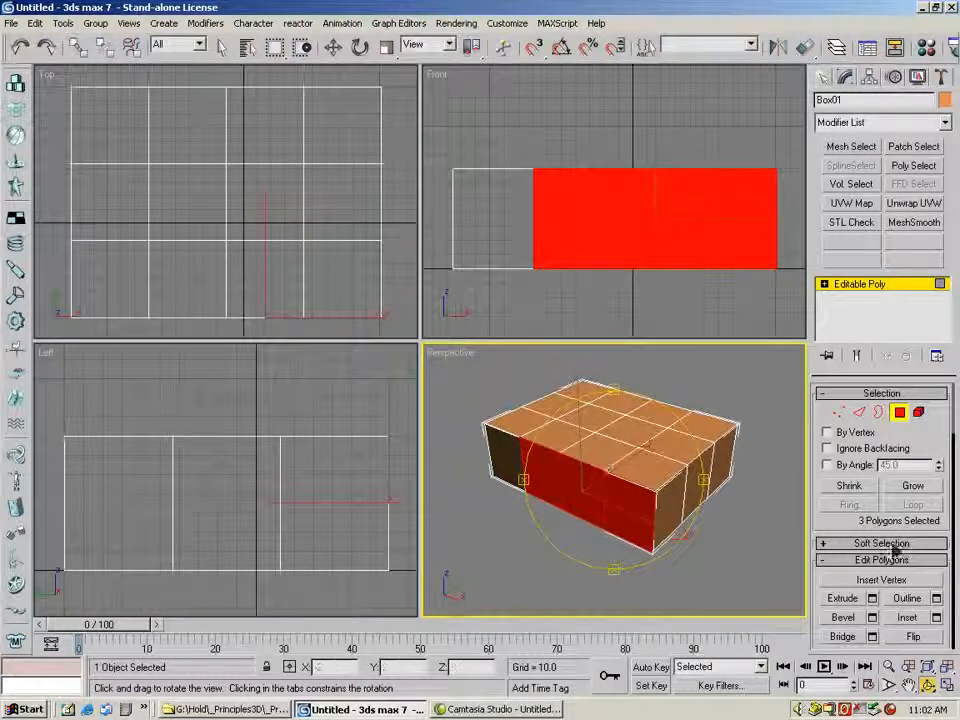
left_click(872, 617)
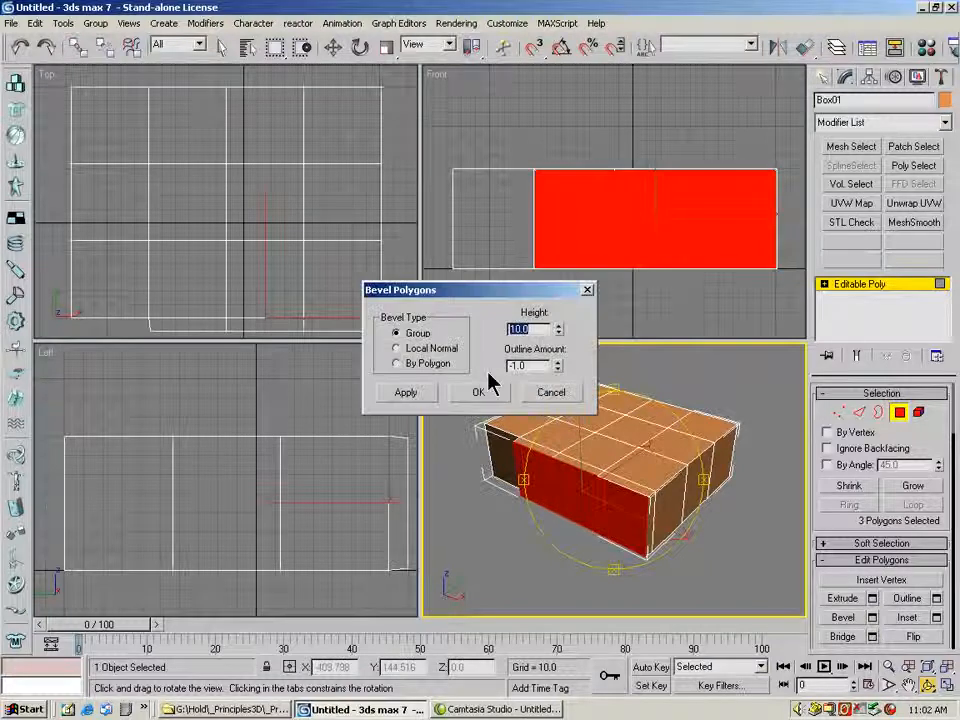
left_click_drag(458, 290, 255, 185)
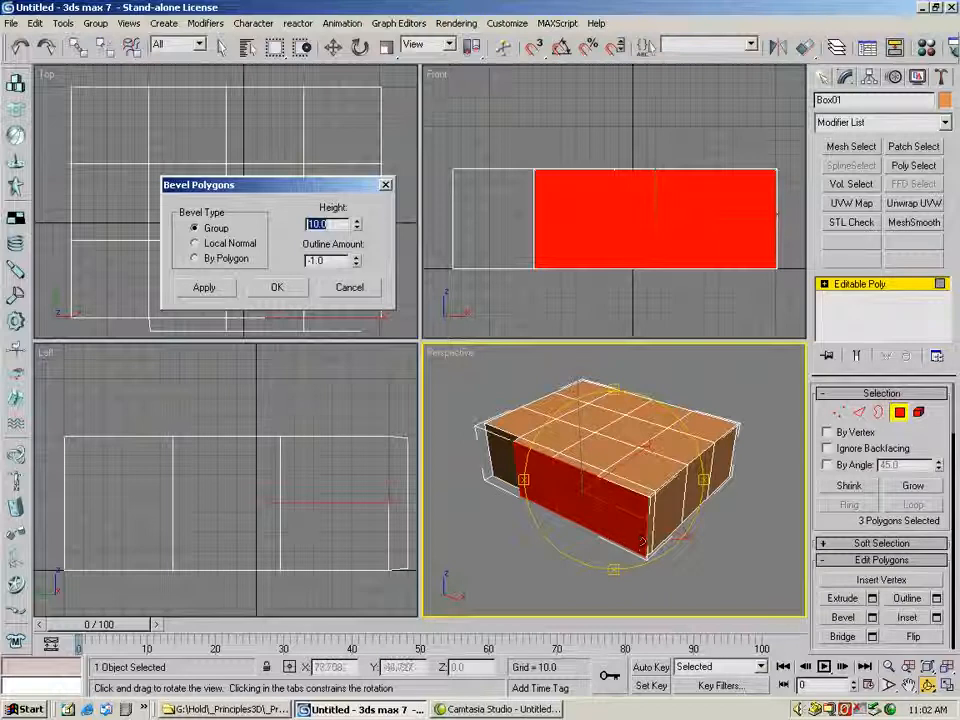
left_click(196, 243)
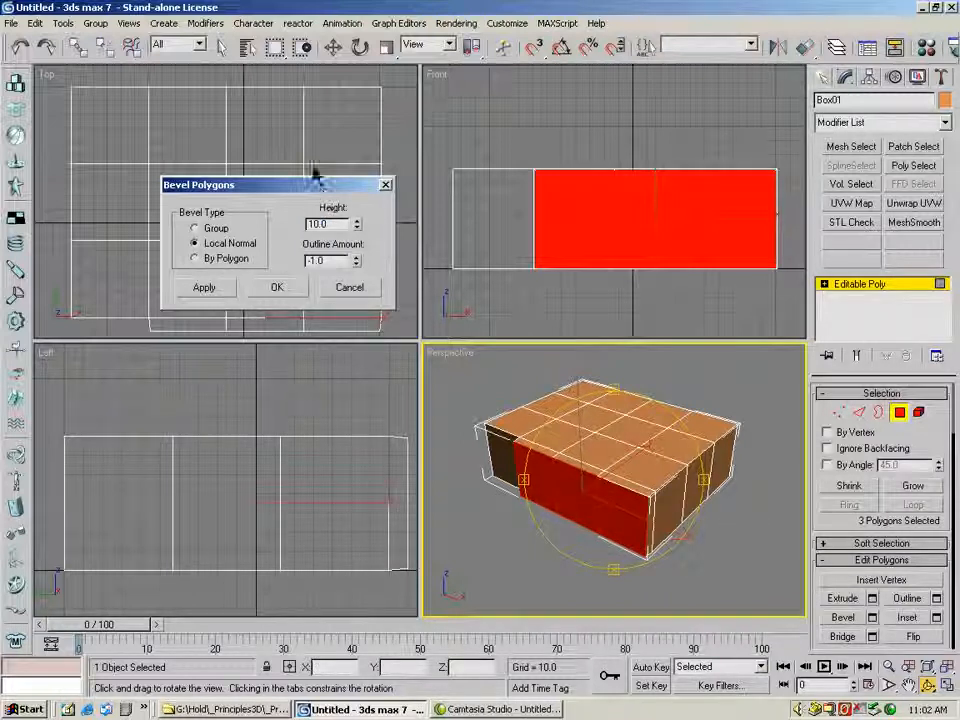
left_click_drag(321, 189, 304, 141)
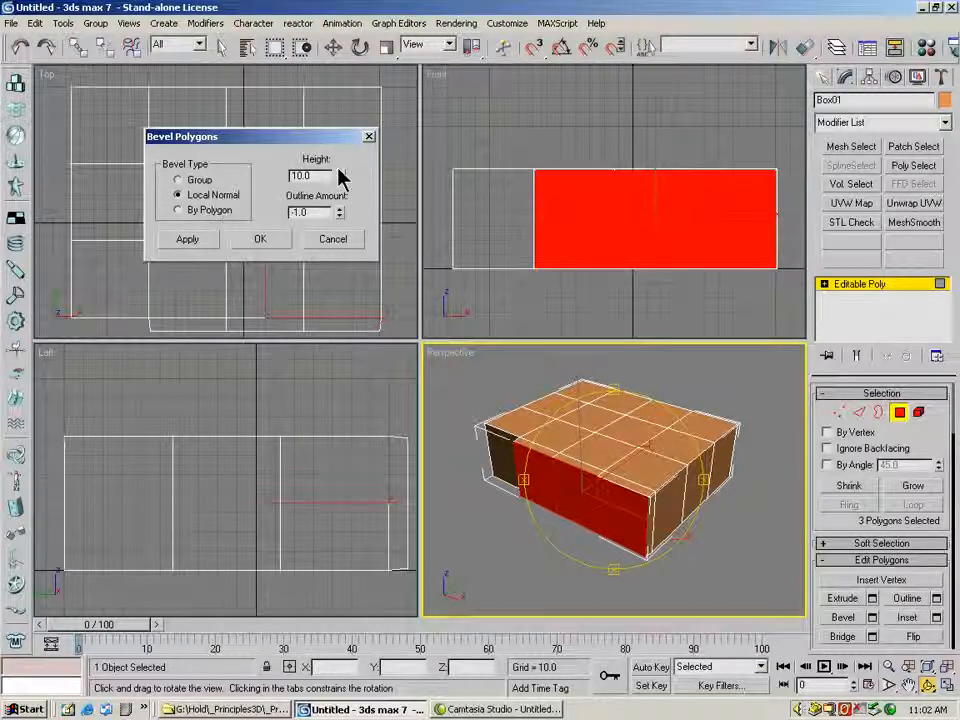
Bevel the three front polygons outward with a height of 47 and an outline amount of 0
left_click_drag(337, 180, 447, 570)
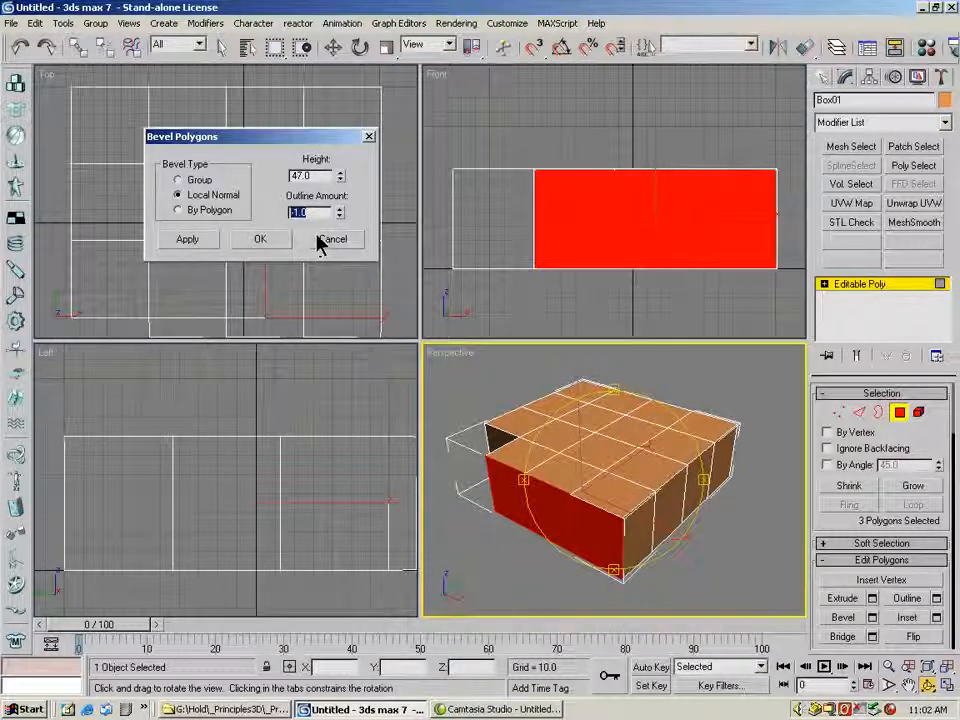
mouse_move(343, 217)
left_mouse_down()
mouse_move(371, 551)
mouse_move(327, 599)
mouse_move(340, 212)
left_mouse_up()
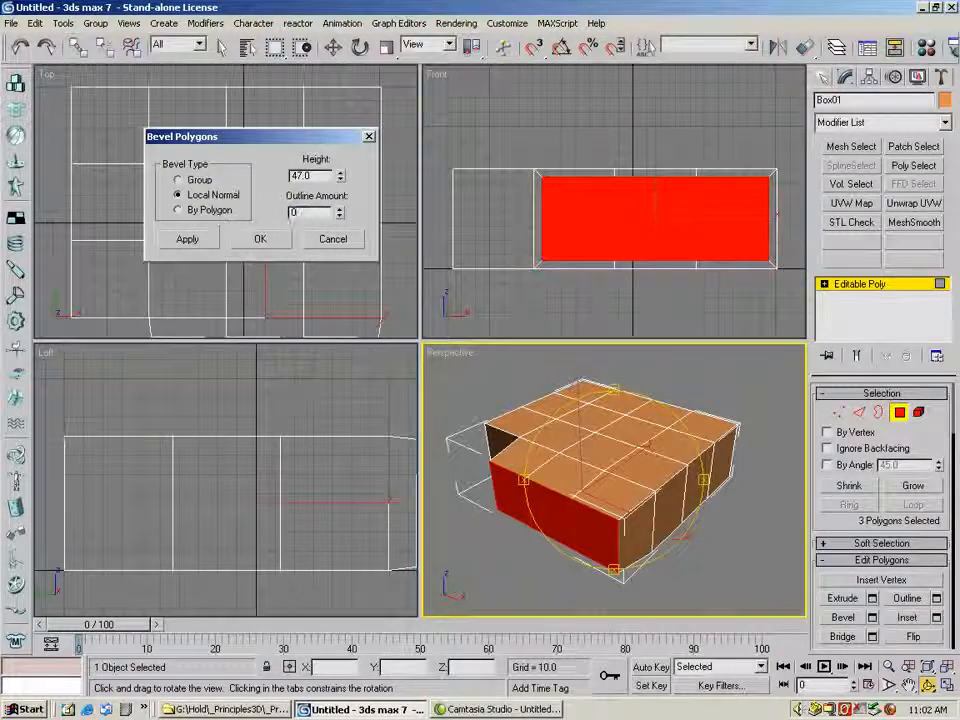
type("0")
key("Return")
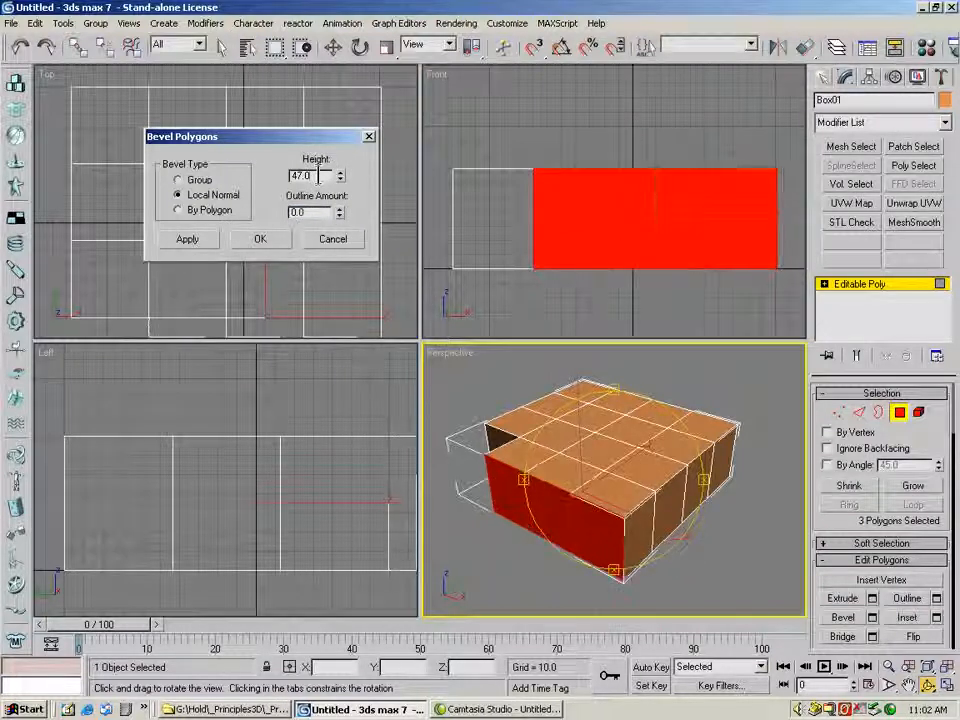
mouse_move(605, 515)
left_mouse_down()
mouse_move(641, 493)
mouse_move(637, 485)
mouse_move(615, 530)
left_mouse_up()
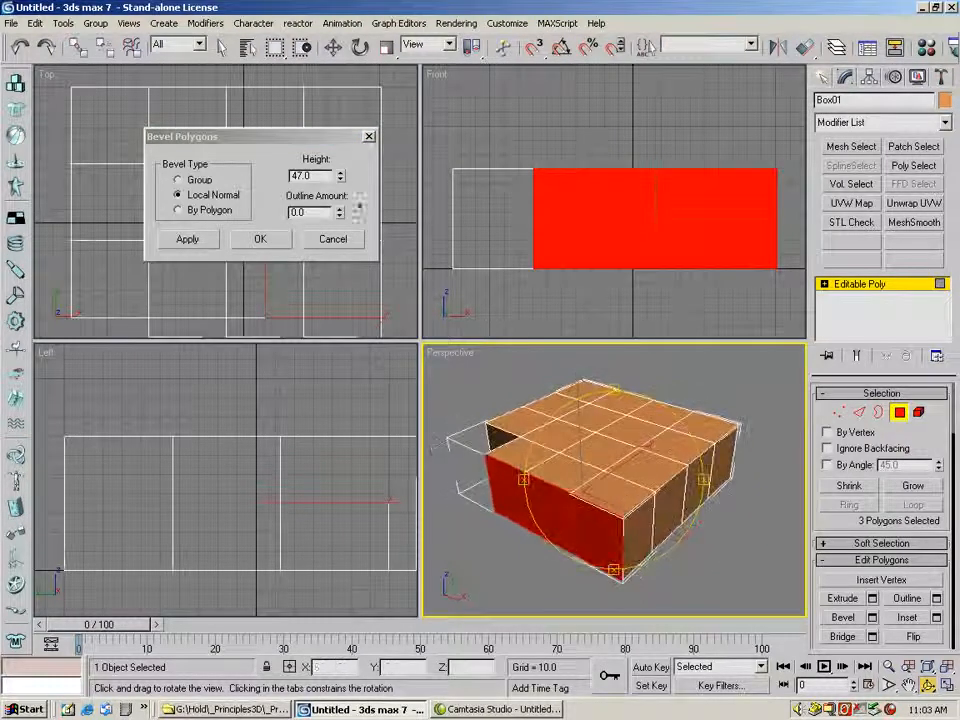
left_click(260, 240)
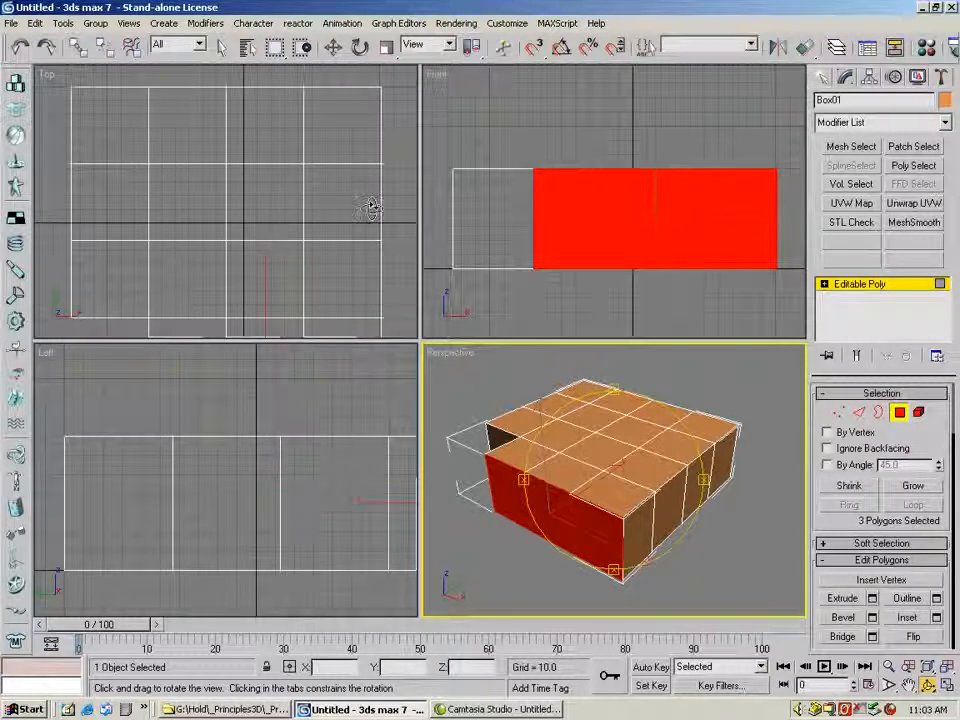
Select three adjacent polygons on the short side next to the new front extension and bevel them outward by 21.15 with no outline
left_click(221, 47)
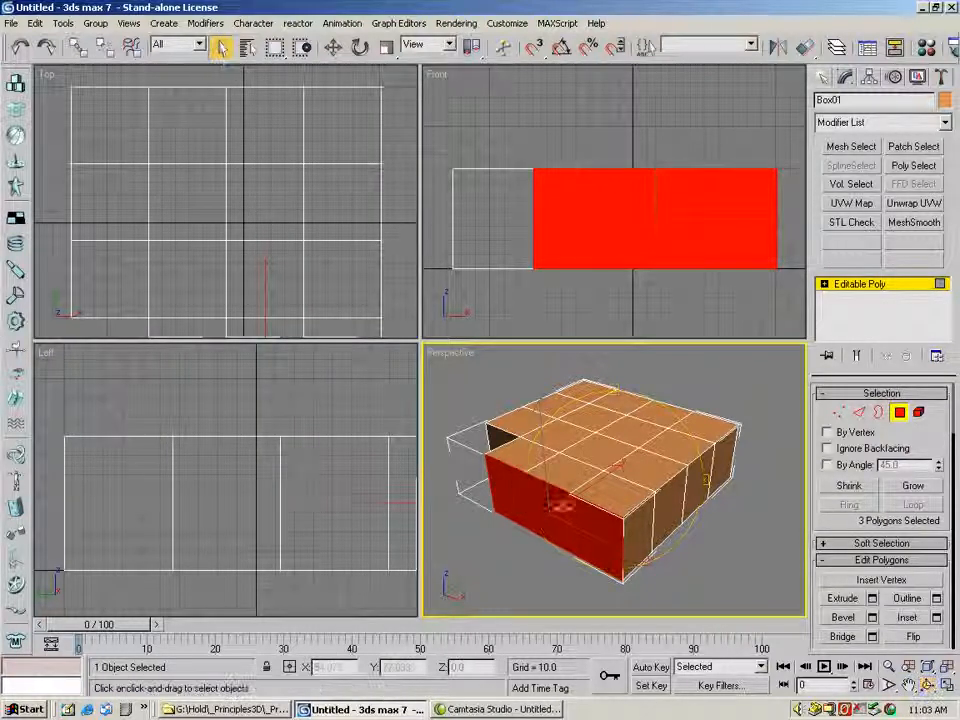
left_click(690, 470)
left_click(660, 510, "ctrl")
left_click(709, 529, "ctrl")
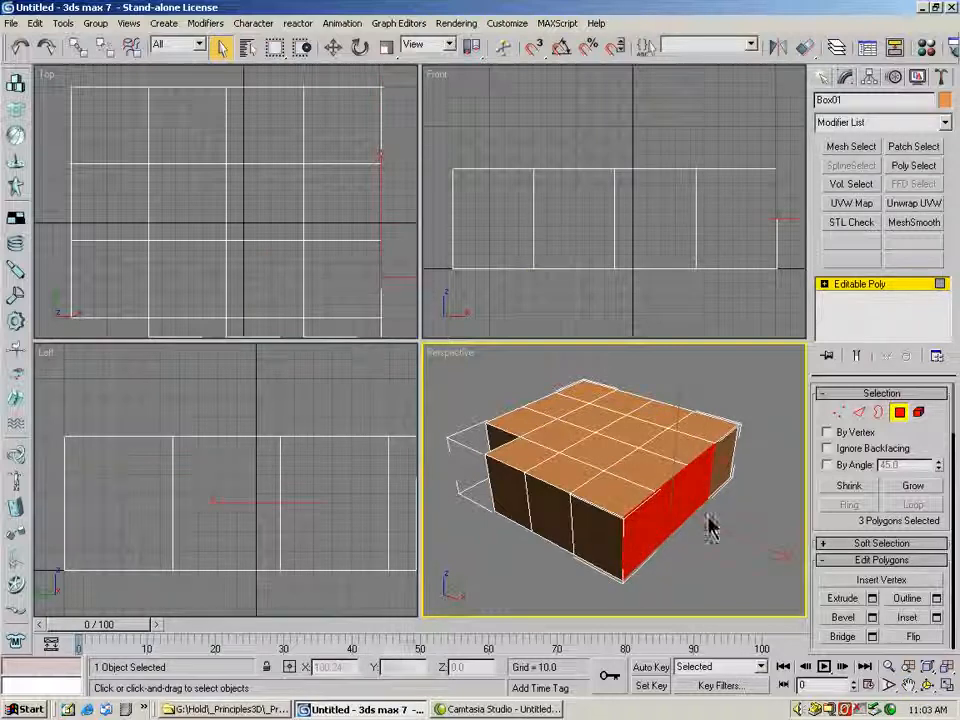
left_click(871, 617)
left_click_drag(341, 180, 341, 206)
left_click(256, 240)
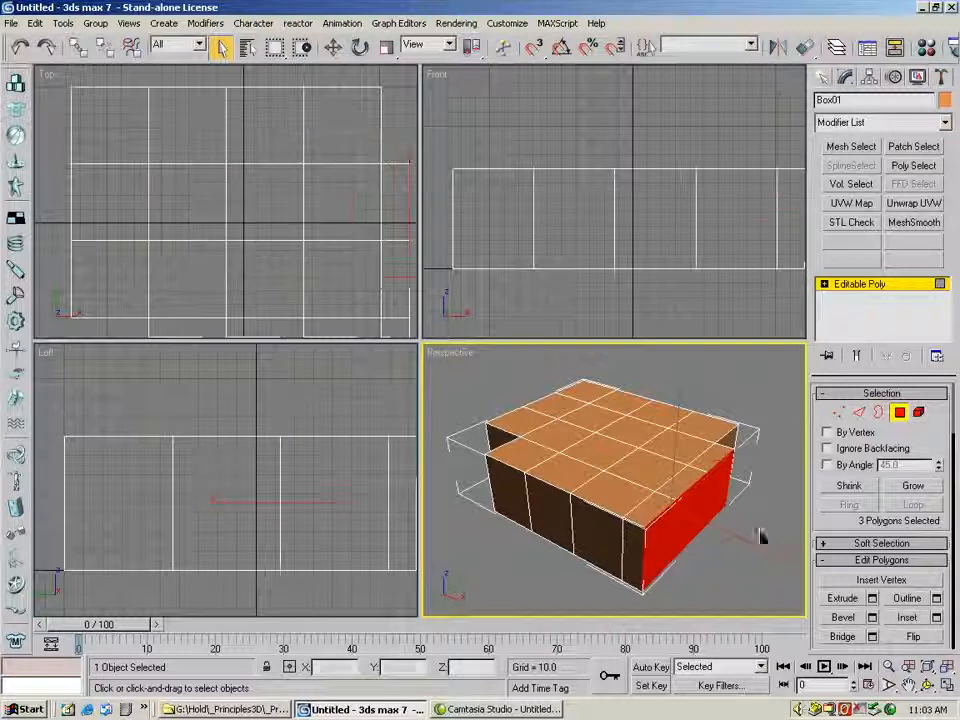
Select the two rear polygons on the opposite short side and bevel them outward by 21.15 with an outline amount of 0
left_click(932, 687)
left_click_drag(590, 515, 950, 588)
left_click(930, 686)
left_click(908, 685)
left_click_drag(690, 518, 590, 480)
left_click(888, 666)
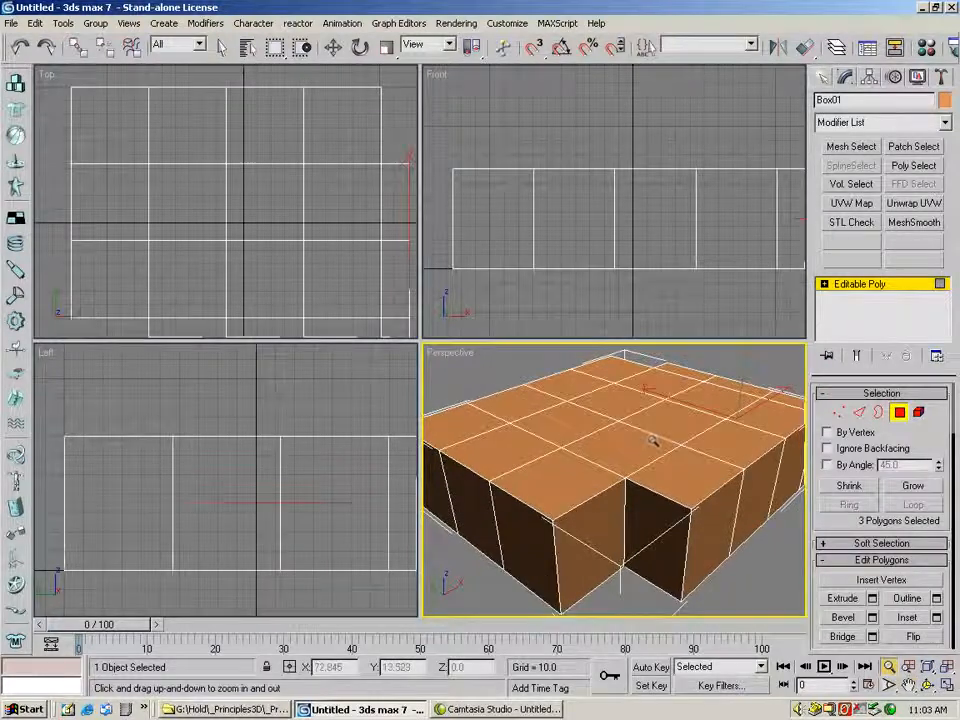
left_click_drag(654, 439, 480, 345)
left_click(333, 47)
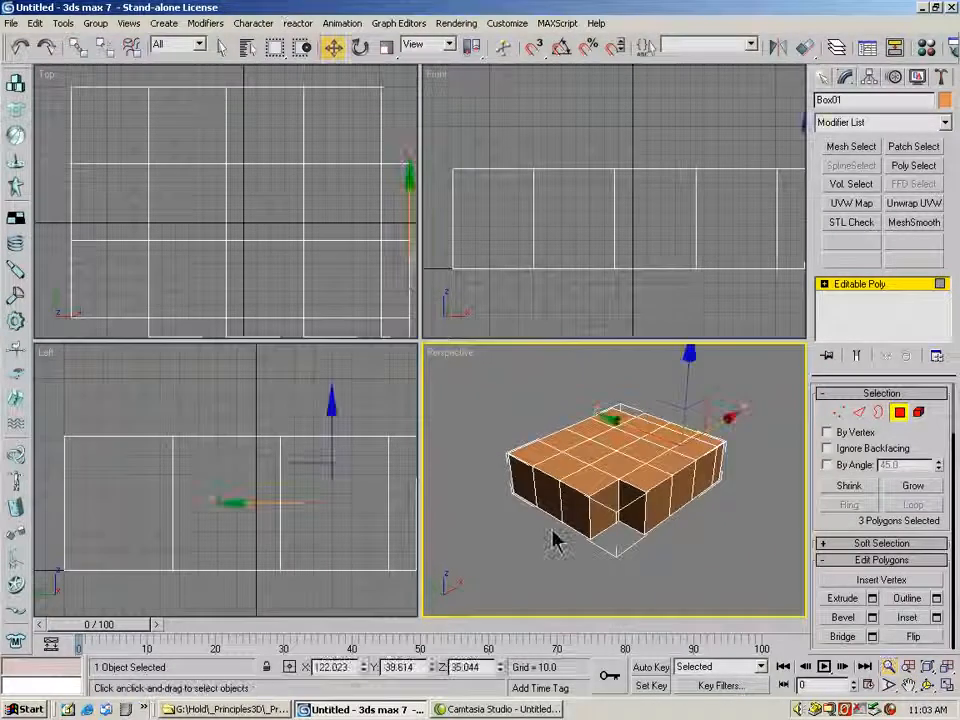
left_click(548, 490)
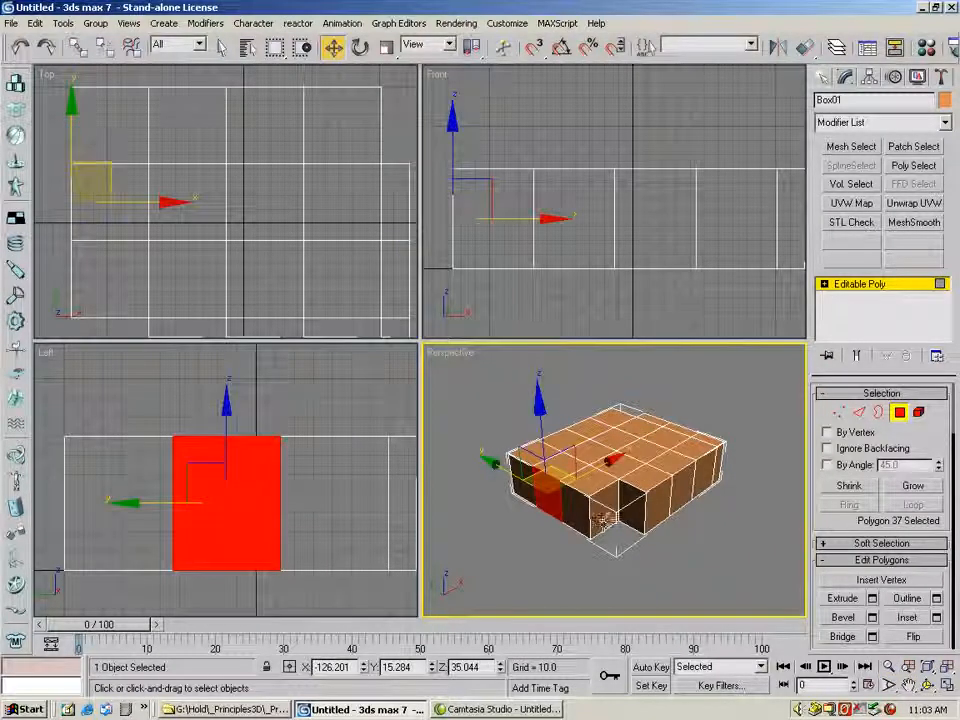
left_click(523, 481, "ctrl")
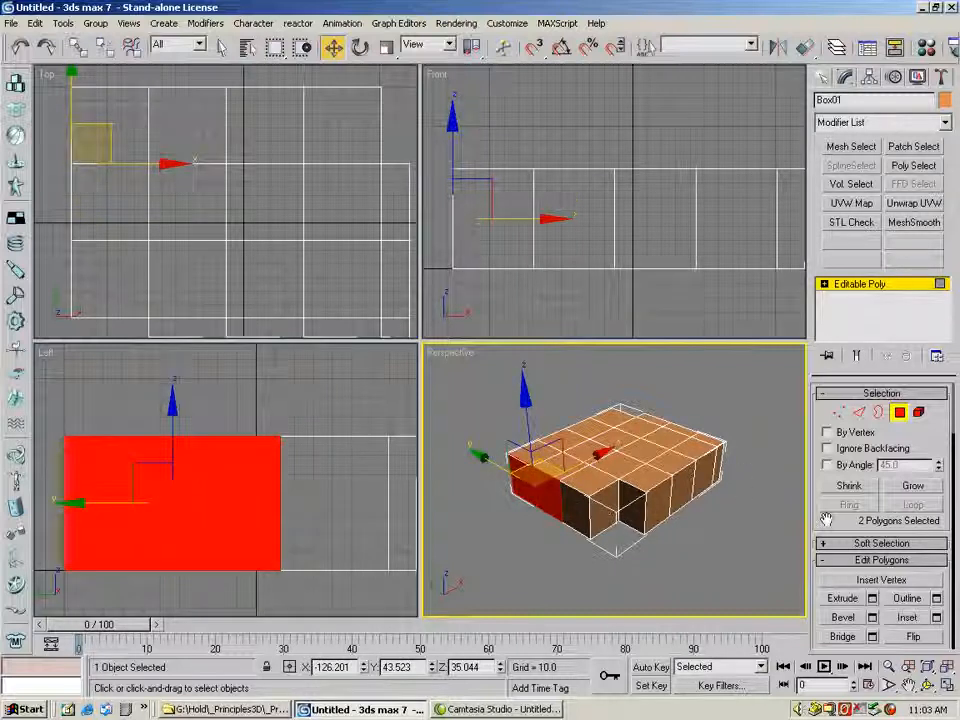
left_click(872, 618)
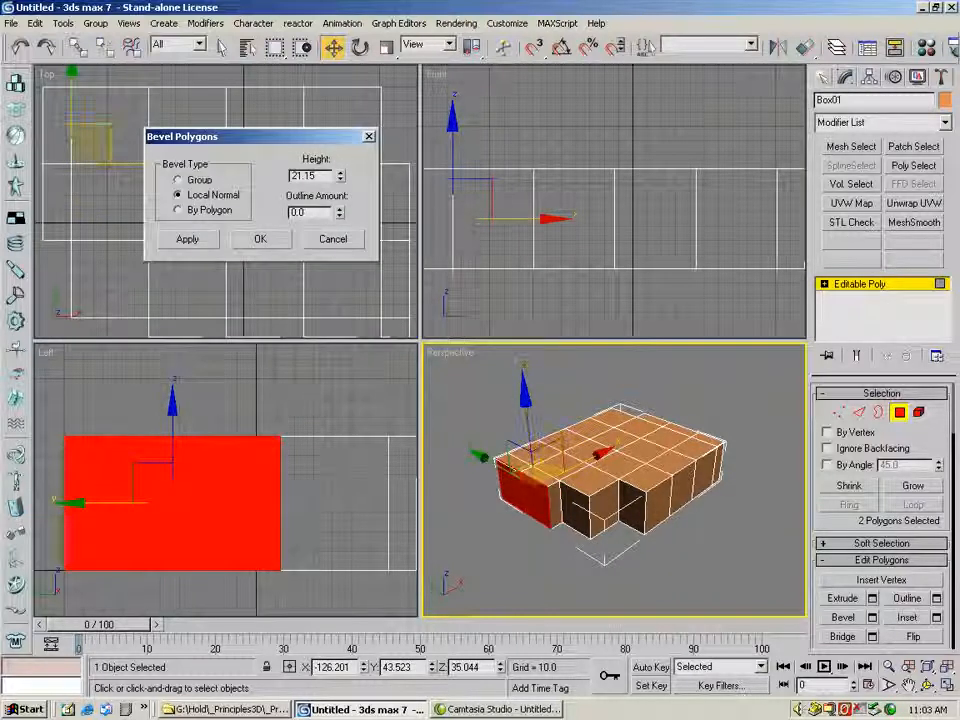
left_click(266, 240)
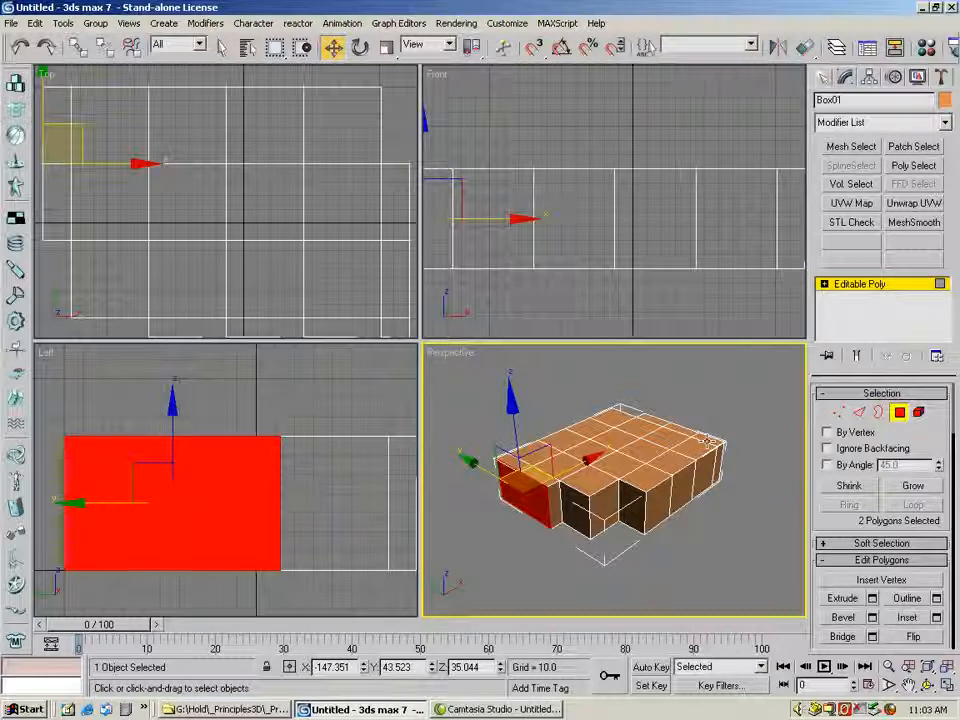
left_click(947, 668)
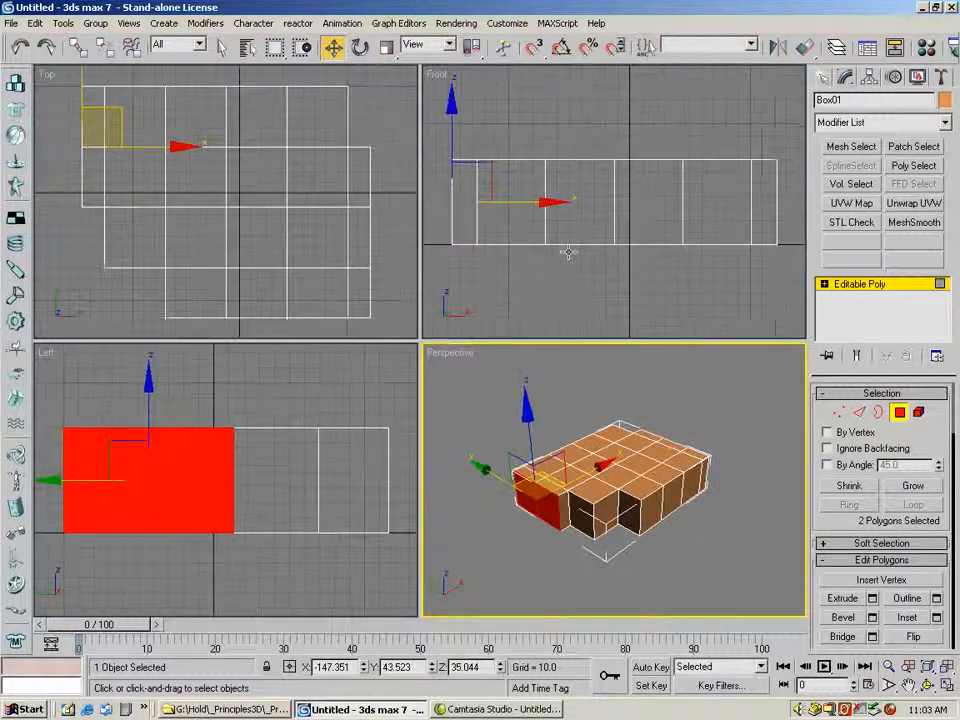
left_click(612, 432)
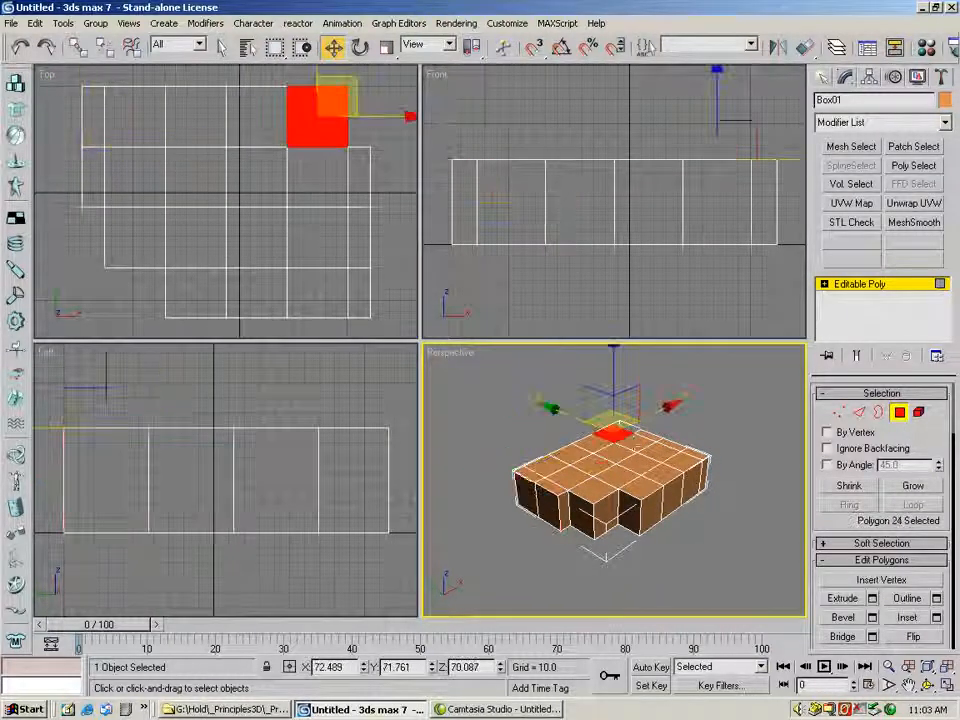
left_click(637, 444, "ctrl")
left_click(656, 452, "ctrl")
left_click(677, 463, "ctrl")
left_click(660, 476, "ctrl")
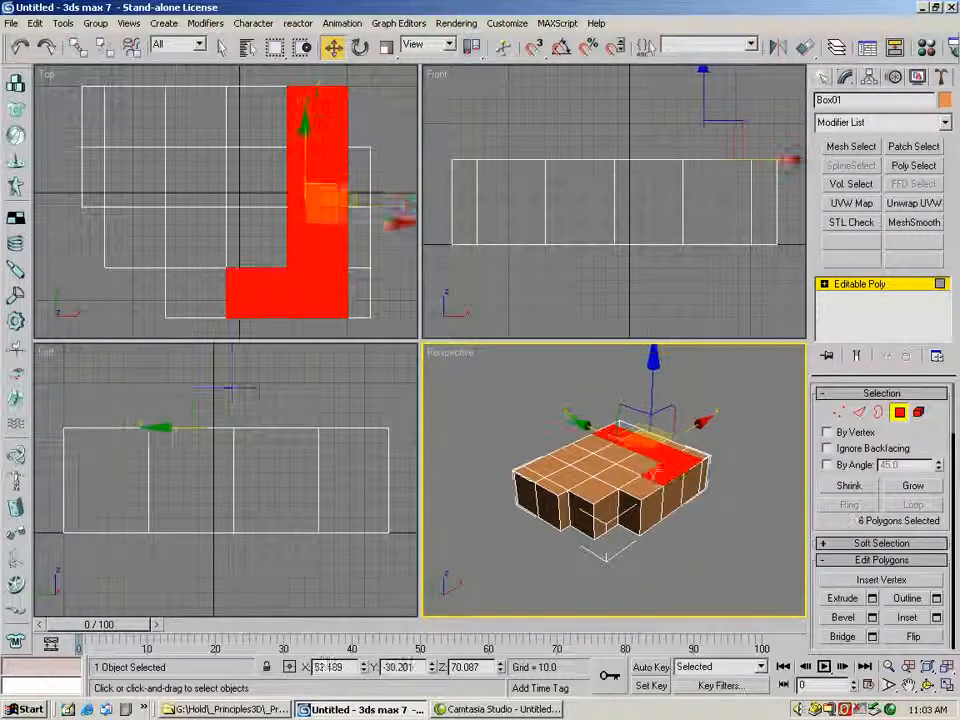
left_click(630, 462, "ctrl")
left_click(605, 455, "ctrl")
left_click(573, 451, "ctrl")
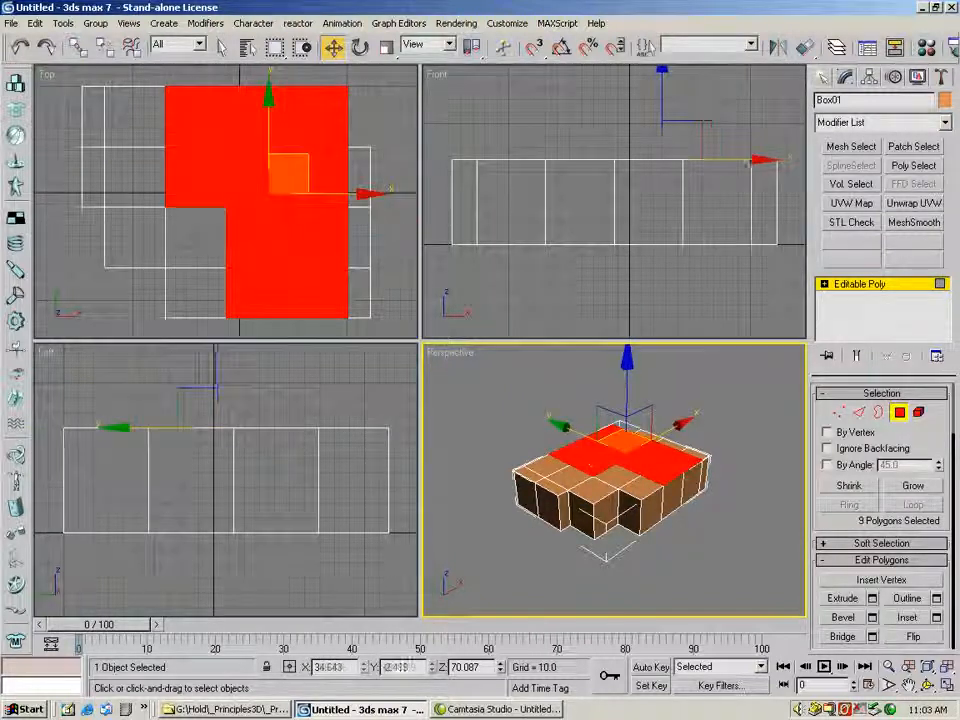
left_click(681, 407)
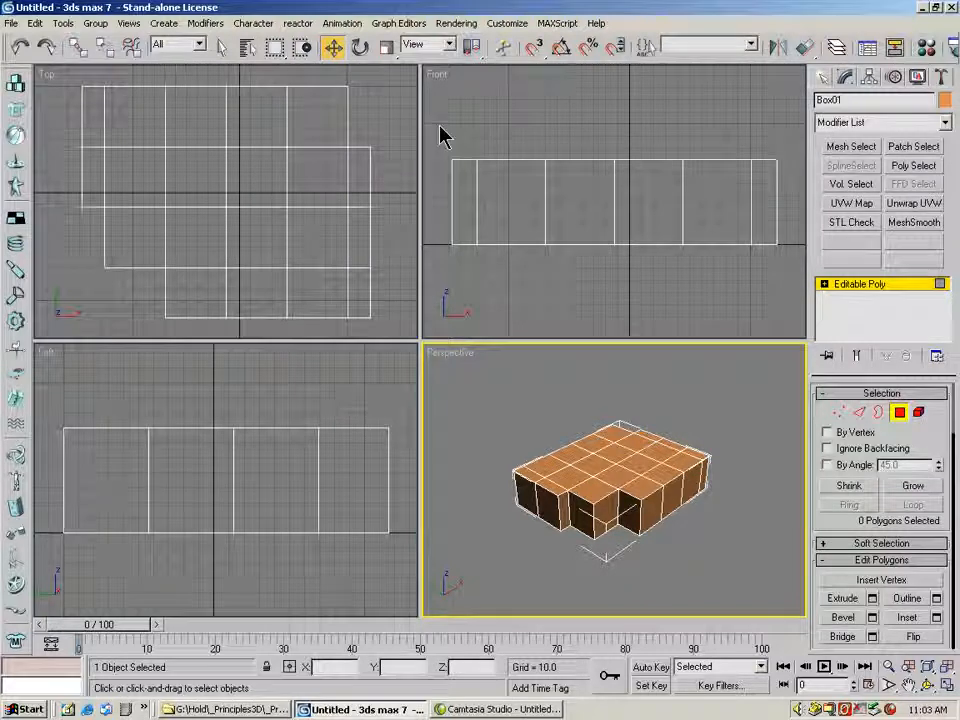
Region-select the building's upper part in the front view and deselect the lower part, keeping only the top polygons selected
left_click_drag(438, 121, 806, 192)
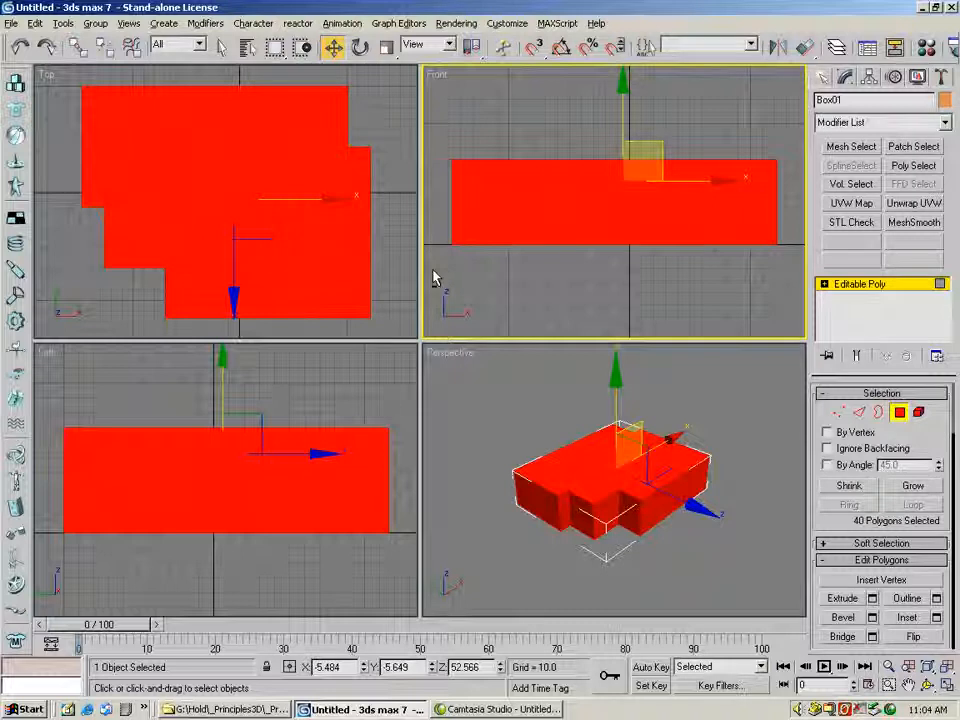
left_click_drag(433, 271, 533, 258)
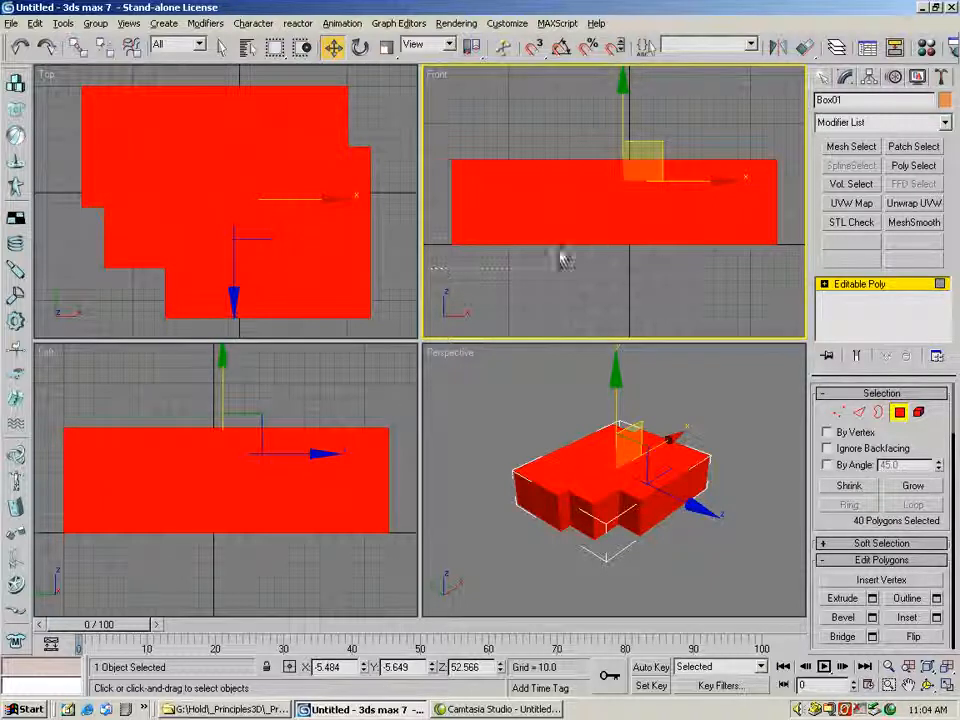
left_click_drag(534, 183, 602, 138)
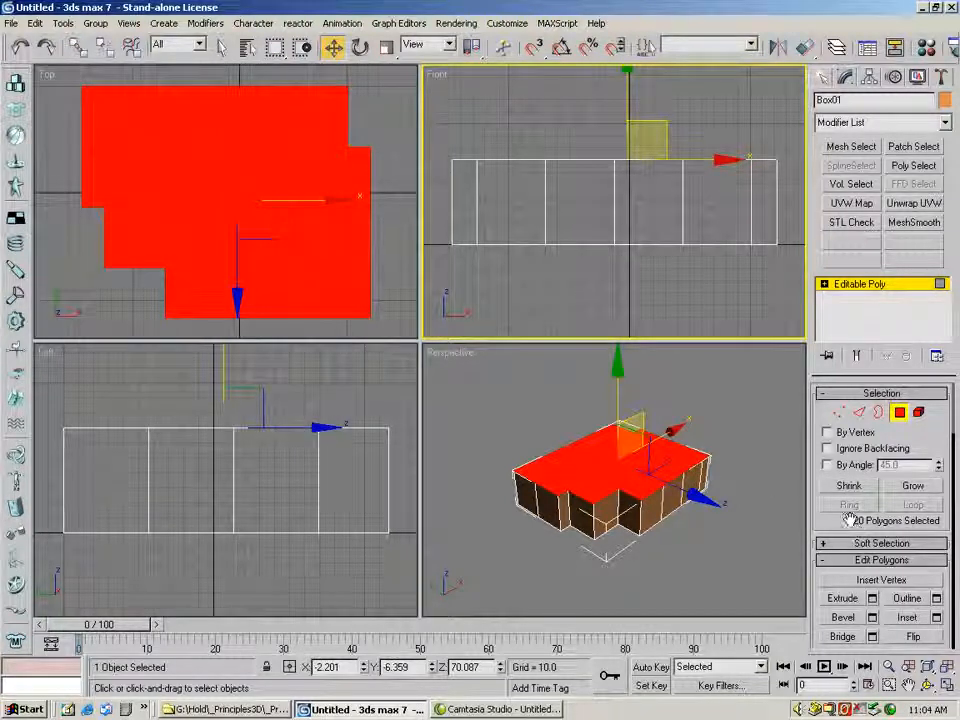
Apply a Local Normal bevel to the top polygons with height 0 and outline amount 9.16 to form the roof overhang
left_click(872, 617)
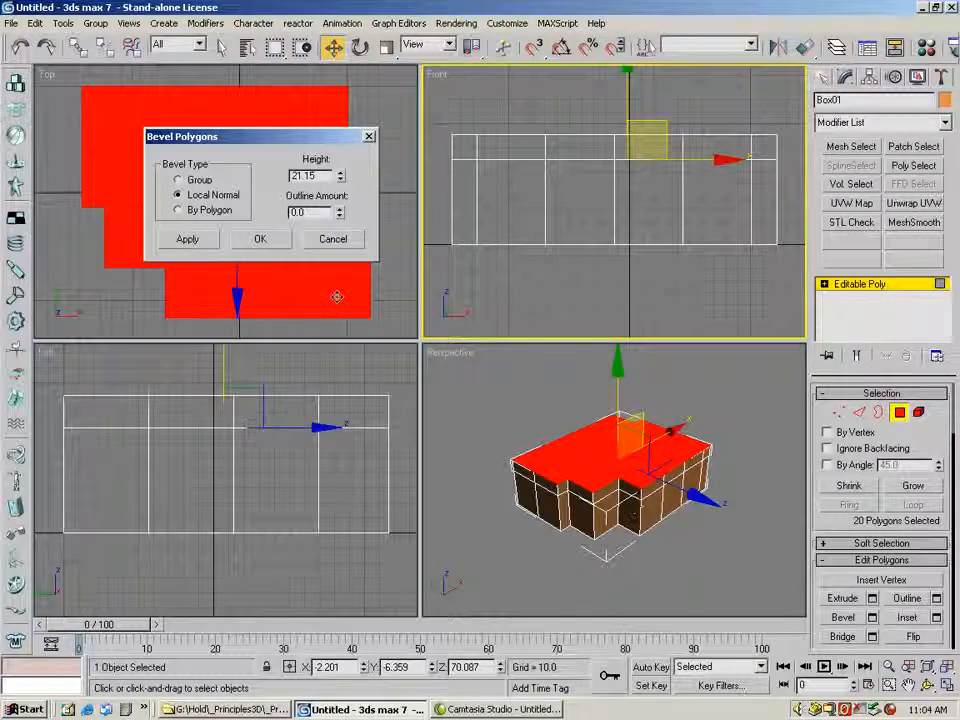
left_click_drag(322, 177, 250, 178)
type("0")
left_click_drag(338, 213, 345, 178)
left_click_drag(282, 580, 260, 135)
left_click(888, 667)
left_click_drag(634, 524, 658, 558)
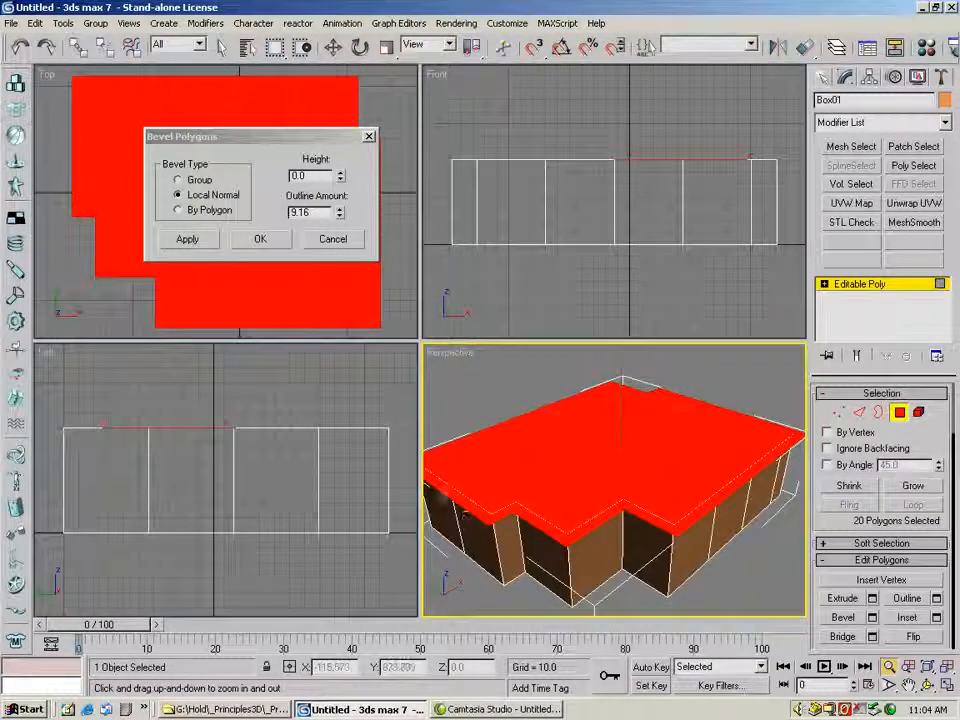
left_click_drag(561, 472, 566, 478)
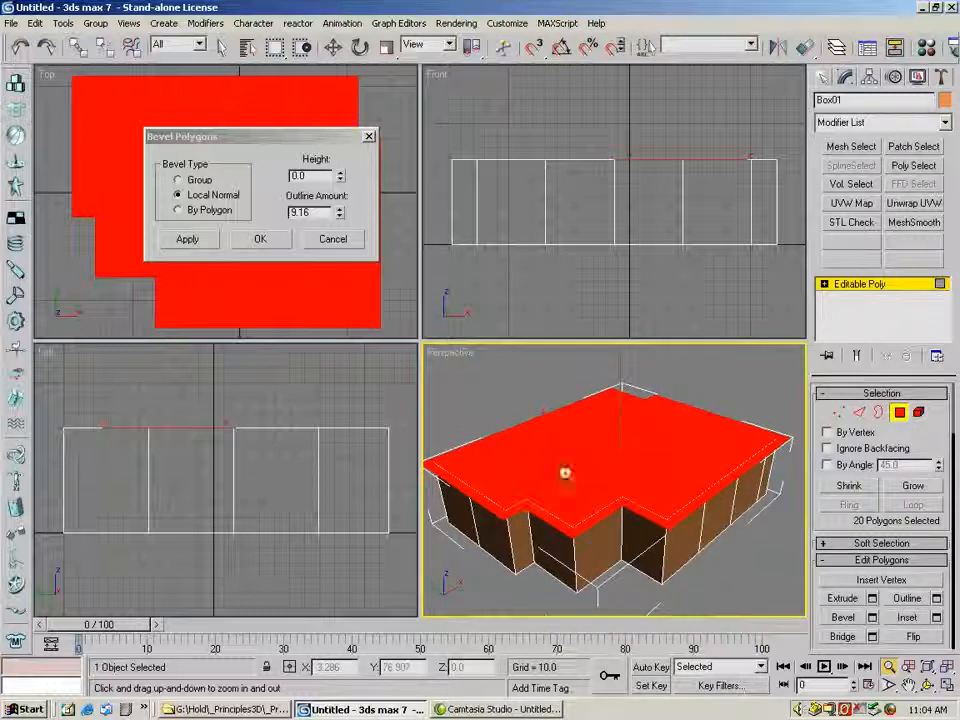
left_click(199, 244)
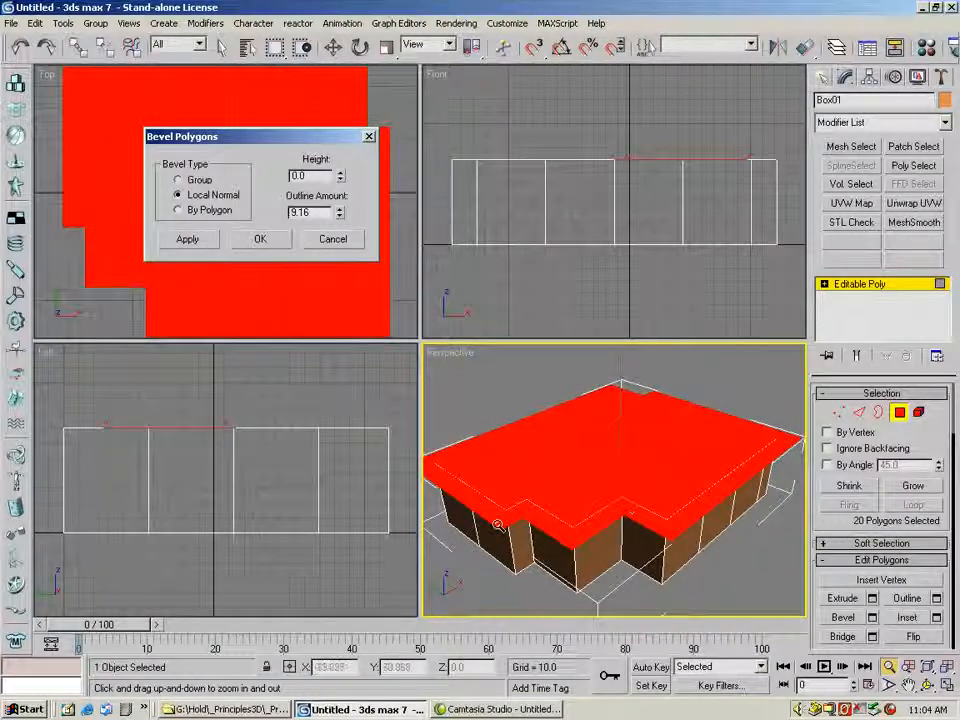
Apply another bevel to the top polygons with outline amount 0 and height 5.8 to give the roof edge thickness
left_click_drag(319, 211, 262, 215)
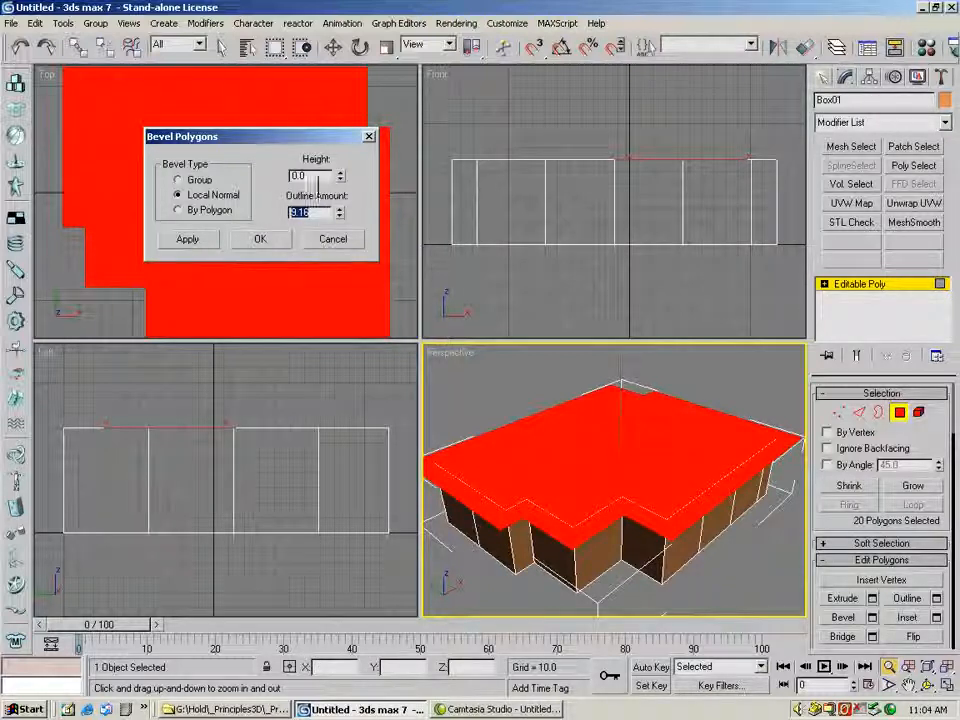
key("Return")
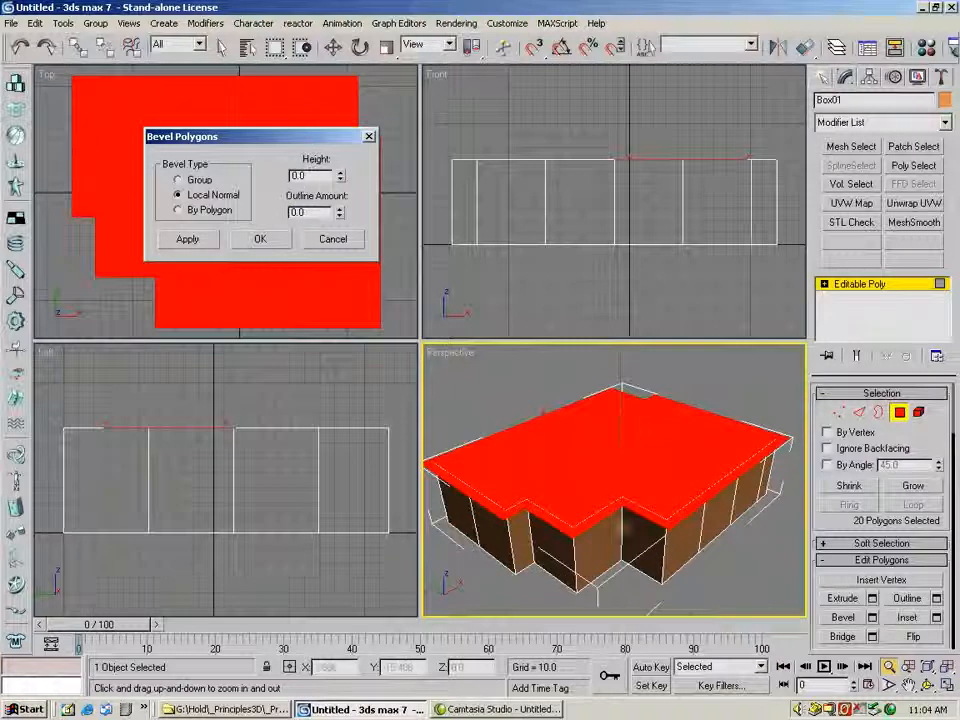
left_click_drag(341, 175, 455, 121)
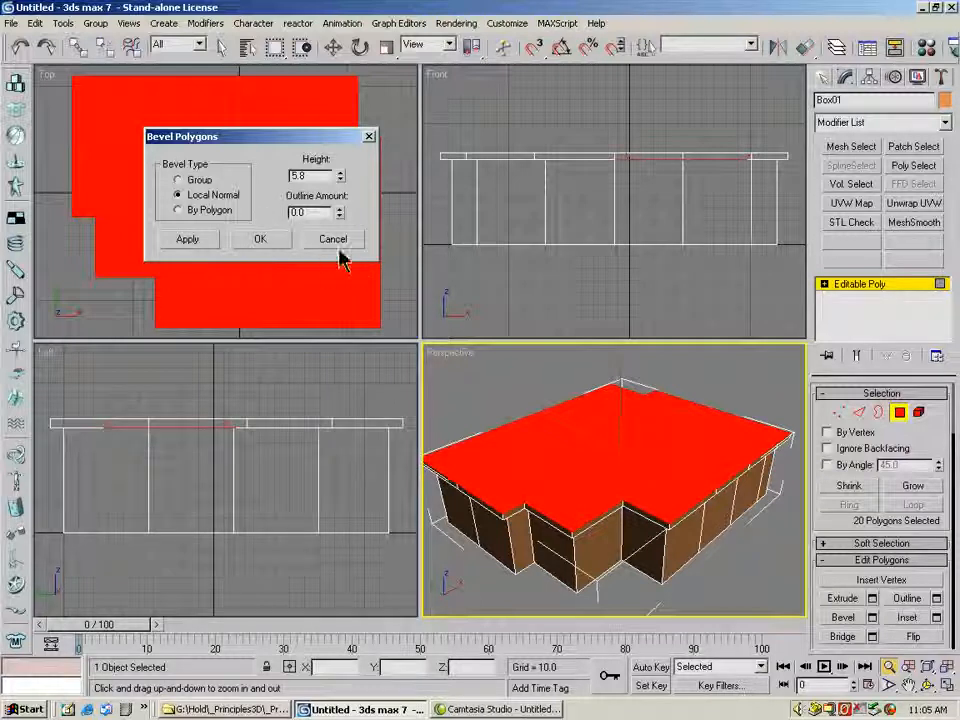
left_click(190, 242)
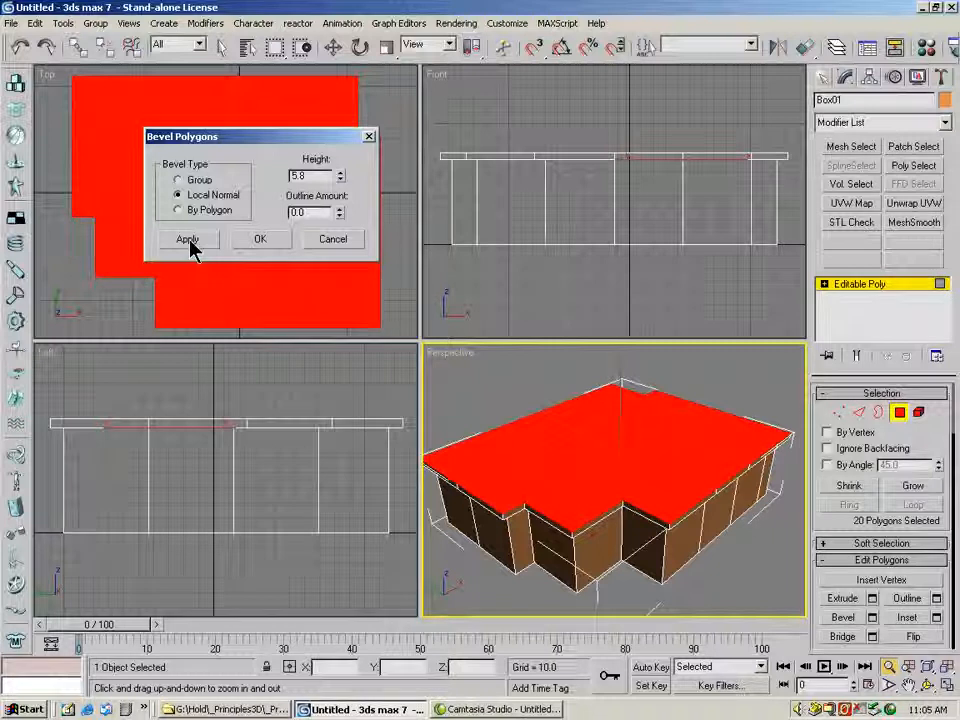
Inset the top roof polygons with a Local Normal bevel of height 0 and outline amount -11.19
left_click(188, 240)
double_click(312, 176)
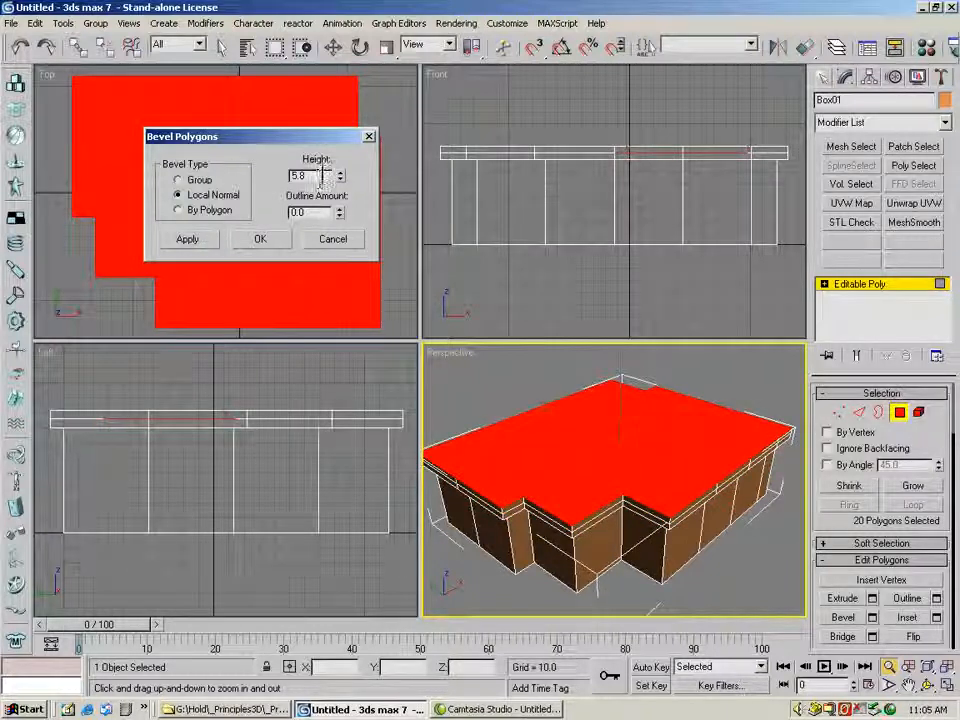
type("0")
left_click(339, 209)
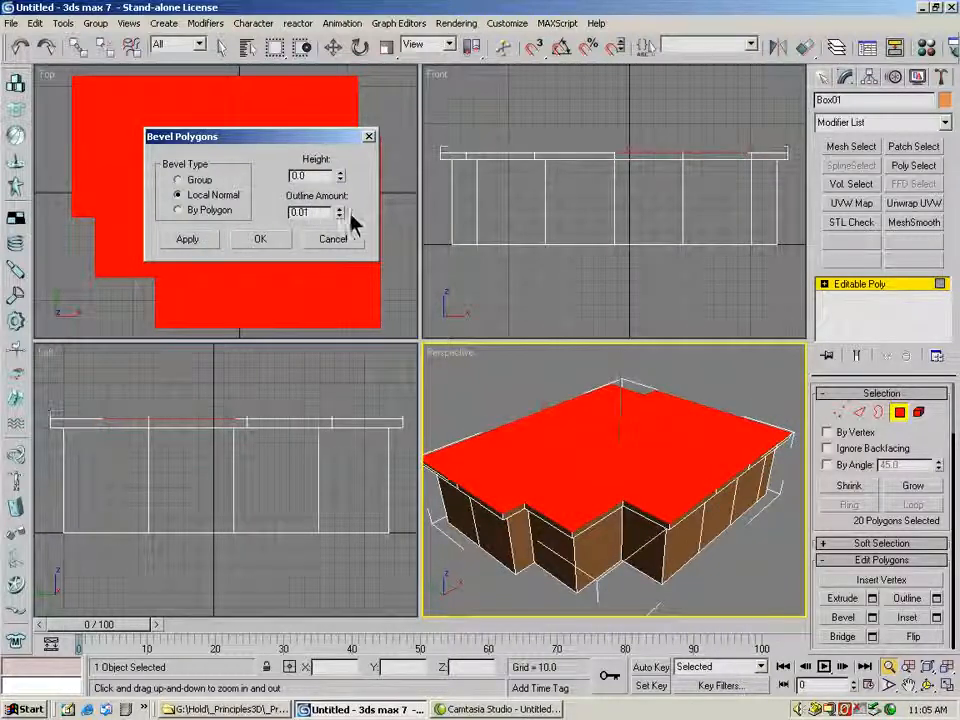
left_click_drag(343, 214, 480, 383)
left_click(928, 685)
left_click_drag(607, 552, 575, 538)
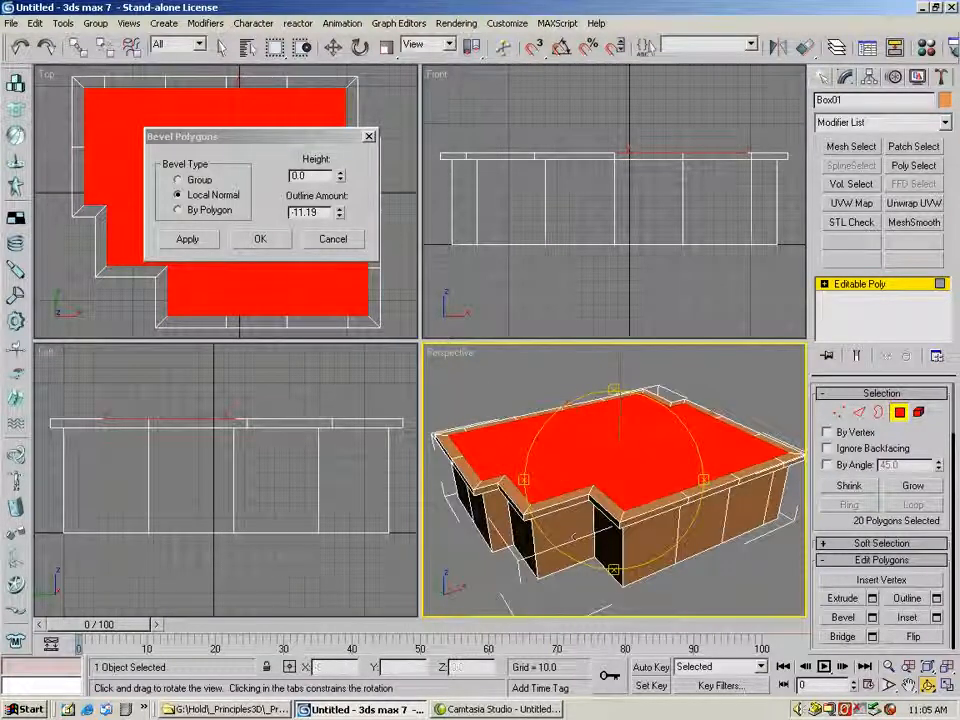
left_click(188, 240)
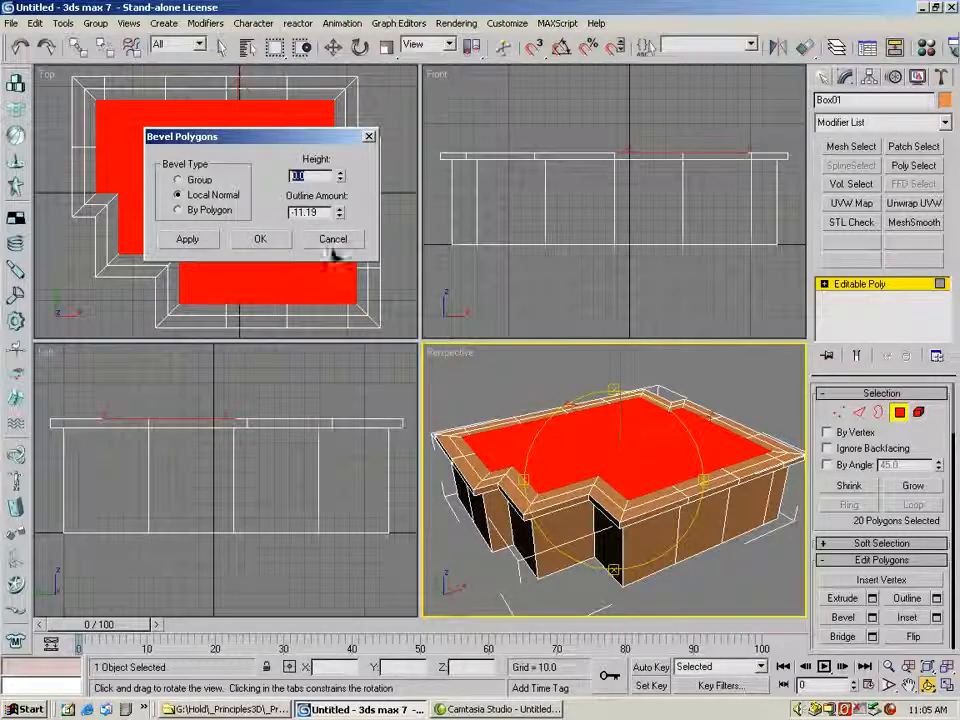
Raise the inset top polygons vertically with a bevel of height 8.46 and outline amount 0
right_click(339, 214)
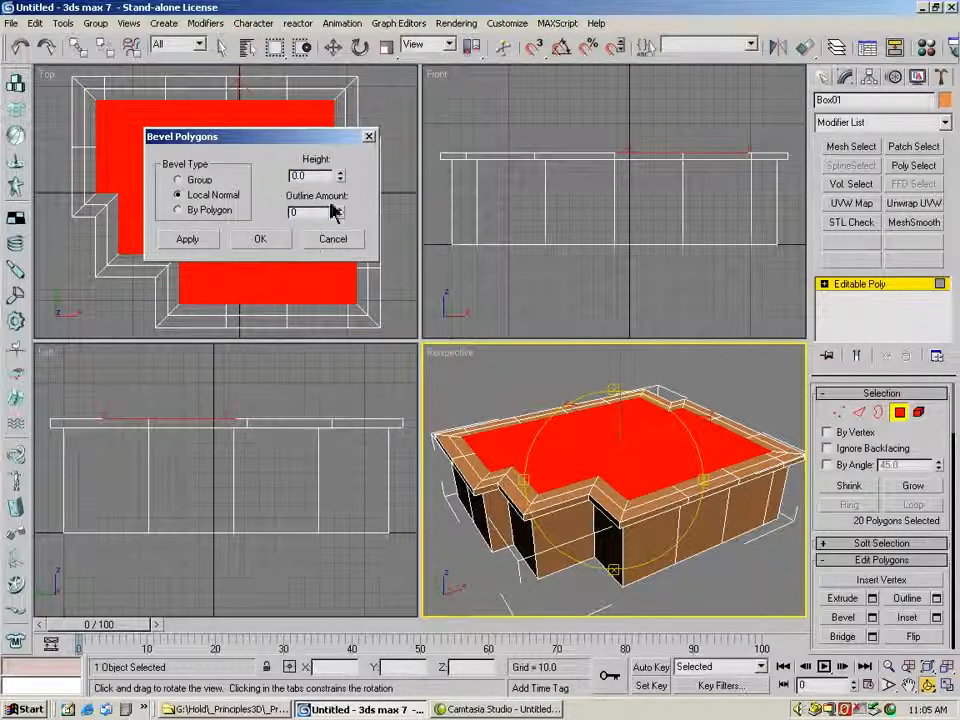
left_click_drag(340, 176, 340, 135)
left_click_drag(308, 178, 326, 227)
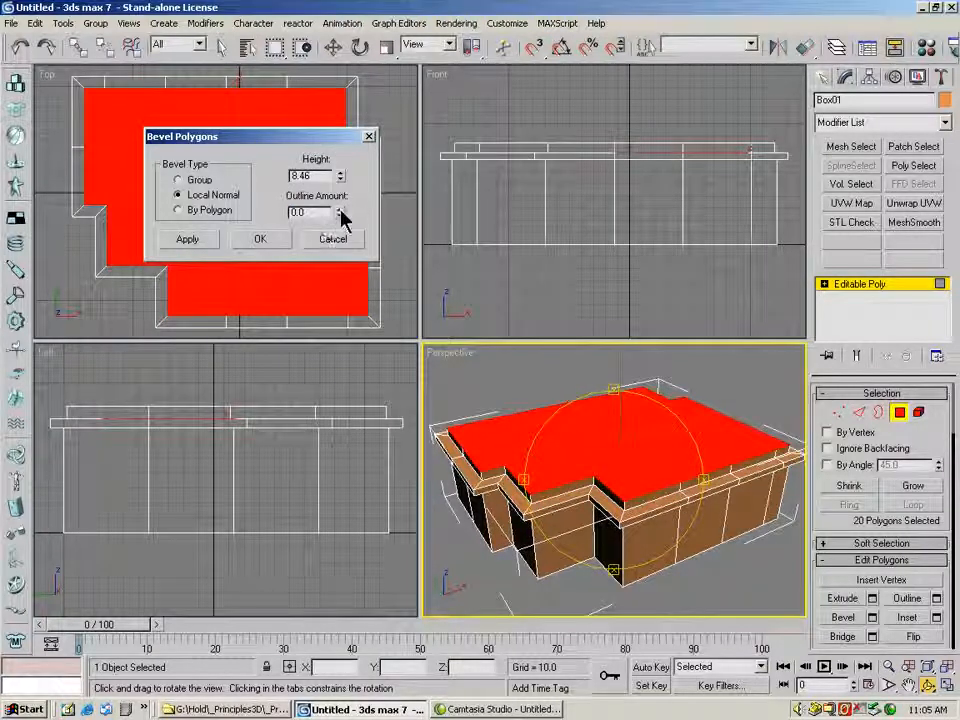
left_click(195, 246)
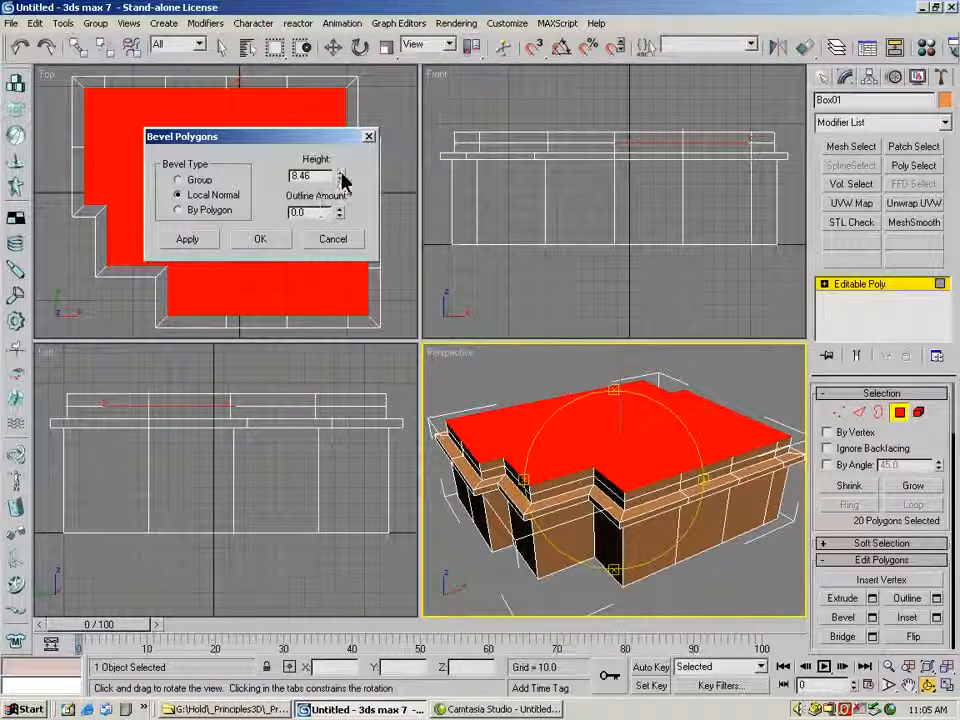
Bevel the top polygons with height 14.297 and outline amount -10.85 to slope the upper roof inward
double_click(300, 176)
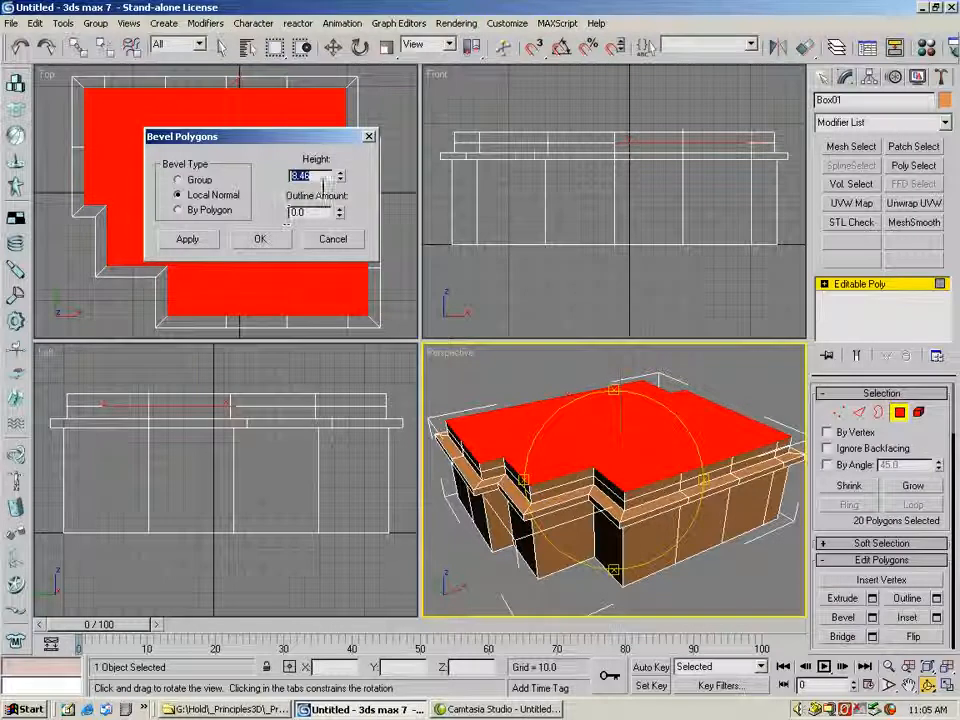
left_click_drag(340, 174, 390, 381)
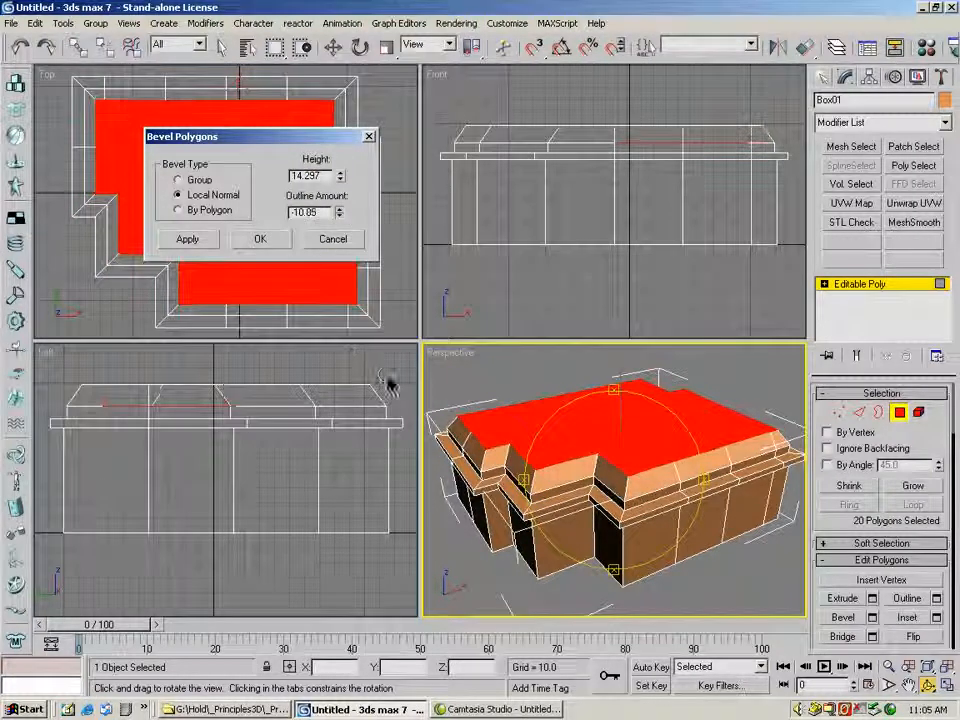
left_click(256, 250)
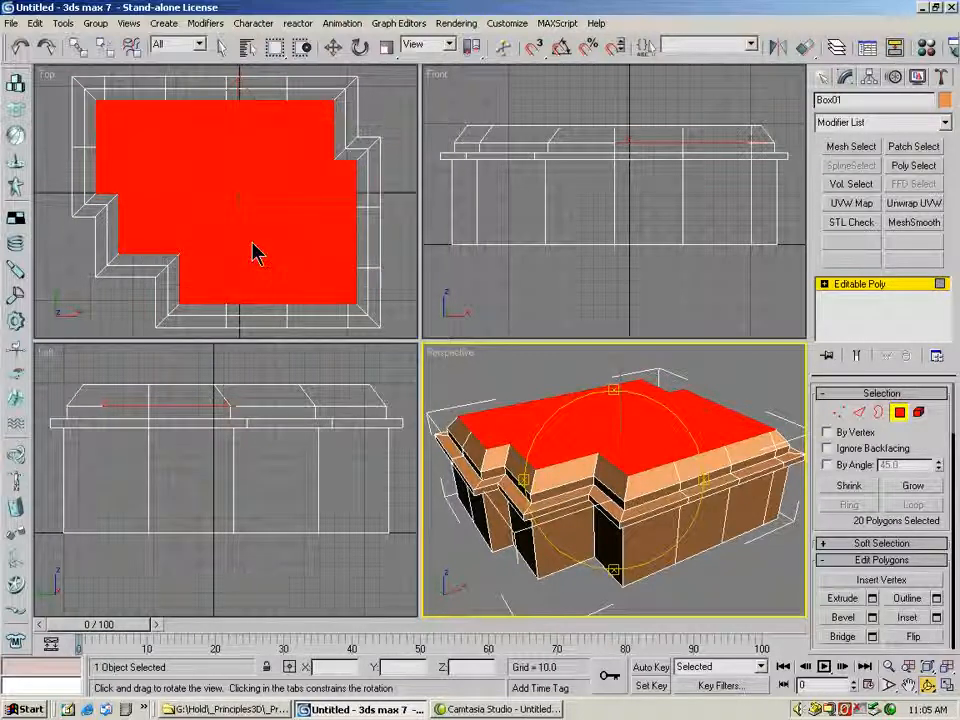
Select the three thin edge polygons of the roof overhang along the building's long front wall
left_click_drag(440, 366, 620, 488)
left_click_drag(655, 487, 626, 481)
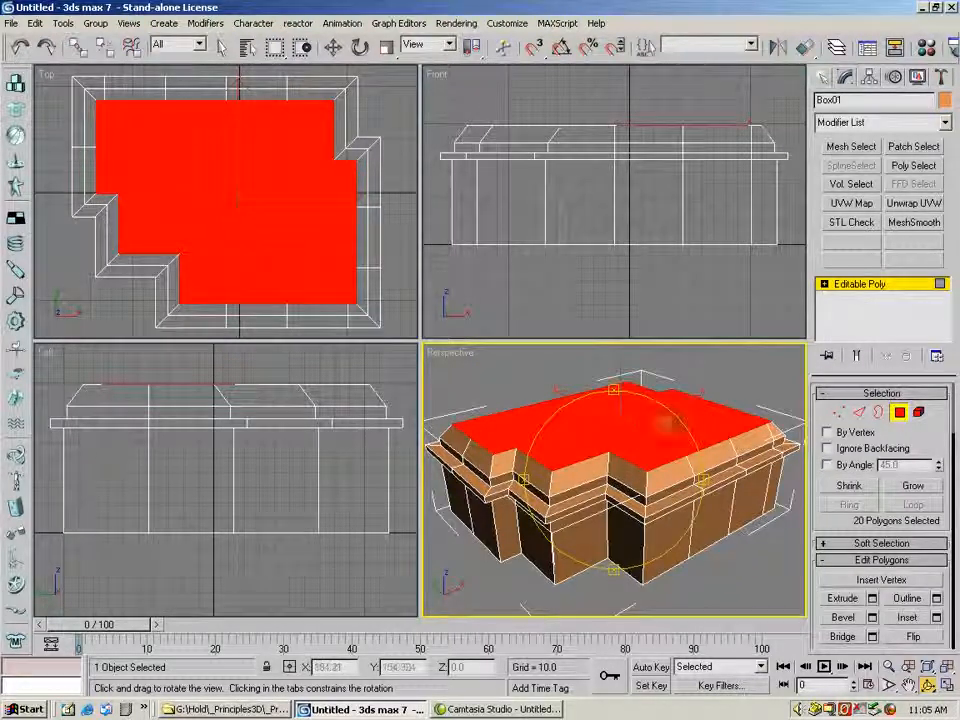
middle_click_drag(690, 520, 601, 489)
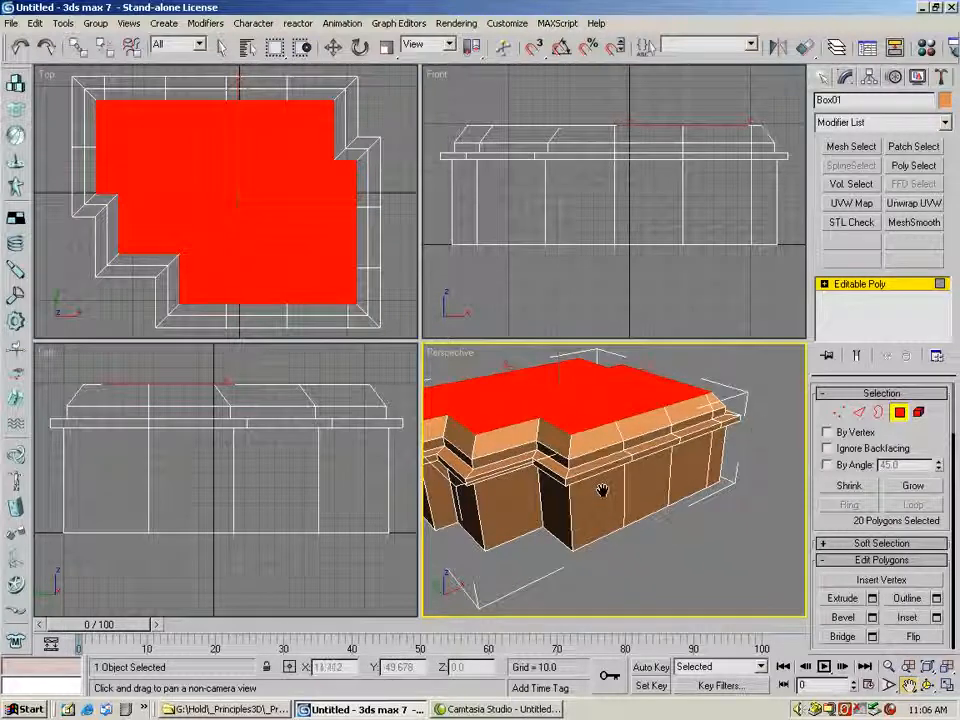
left_click(221, 47)
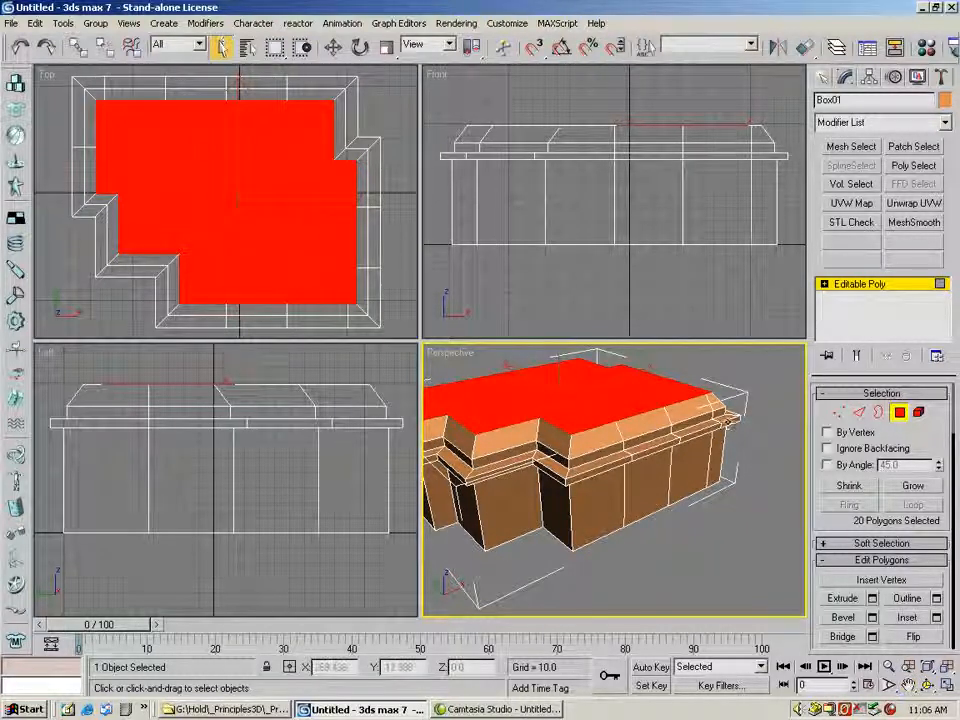
left_click(706, 433)
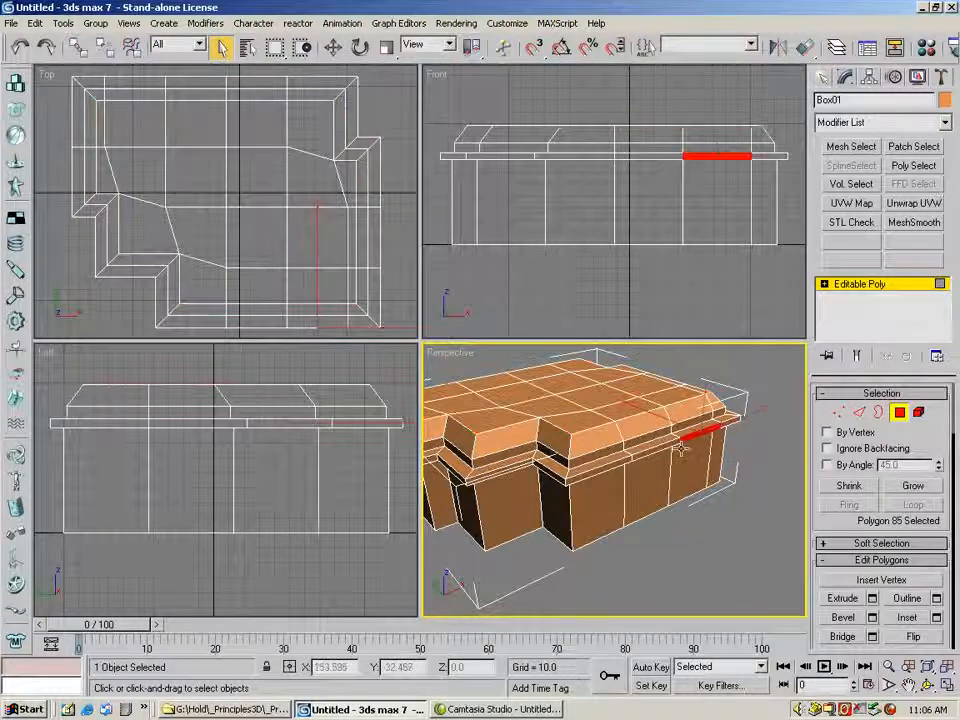
left_click(660, 453, "ctrl")
left_click(700, 432)
left_click(650, 447)
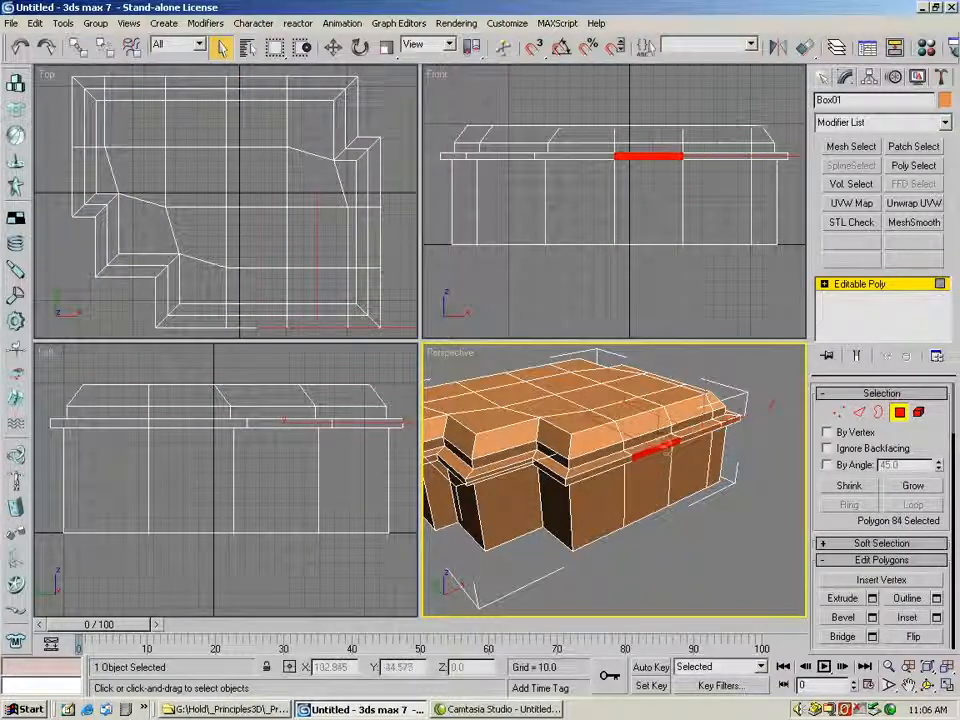
left_click(700, 432, "ctrl")
left_click(588, 470, "ctrl")
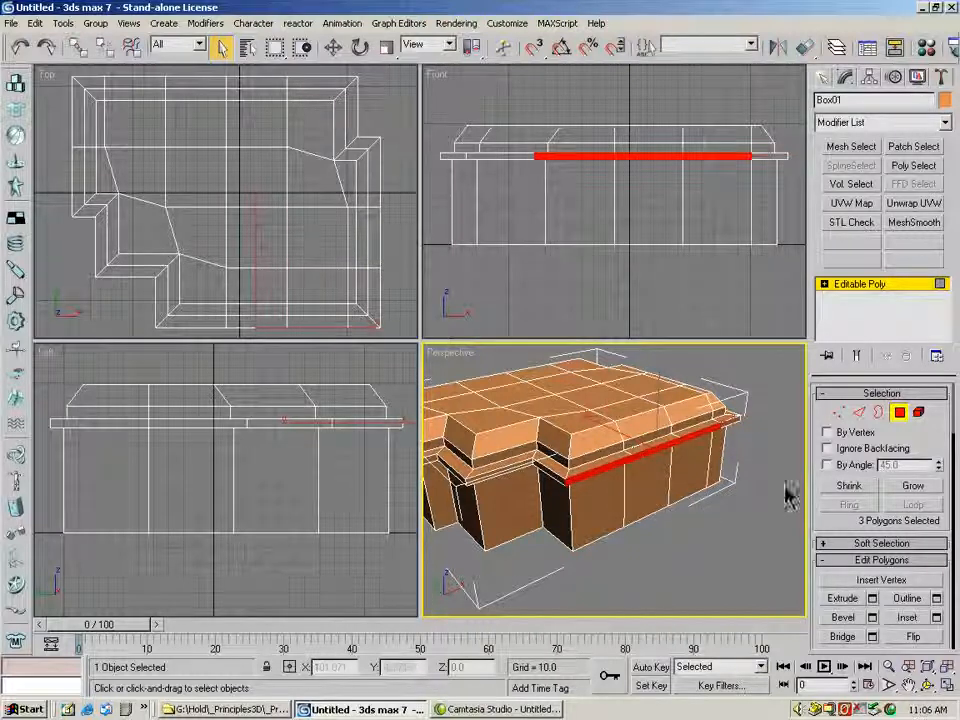
Bevel the three selected edge polygons outward by 65.339 with outline amount 0 to form a projecting canopy
left_click(871, 617)
left_click_drag(352, 146, 342, 91)
left_click(929, 686)
left_click_drag(558, 502, 634, 450)
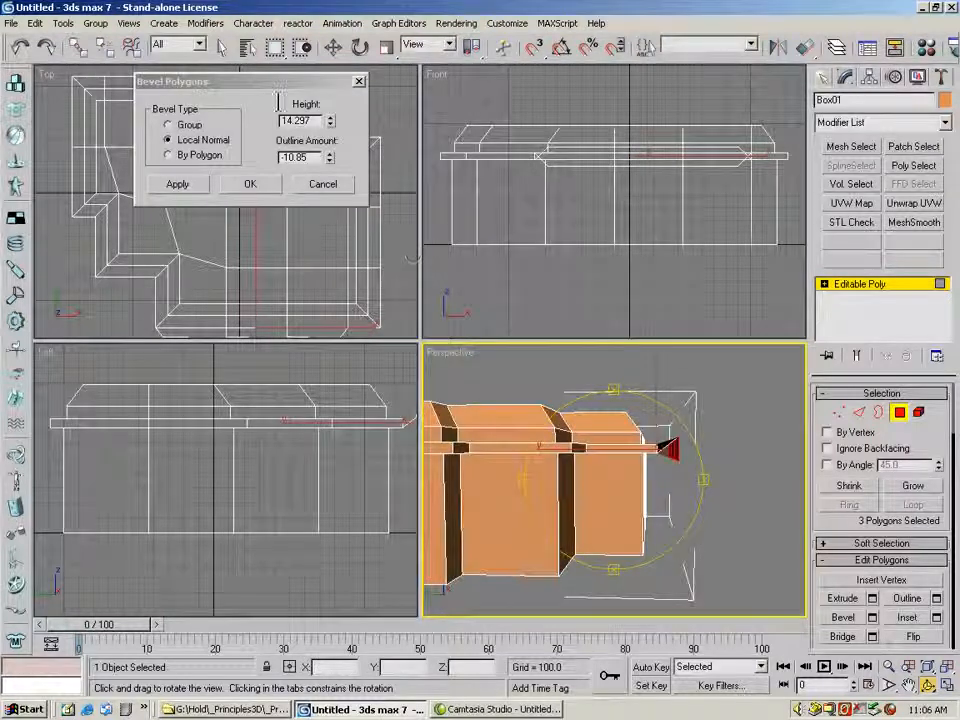
double_click(300, 157)
type("0")
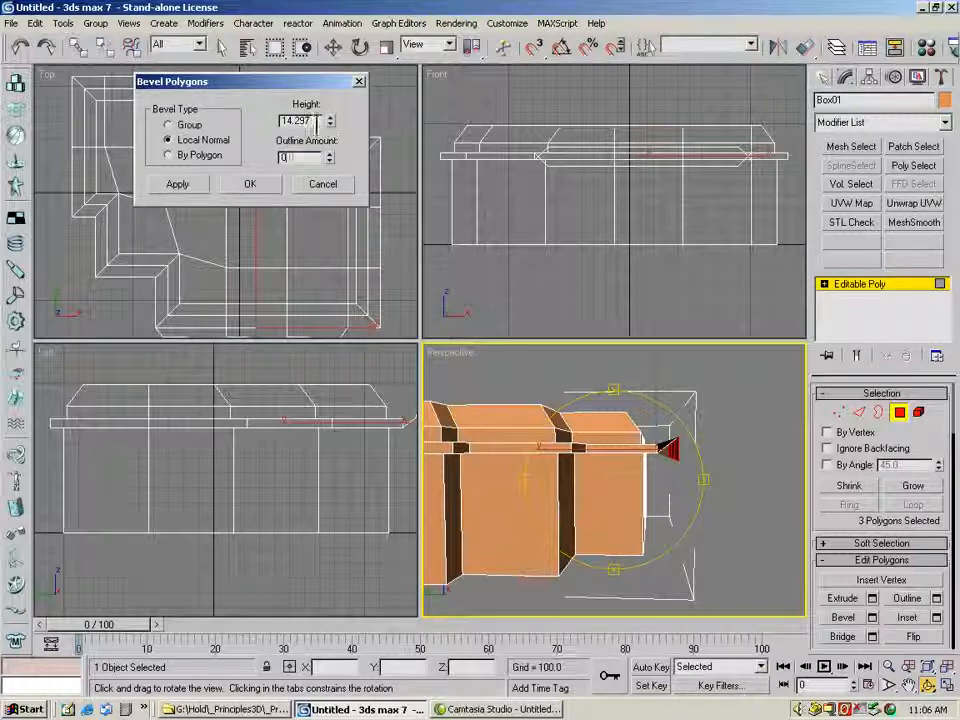
key("Return")
left_click_drag(530, 465, 570, 493)
left_click_drag(331, 119, 329, 45)
left_click_drag(462, 420, 588, 470)
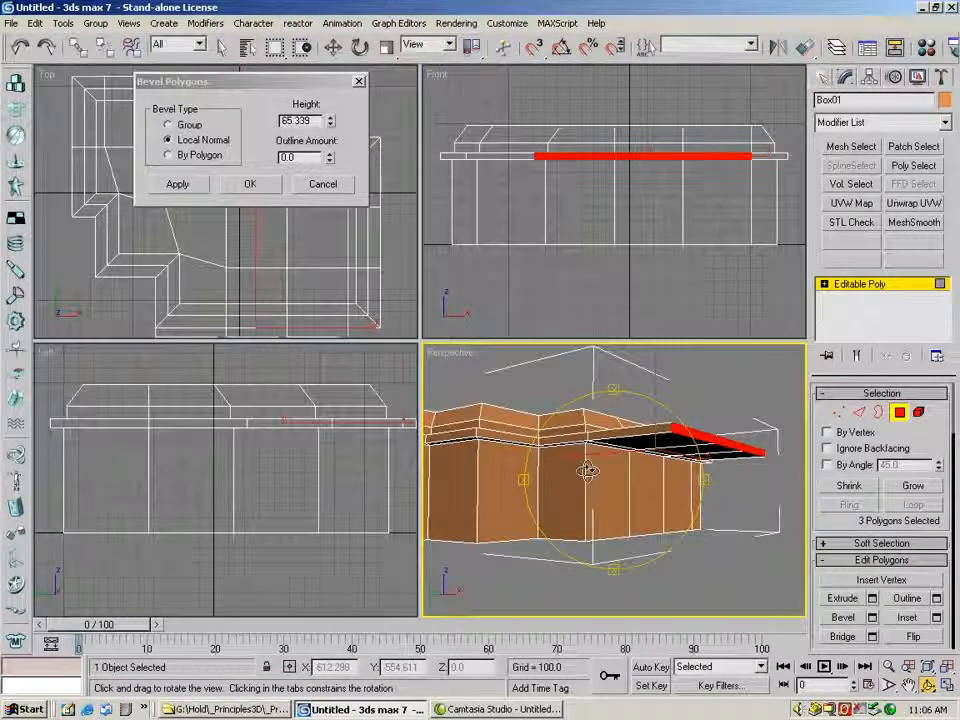
left_click(252, 185)
Region-select all the thin edge polygons around the roof overhang and canopy in the front view
left_click_drag(590, 465, 572, 474)
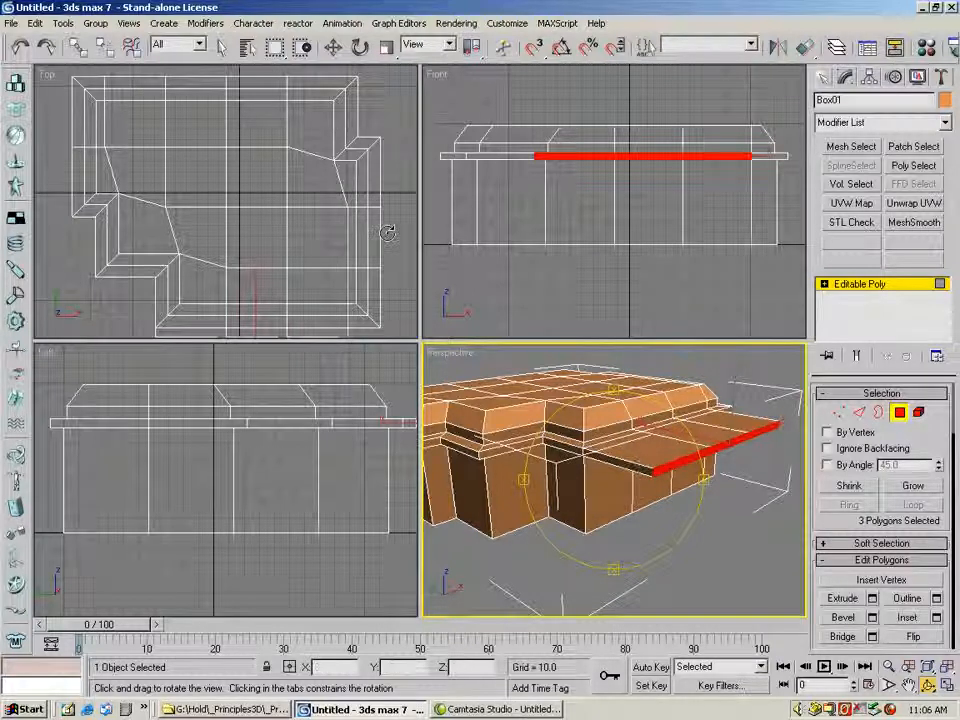
left_click(222, 47)
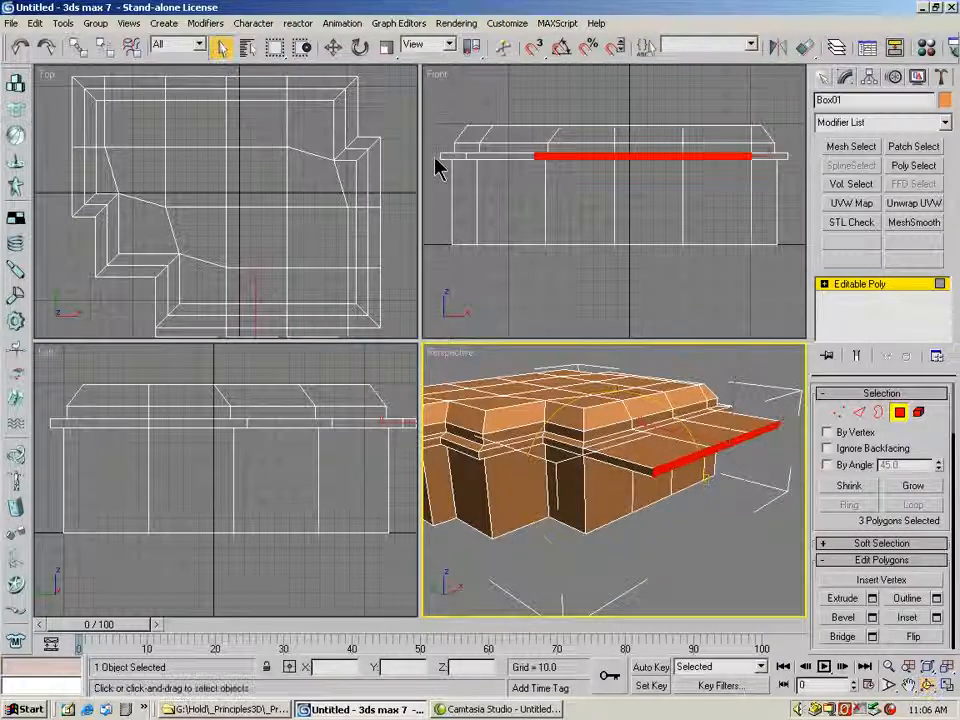
left_click(449, 162)
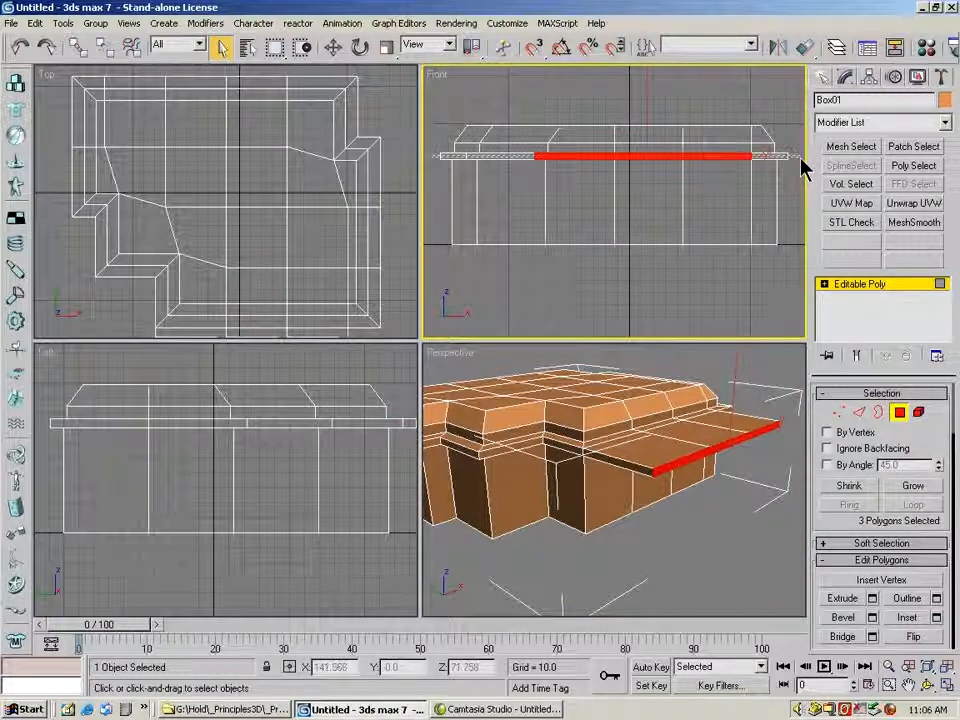
left_click_drag(801, 160, 802, 160)
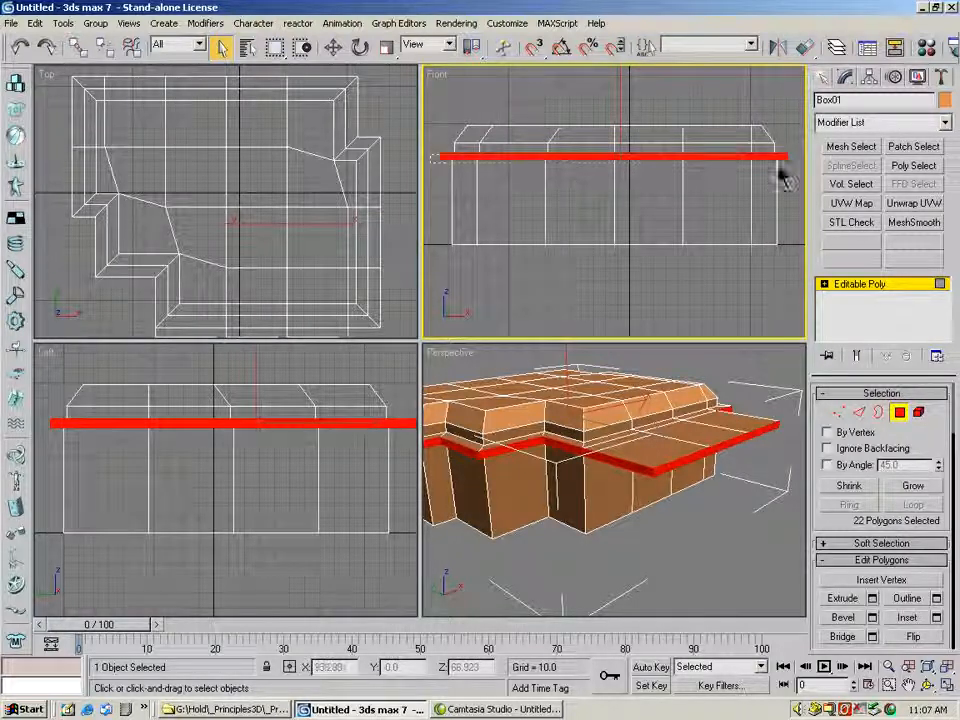
Inset the overhang and canopy edge polygons with a Local Normal bevel of height 0 and outline amount -1.75
left_click(928, 685)
left_click_drag(645, 488, 630, 455)
left_click(888, 665)
left_click_drag(782, 530, 784, 464)
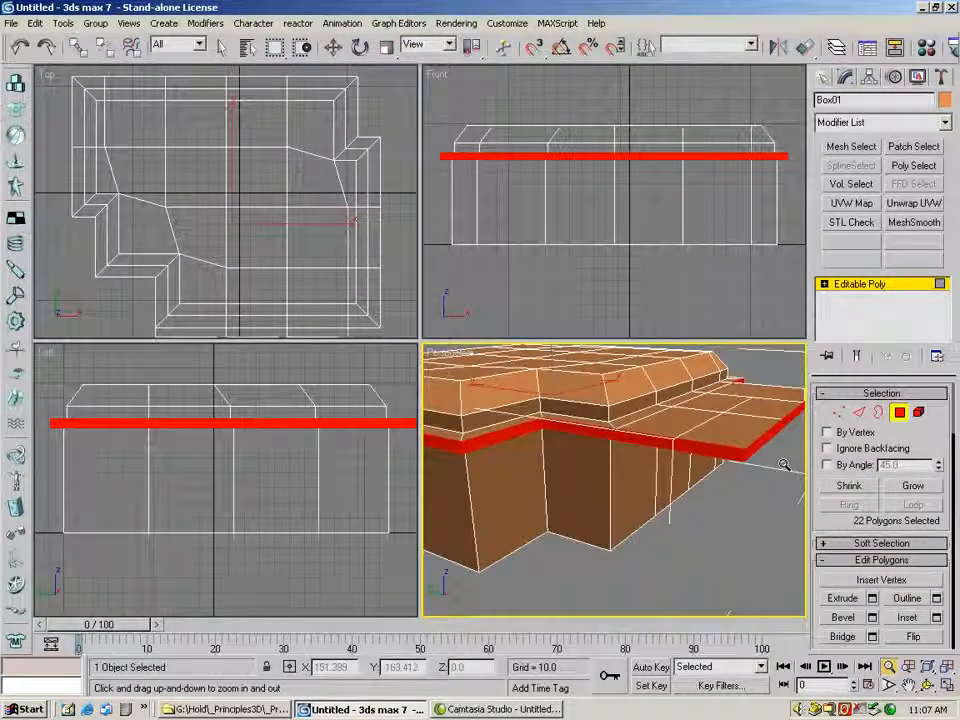
left_click(872, 617)
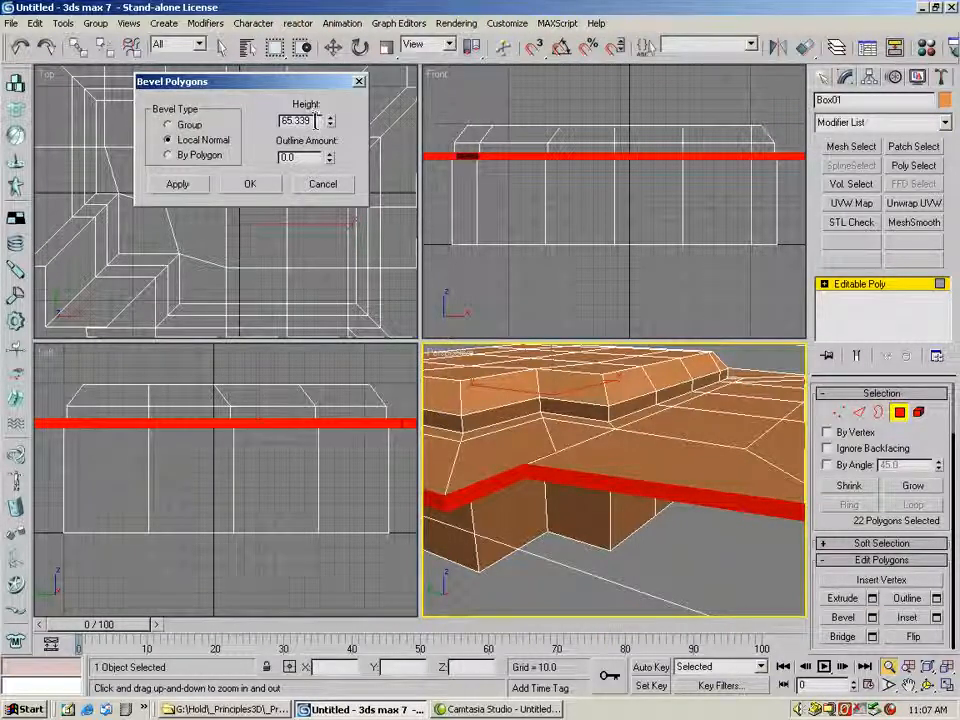
left_click_drag(312, 120, 229, 130)
type("0")
key("Return")
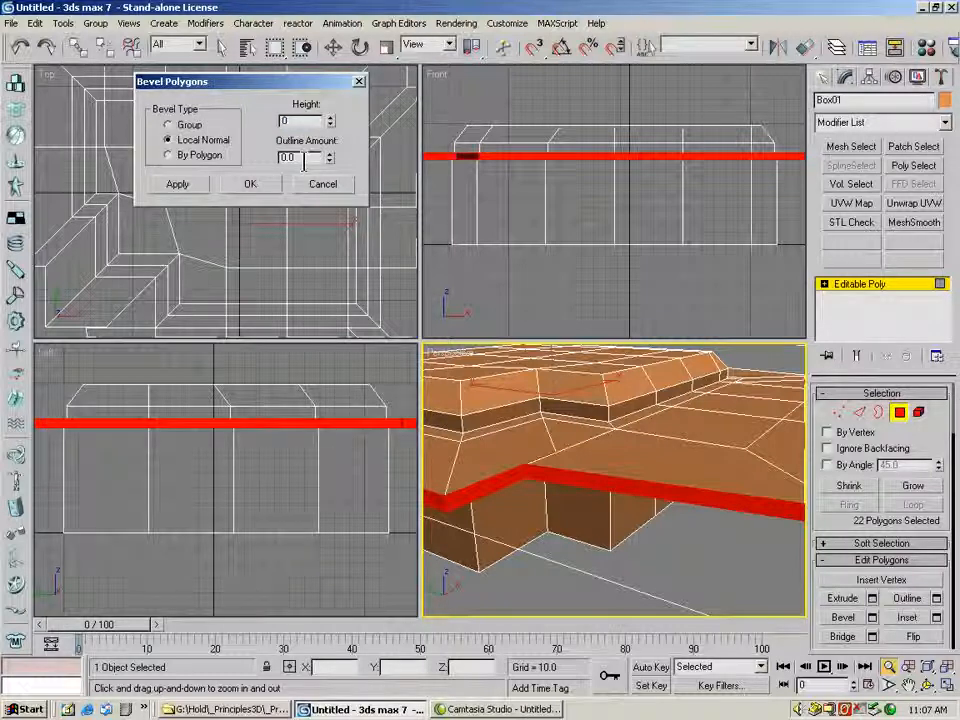
left_click_drag(331, 159, 331, 198)
left_click_drag(338, 304, 337, 297)
mouse_move(583, 506)
left_mouse_down()
mouse_move(583, 474)
mouse_move(583, 486)
left_mouse_up()
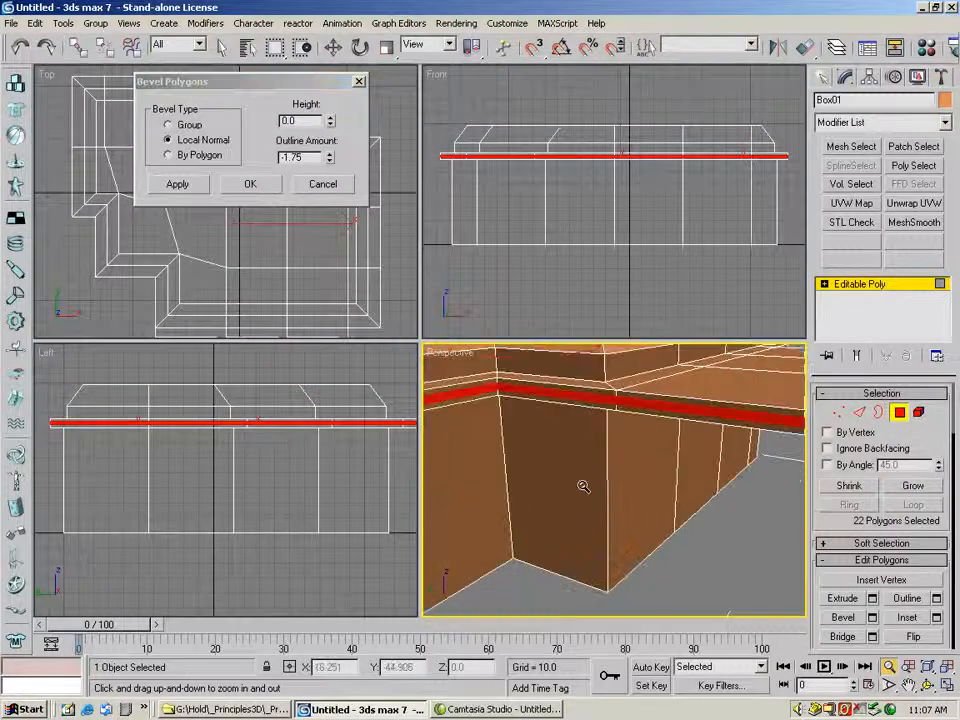
middle_click_drag(647, 444, 643, 472, "alt")
left_click(188, 189)
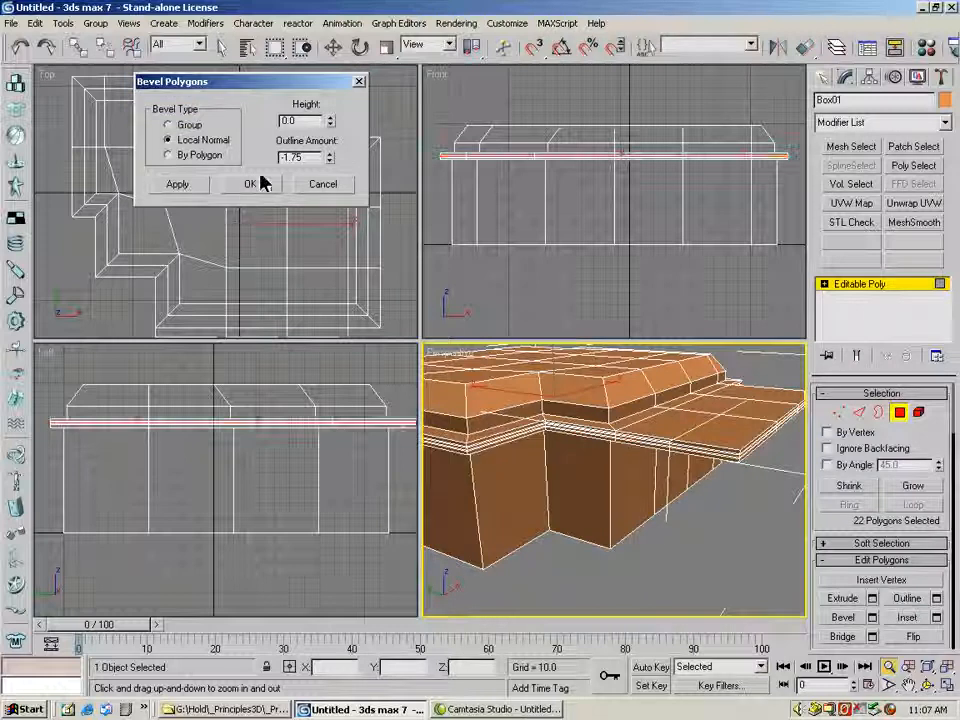
Recess the inset edge strip into a groove with a bevel of height -2.39 and outline amount 0
left_click_drag(313, 120, 278, 122)
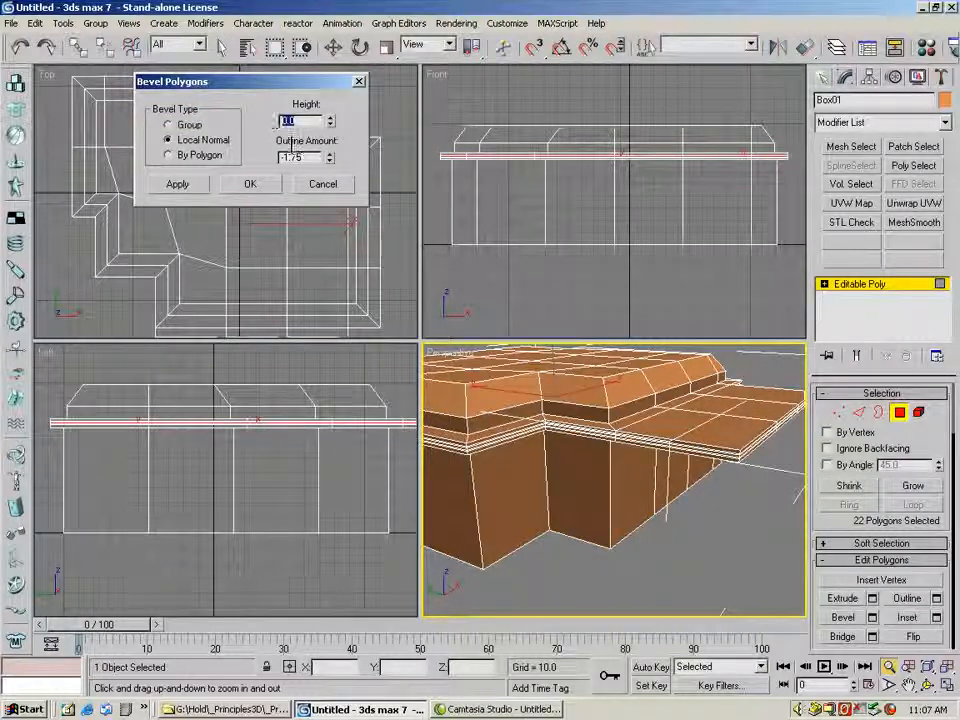
left_click_drag(313, 158, 261, 157)
type("0")
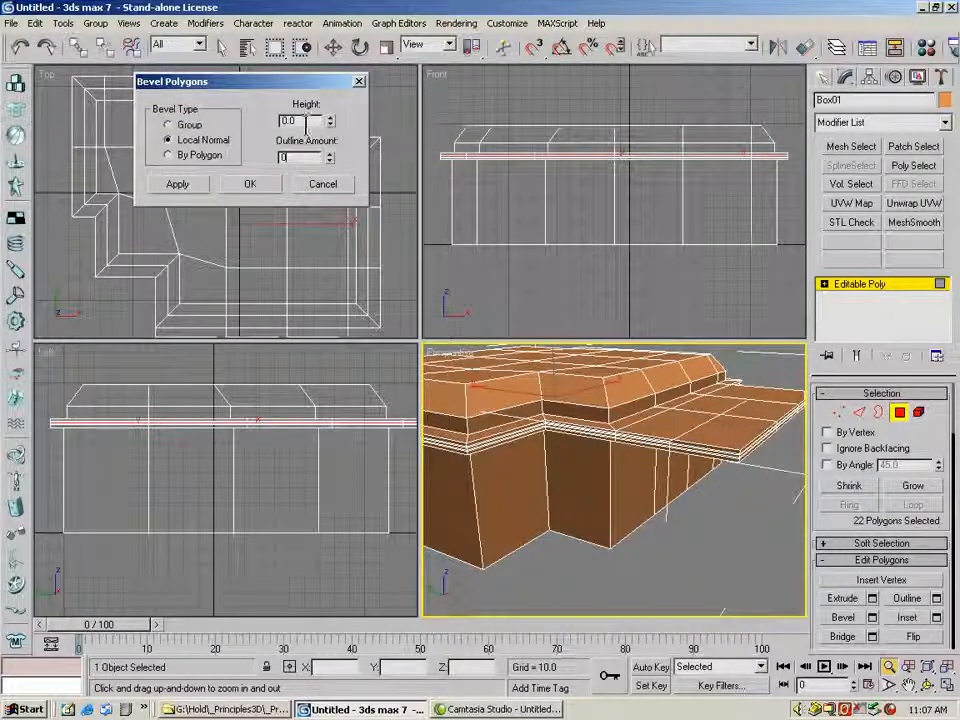
left_click_drag(331, 122, 331, 140)
left_click_drag(338, 184, 345, 306)
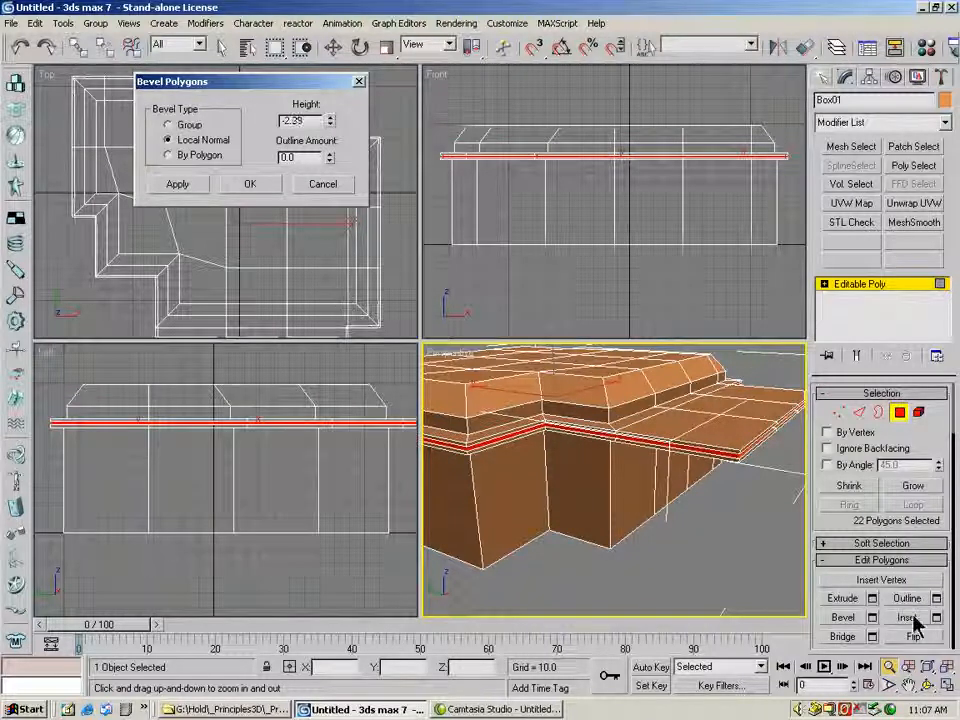
left_click(905, 686)
left_click_drag(637, 504, 530, 537)
left_click(890, 669)
left_click_drag(741, 518, 722, 440)
left_click(905, 686)
left_click_drag(761, 489, 665, 468)
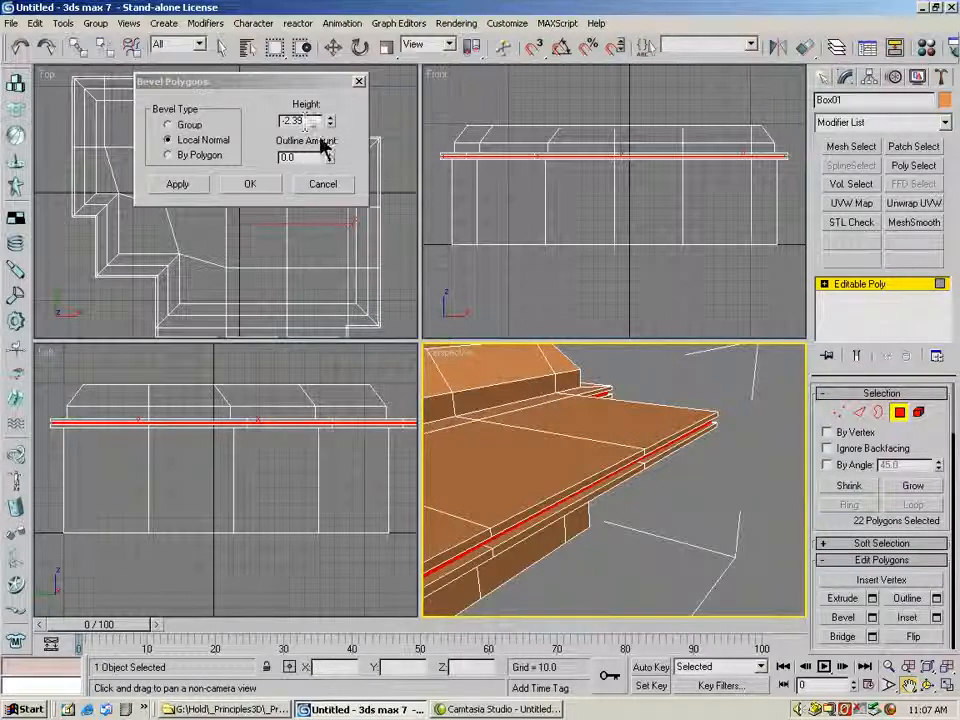
left_click(245, 186)
Region-select the vertical band of polygons between the overhang and the sloped upper roof in the front view
left_click_drag(681, 482, 703, 424)
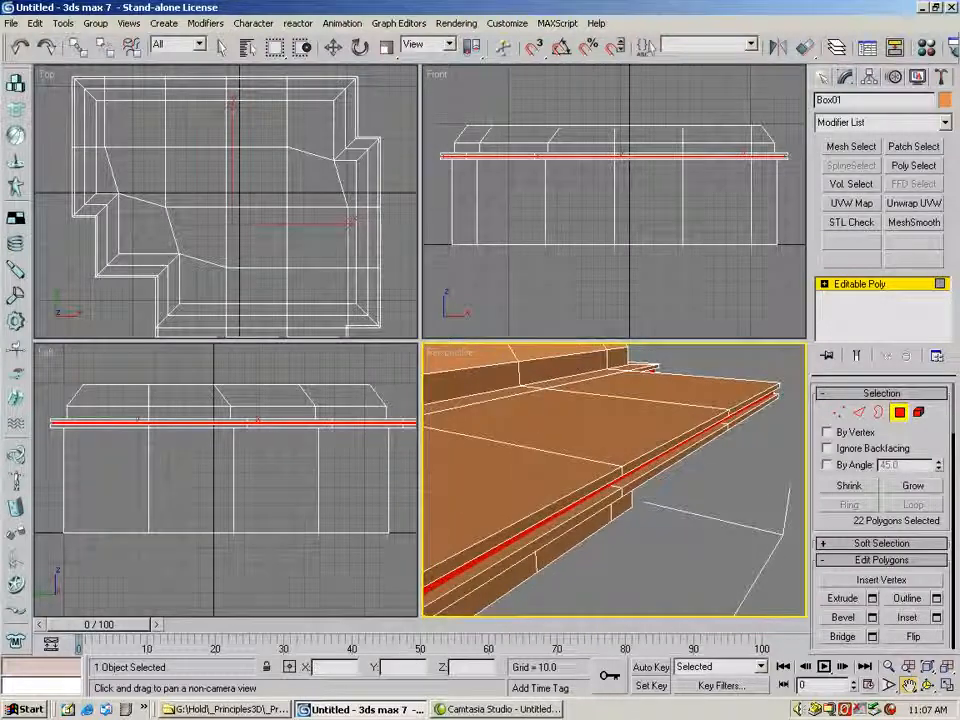
left_click(888, 667)
left_click_drag(561, 408, 564, 503)
left_click(907, 685)
left_click_drag(610, 430, 679, 448)
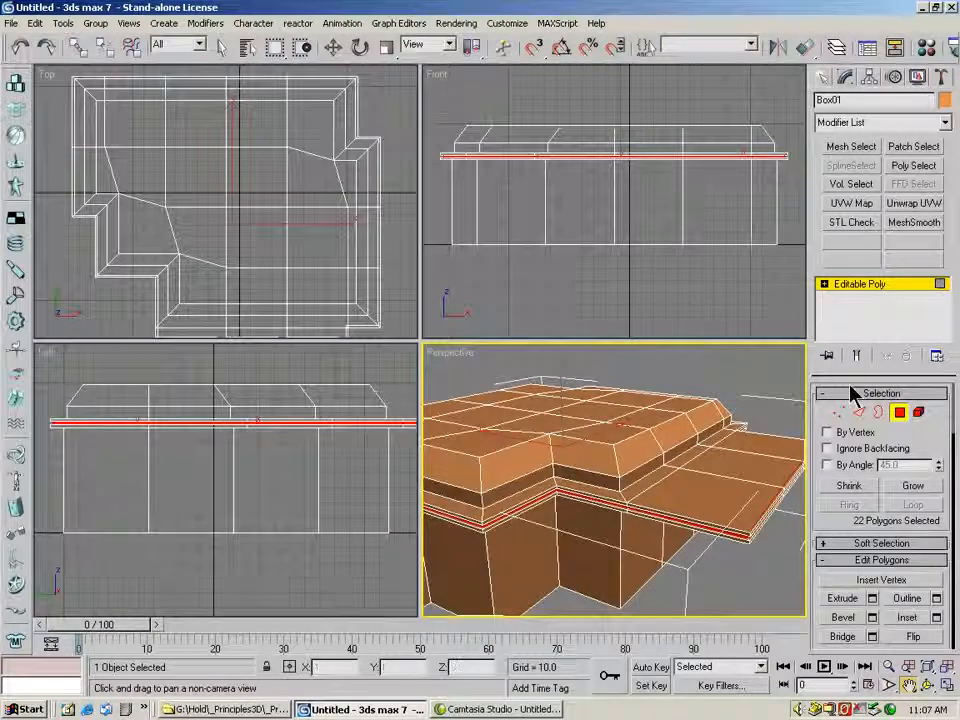
left_click(333, 47)
left_click(449, 157)
left_click_drag(449, 157, 786, 122)
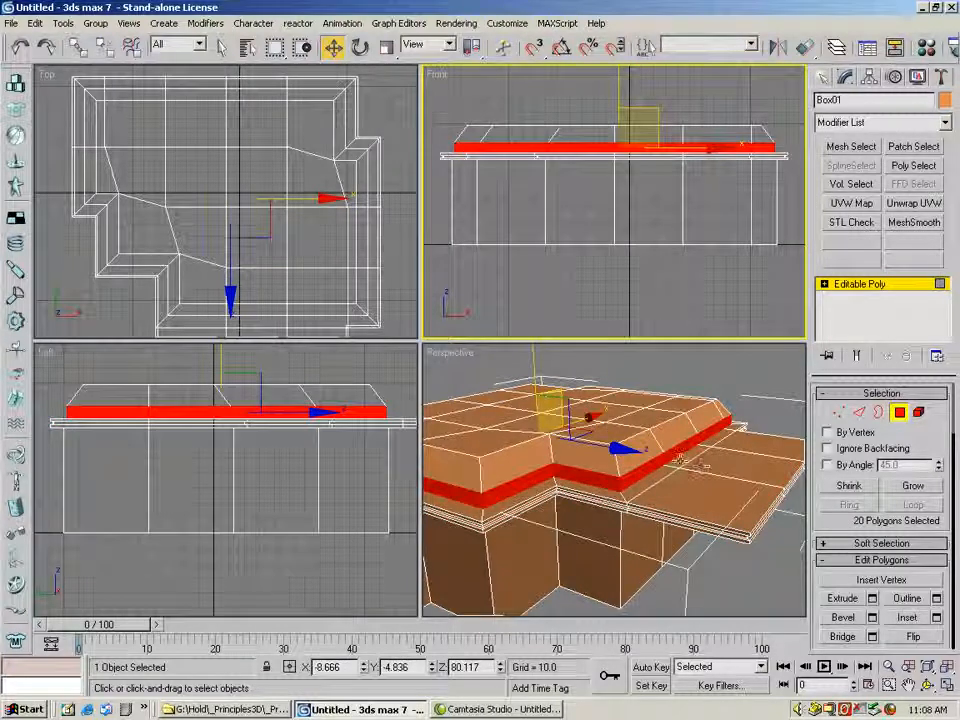
Inset the selected band between the overhang and upper roof with a Local Normal bevel of height 0 and outline amount -2.36
left_click(872, 618)
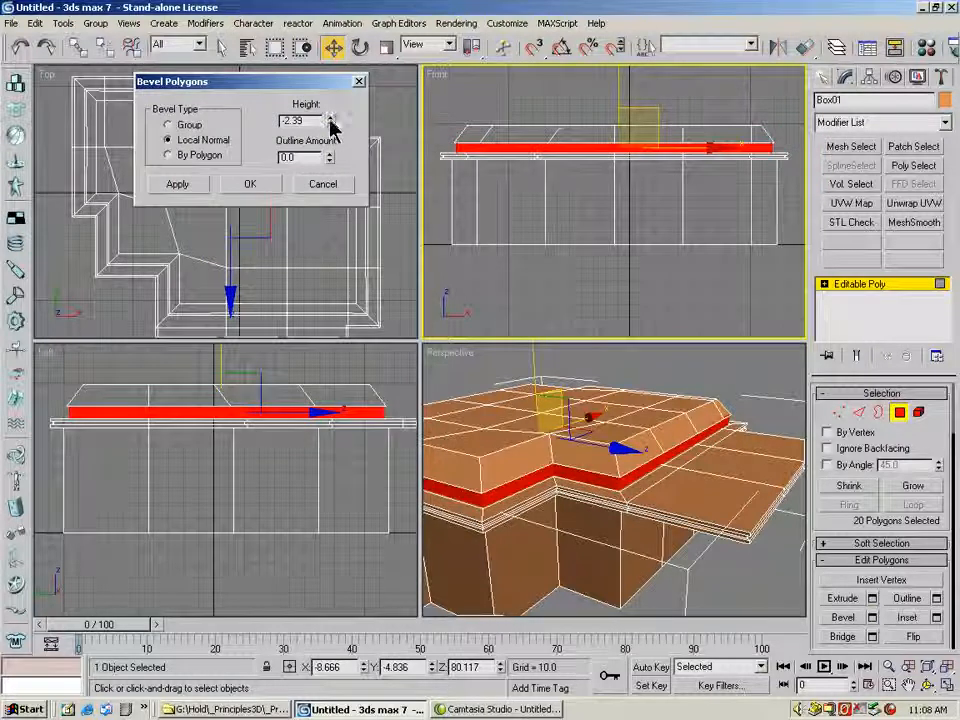
type("0")
key("Return")
left_click_drag(329, 158, 527, 279)
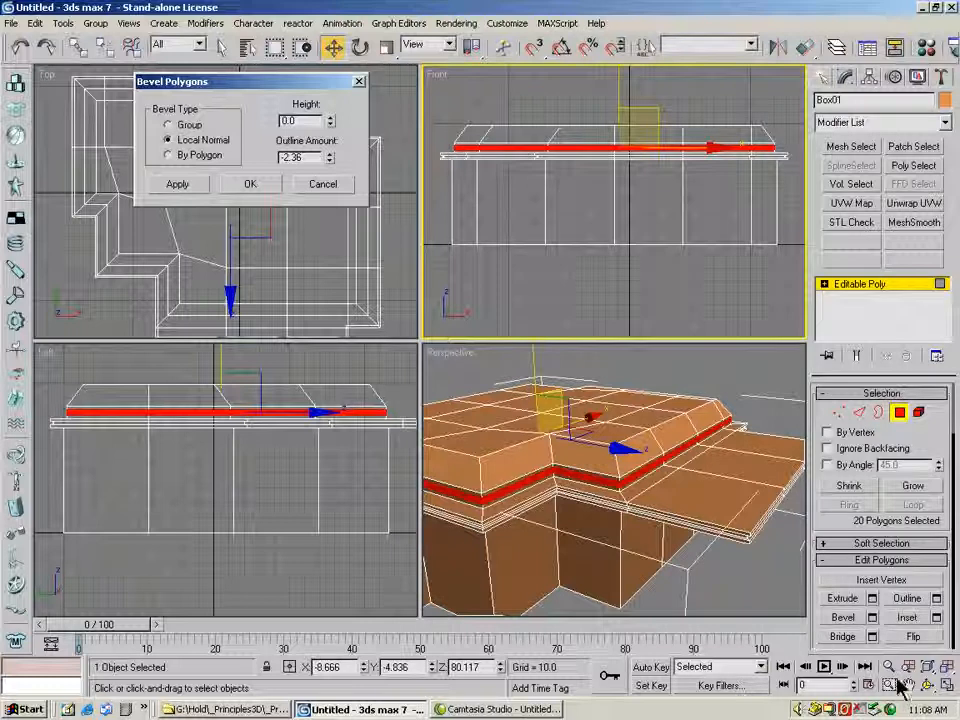
key("alt+z")
left_click_drag(672, 515, 665, 470)
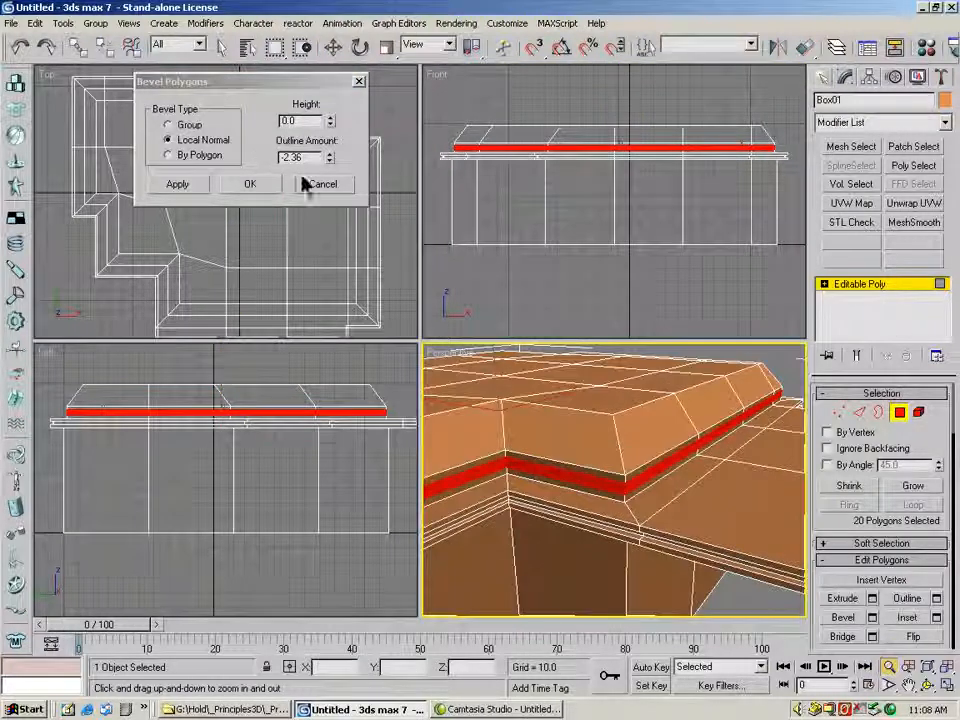
left_click_drag(312, 160, 275, 167)
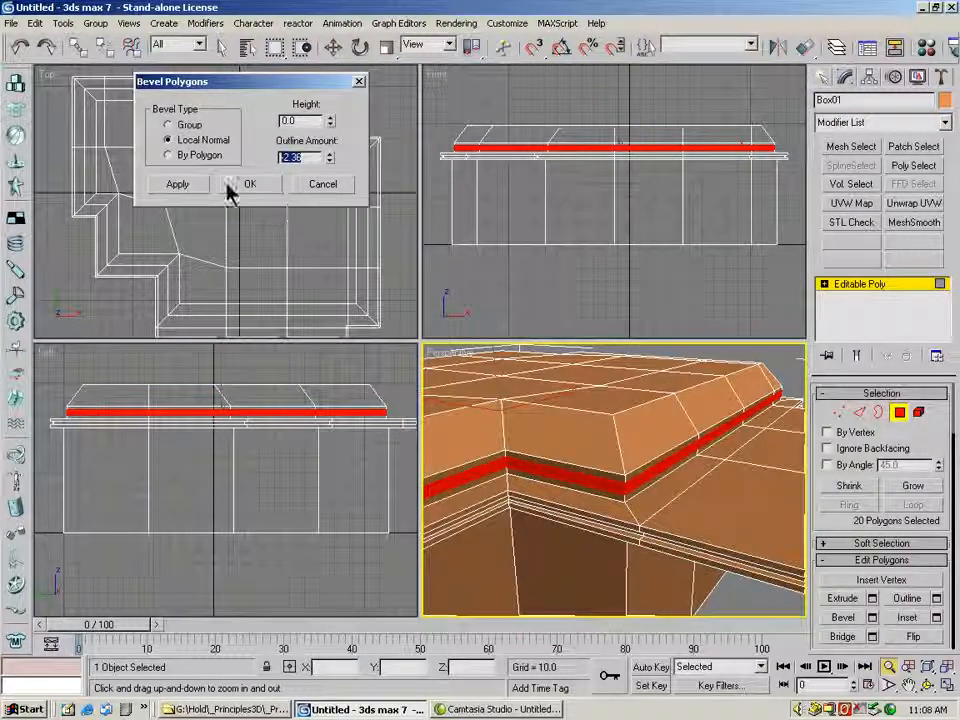
left_click(178, 185)
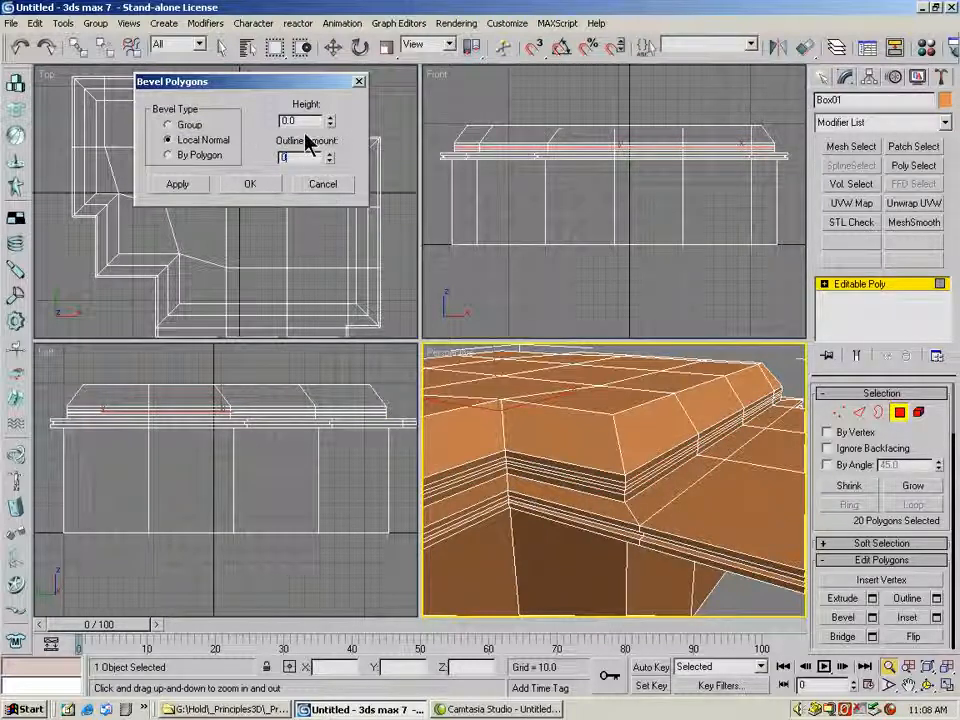
Recess the inset band into a groove with a bevel of height -4.8 and outline amount 0
key("Return")
left_click_drag(331, 121, 355, 392)
left_click_drag(368, 497, 372, 580)
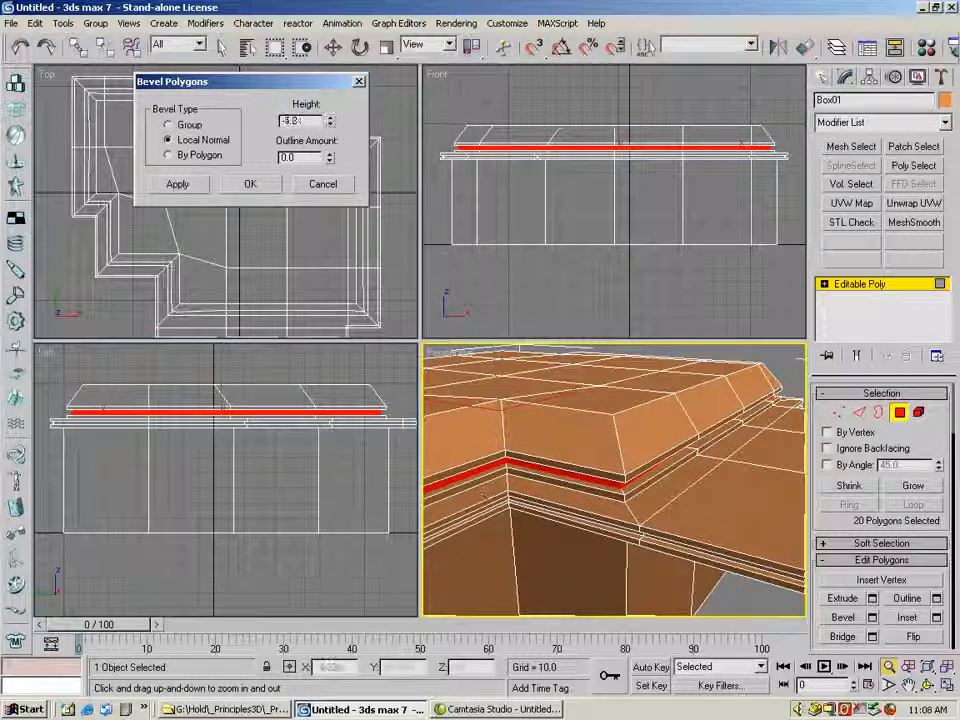
left_click(250, 184)
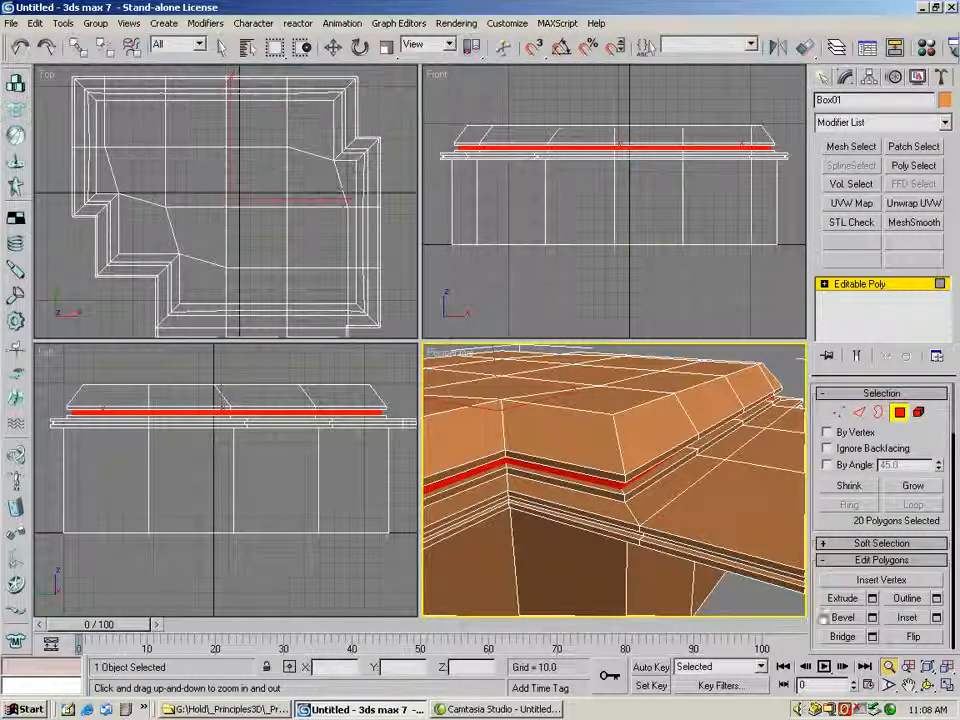
Examine the recessed groove below the sloped upper roof up close and from a wider perspective view
middle_click_drag(711, 536, 544, 461)
left_click(888, 666)
left_click_drag(789, 600, 789, 430)
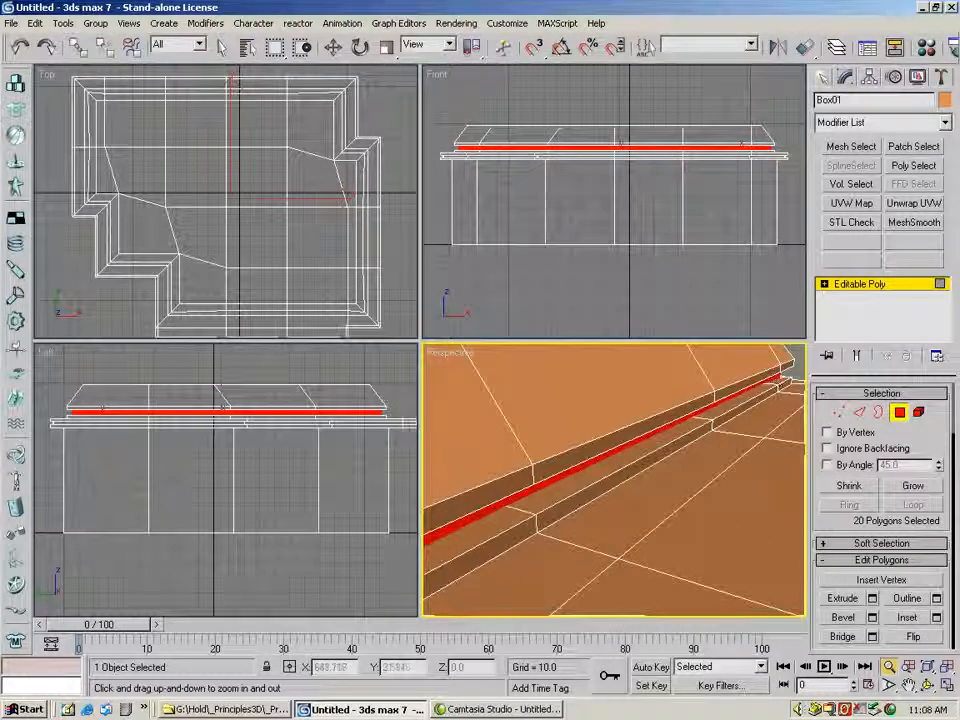
left_click(928, 685)
left_click_drag(668, 448, 680, 484)
left_click(888, 666)
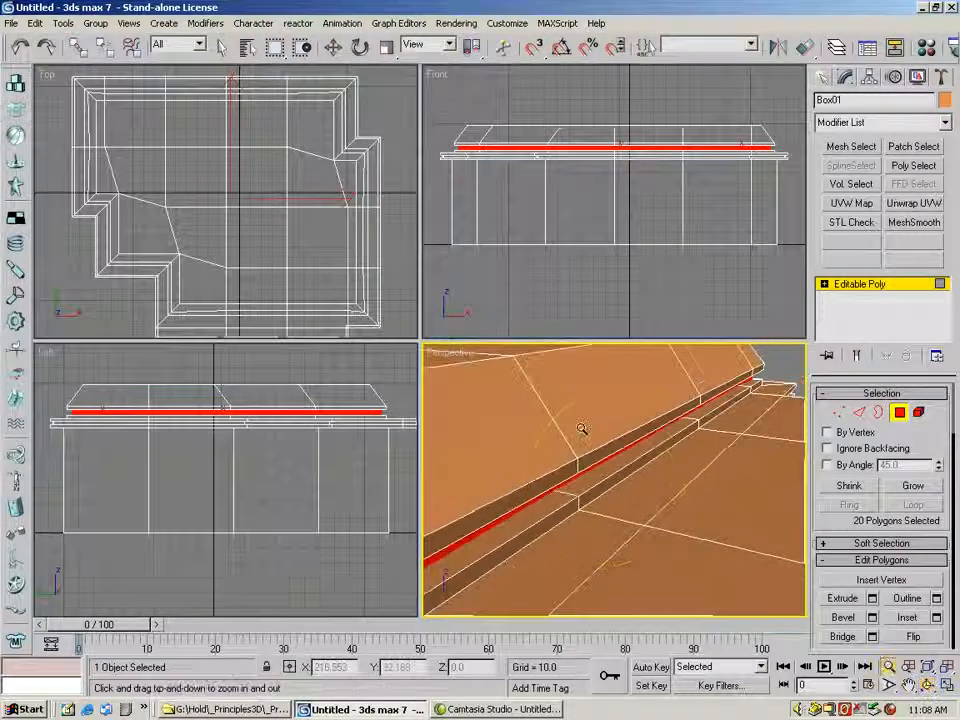
key("shift+z")
key("shift+z")
left_click_drag(579, 552, 591, 572)
left_click(907, 685)
left_click_drag(598, 470, 624, 441)
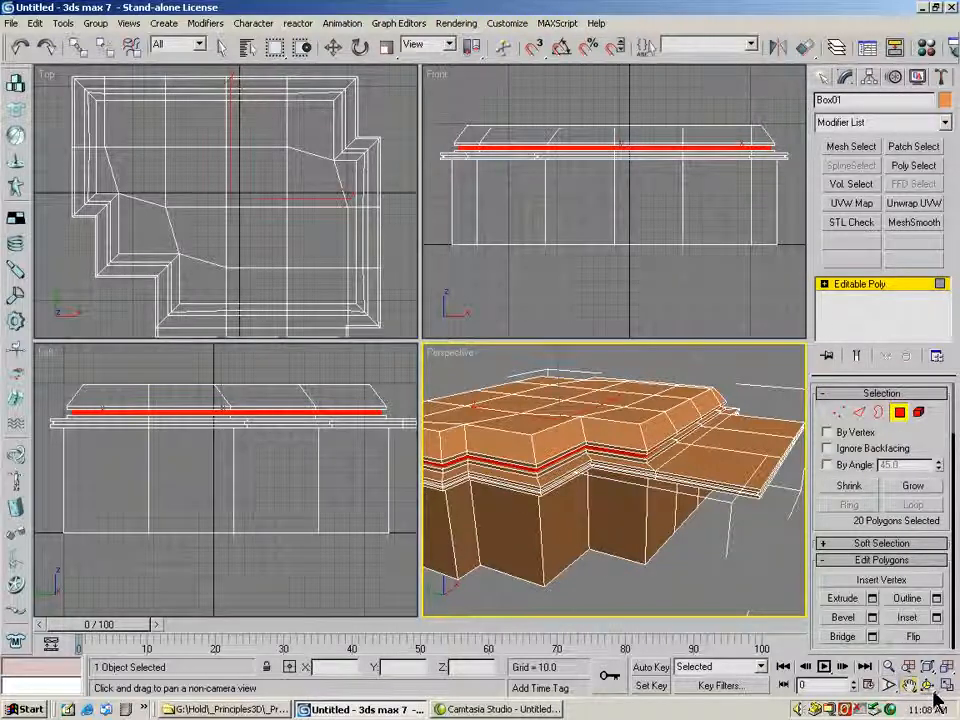
Select the three polygons on the underside of the canopy in the perspective view
left_click(927, 686)
left_click_drag(672, 553, 745, 455)
key("ctrl+p")
left_click(224, 50)
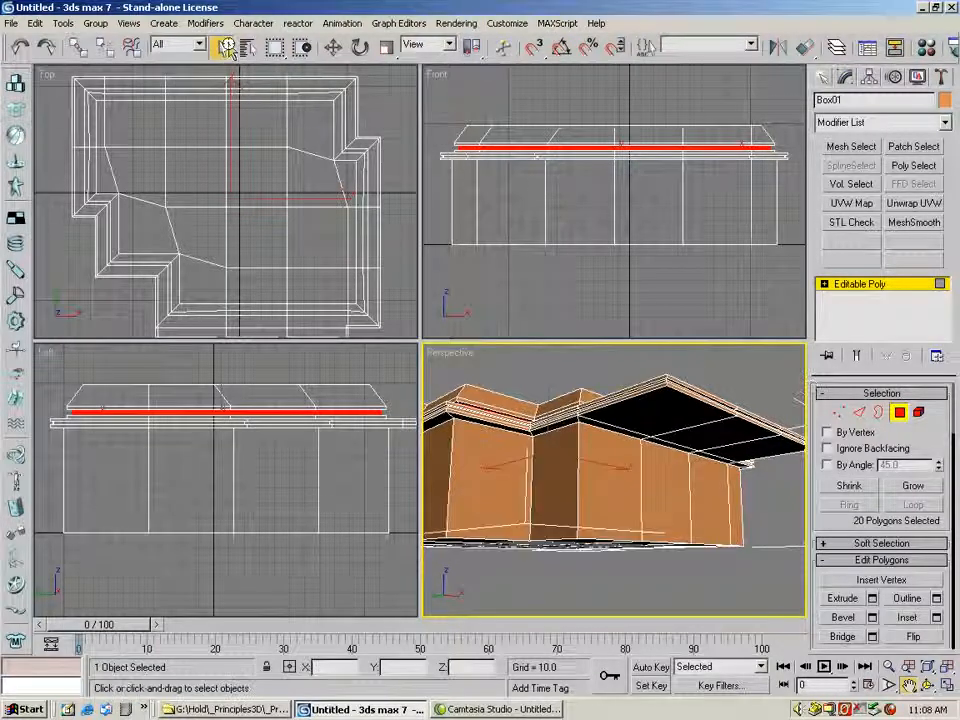
left_click(757, 439)
left_click(714, 430, "ctrl")
left_click(676, 416, "ctrl")
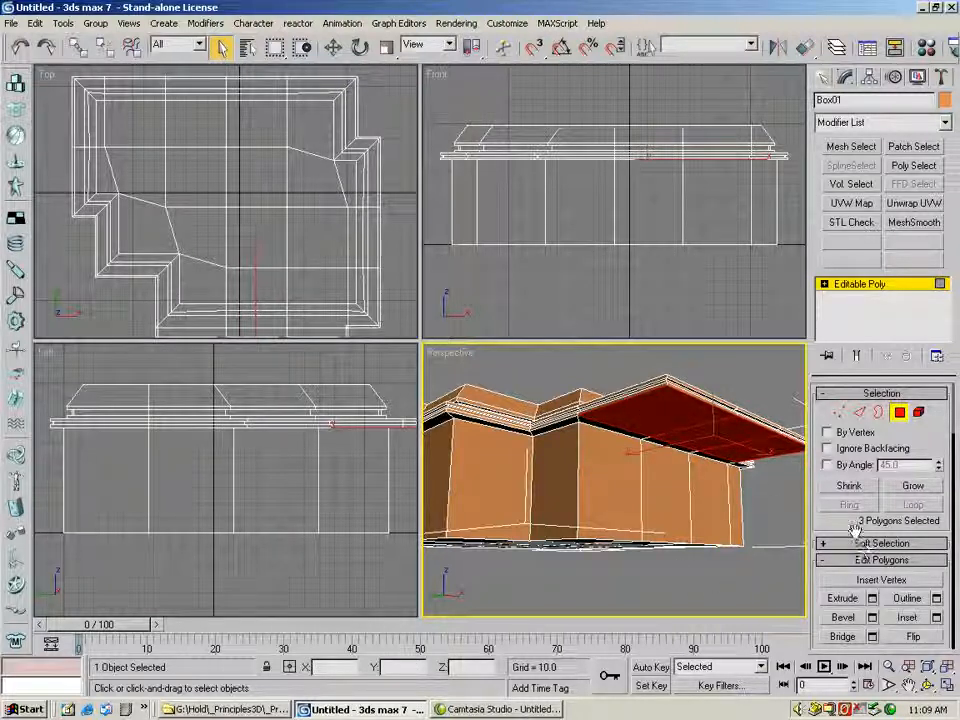
Open the bevel settings for the canopy underside polygons and set the height to 0
left_click_drag(848, 518, 848, 461)
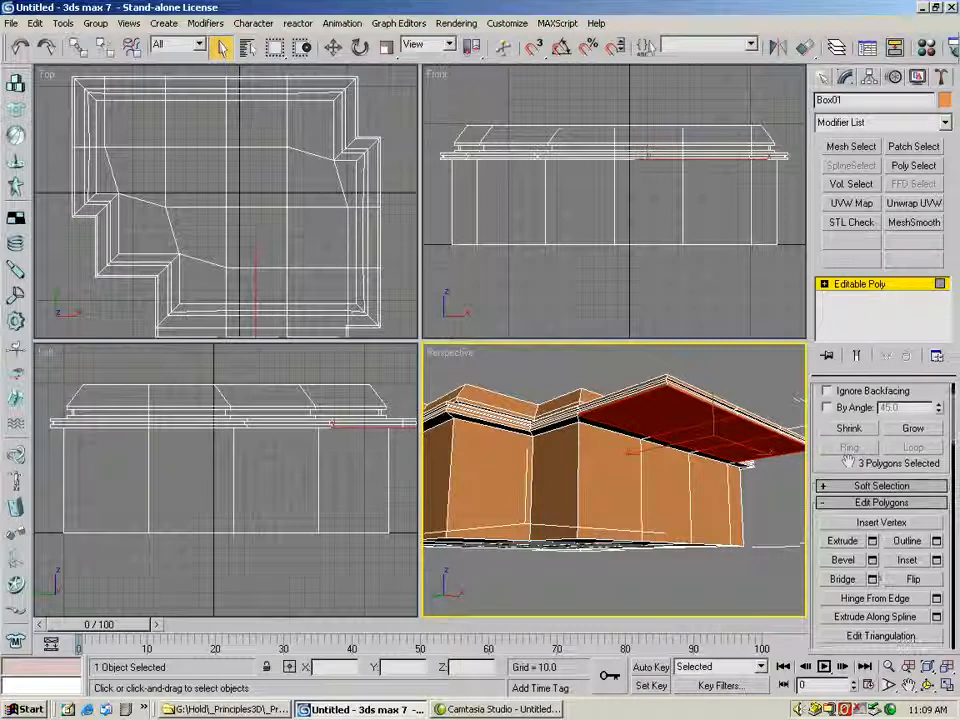
left_click(872, 560)
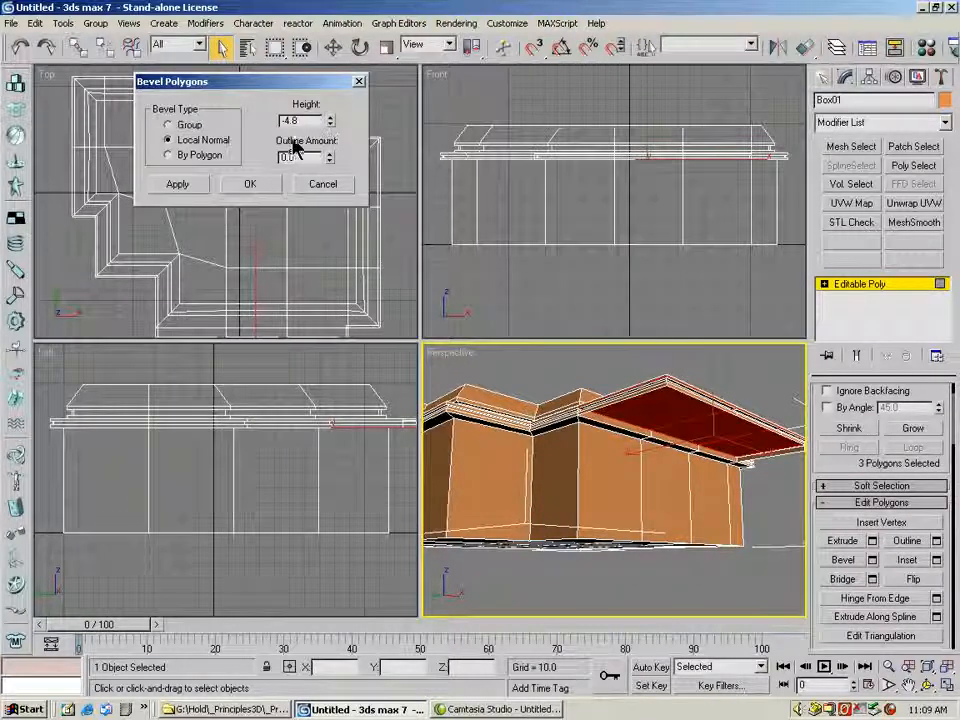
left_click_drag(300, 122, 258, 127)
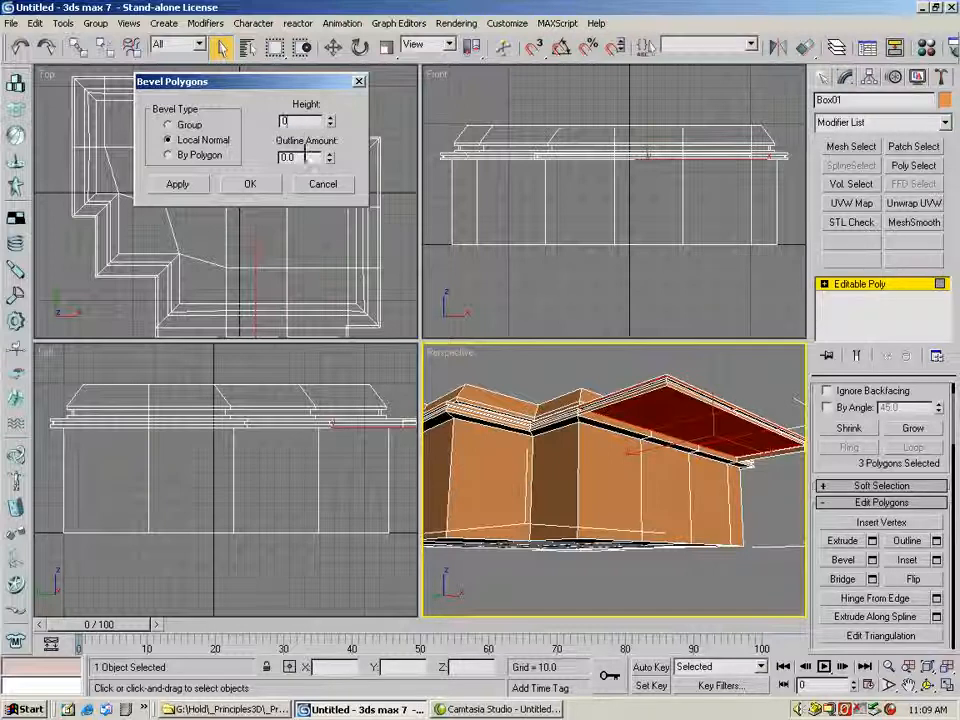
type("0")
key("Return")
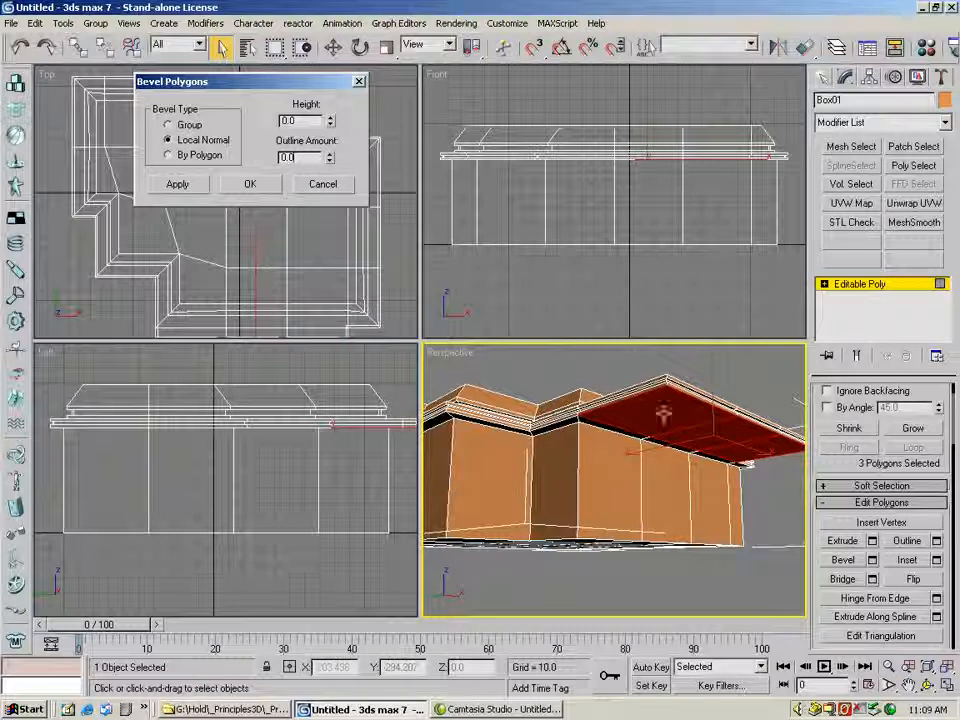
left_click_drag(330, 120, 748, 465)
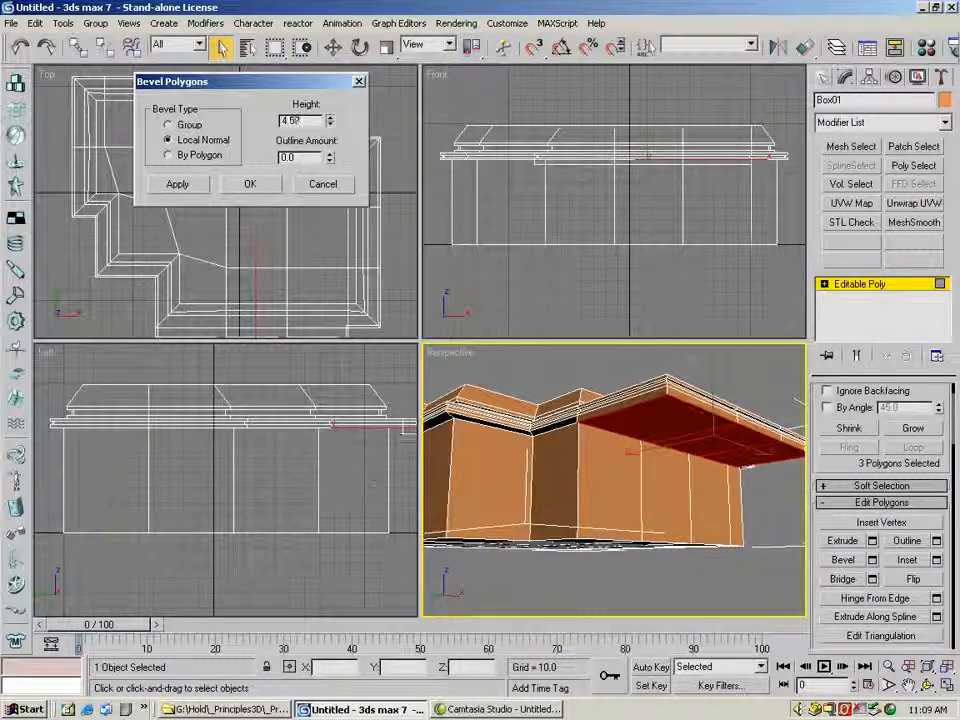
left_click_drag(298, 119, 304, 122)
type("0")
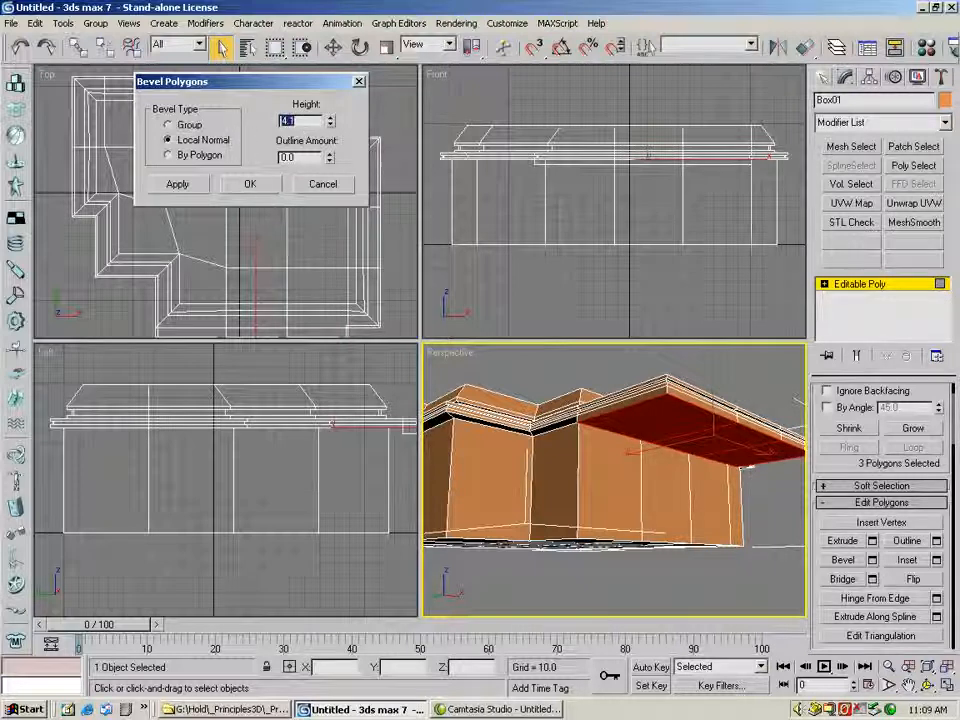
Inset each canopy underside polygon individually with a By Polygon bevel of height 0 and outline amount -23.105
left_click(168, 156)
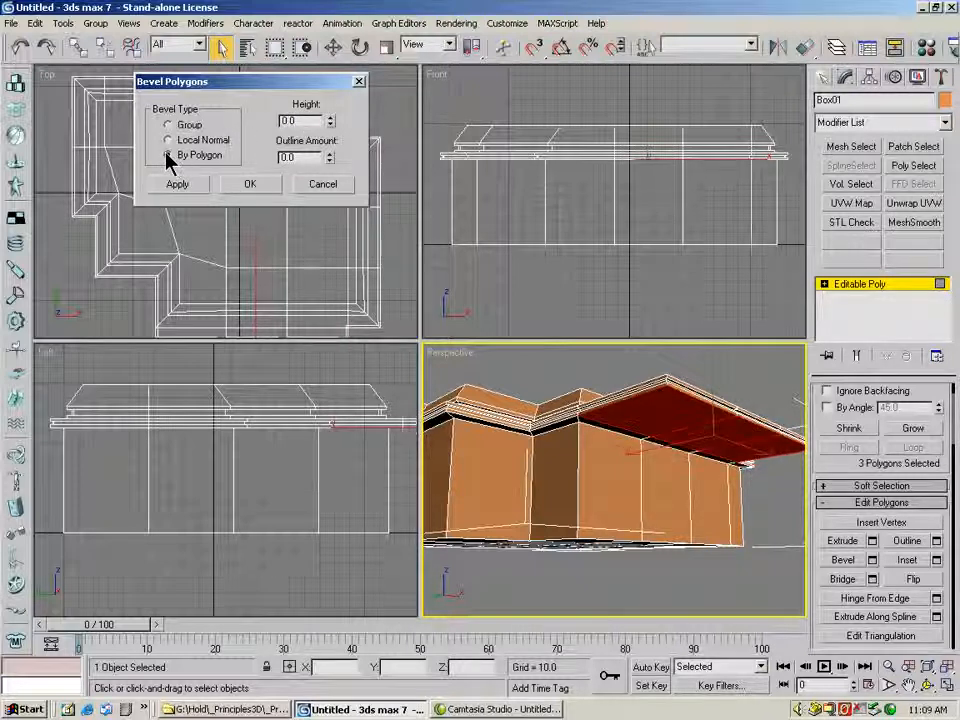
left_click_drag(331, 163, 450, 28)
left_click_drag(472, 283, 415, 330)
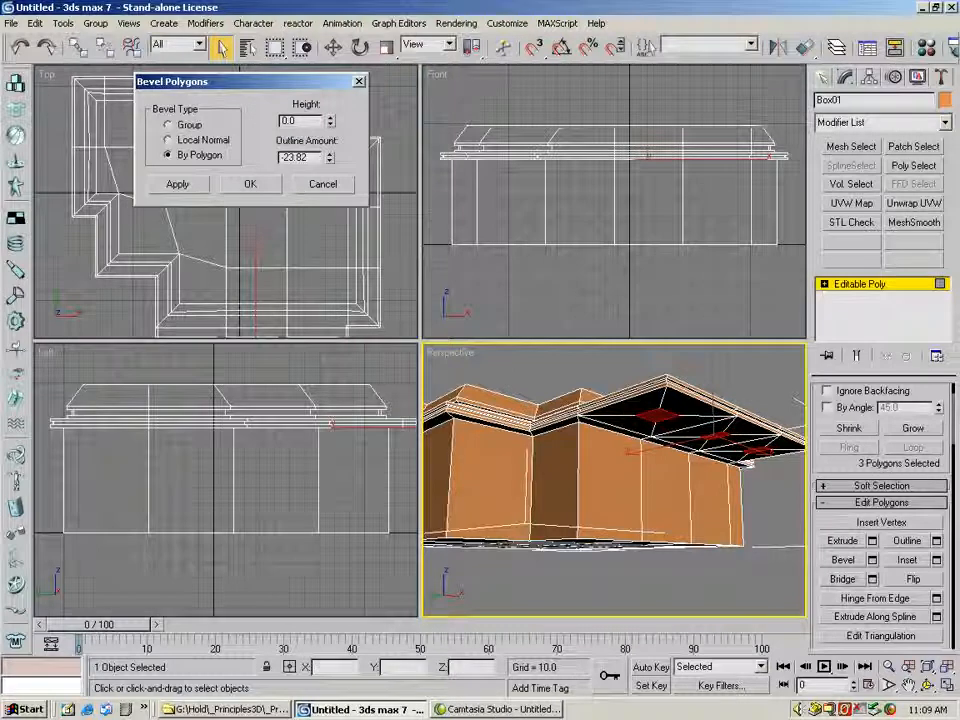
mouse_move(330, 160)
left_mouse_down()
mouse_move(328, 184)
mouse_move(338, 146)
mouse_move(332, 152)
left_mouse_up()
key("ctrl+r")
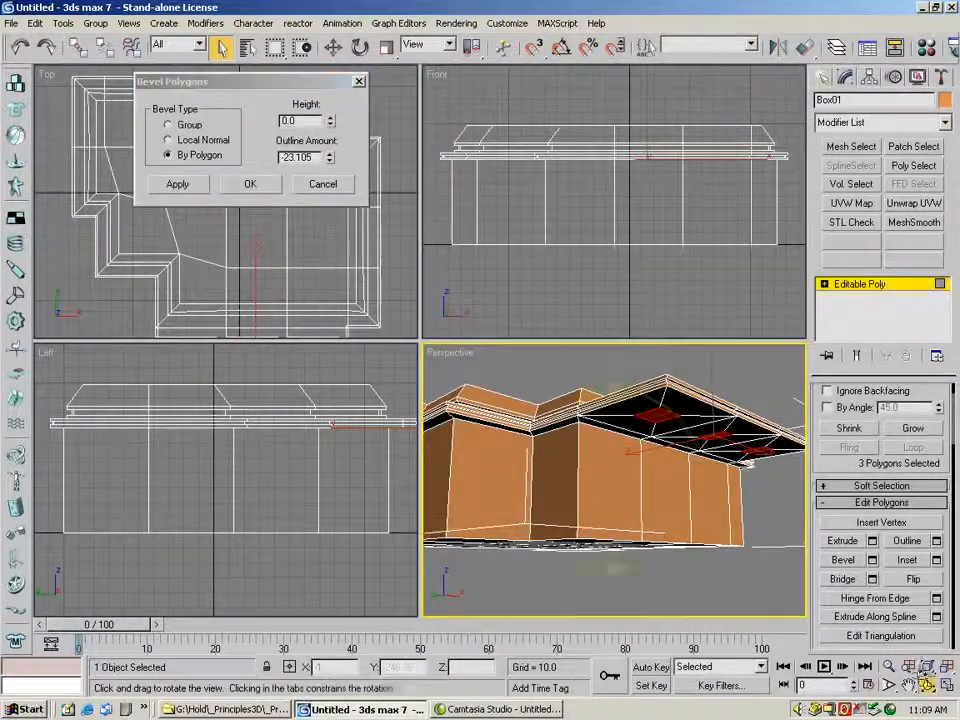
left_click_drag(695, 494, 673, 446)
middle_click_drag(673, 446, 628, 481)
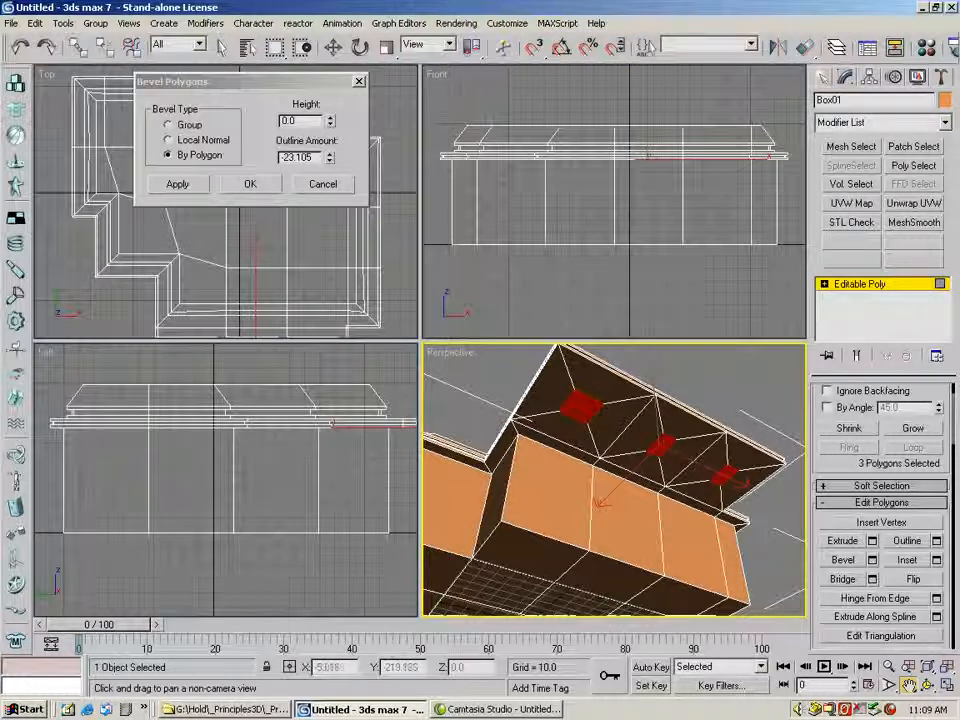
left_click(168, 140)
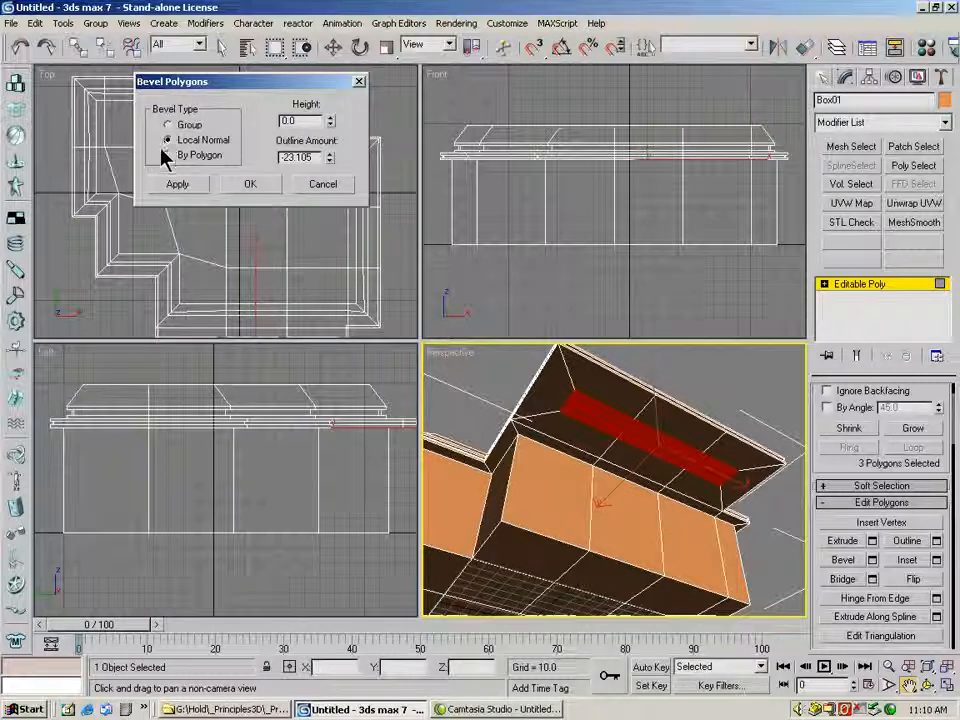
left_click(168, 156)
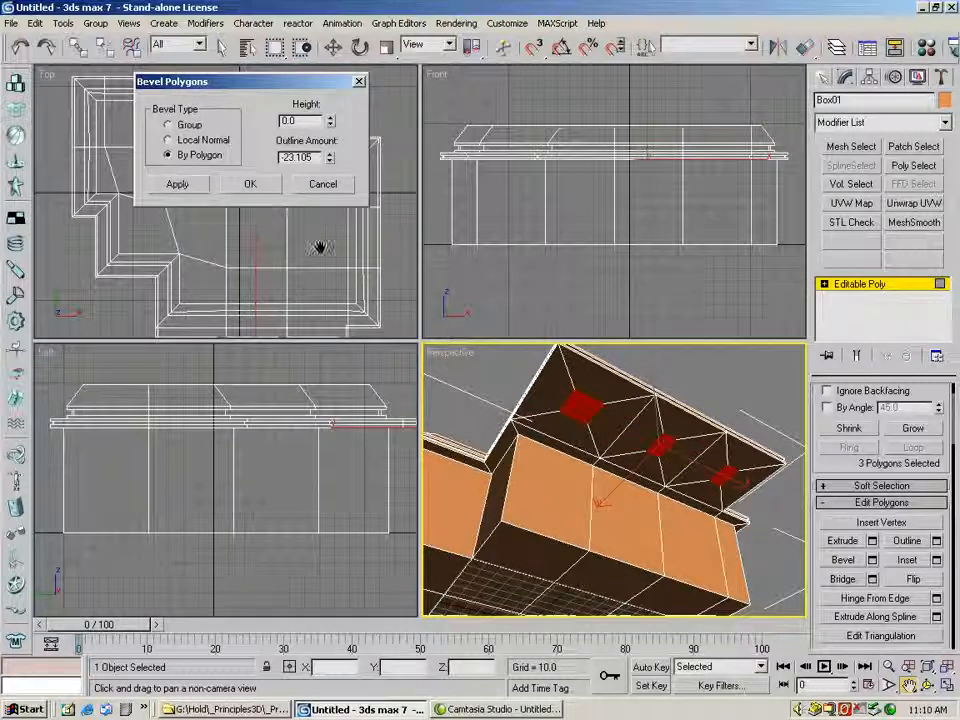
left_click(182, 185)
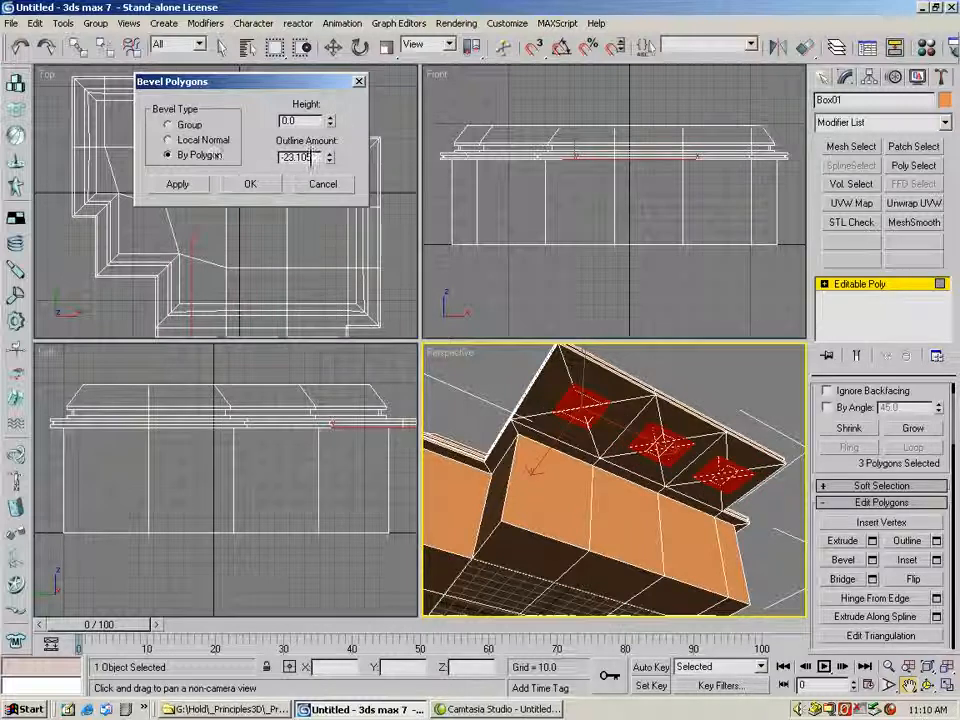
Bevel the three small inset polygons downward by 3.501 with outline amount 0 to start the column capitals
type("0")
left_click_drag(330, 121, 293, 290)
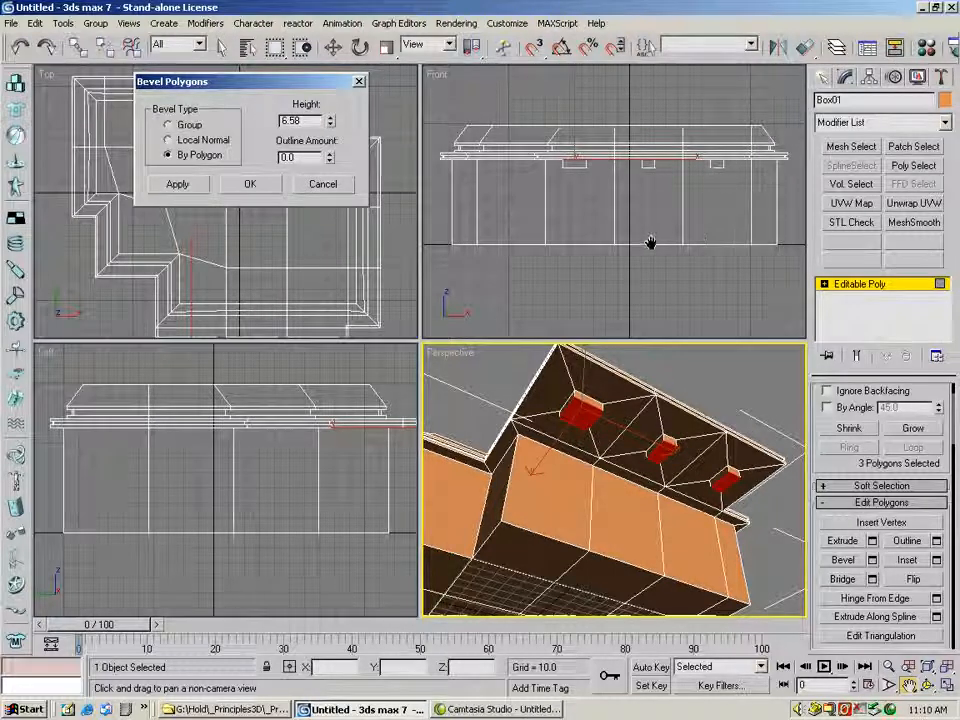
left_click_drag(330, 117, 283, 66)
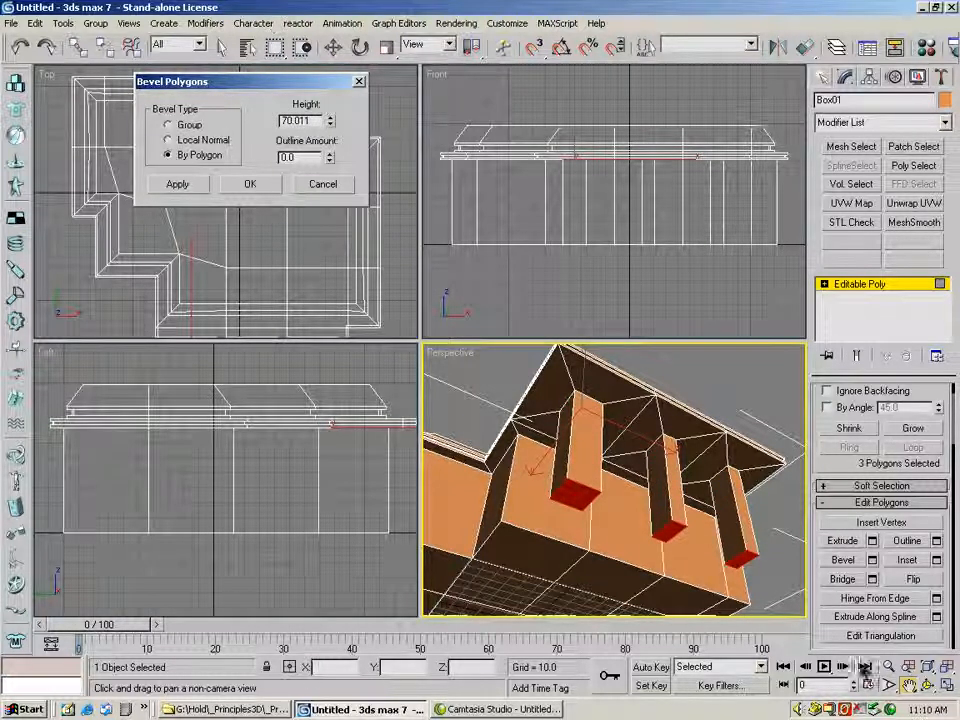
key("ctrl+r")
left_click_drag(574, 474, 600, 476)
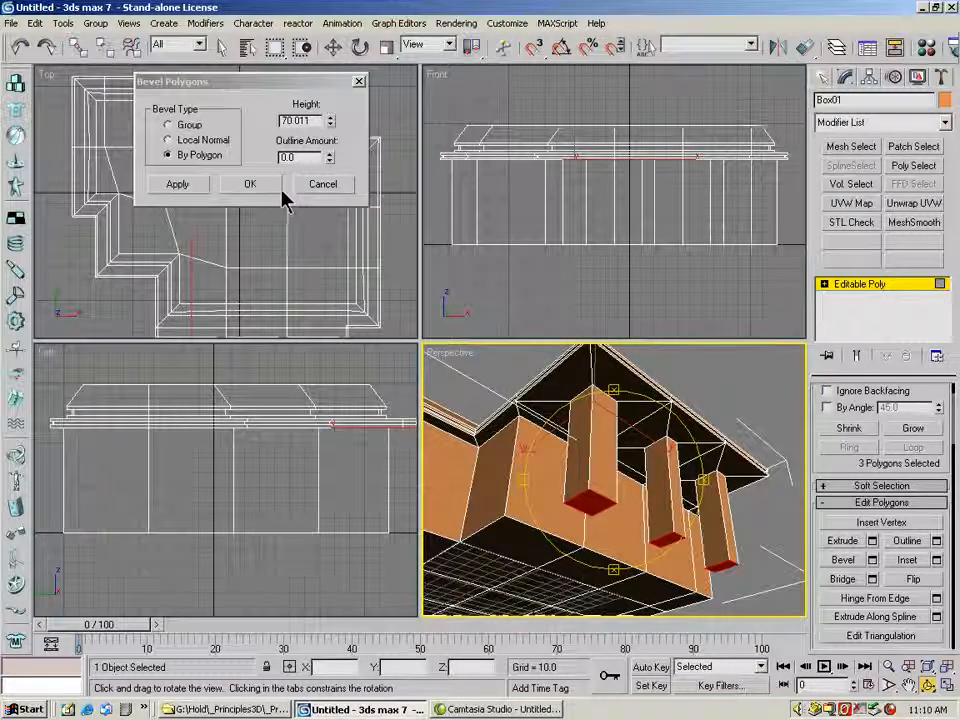
left_click_drag(331, 121, 355, 205)
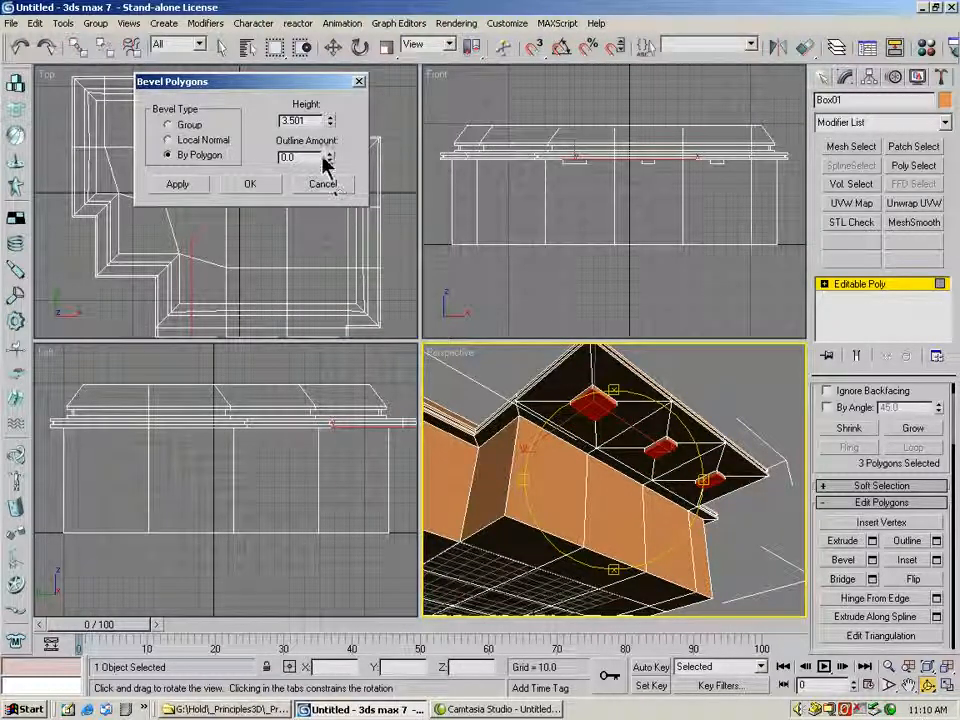
left_click(180, 187)
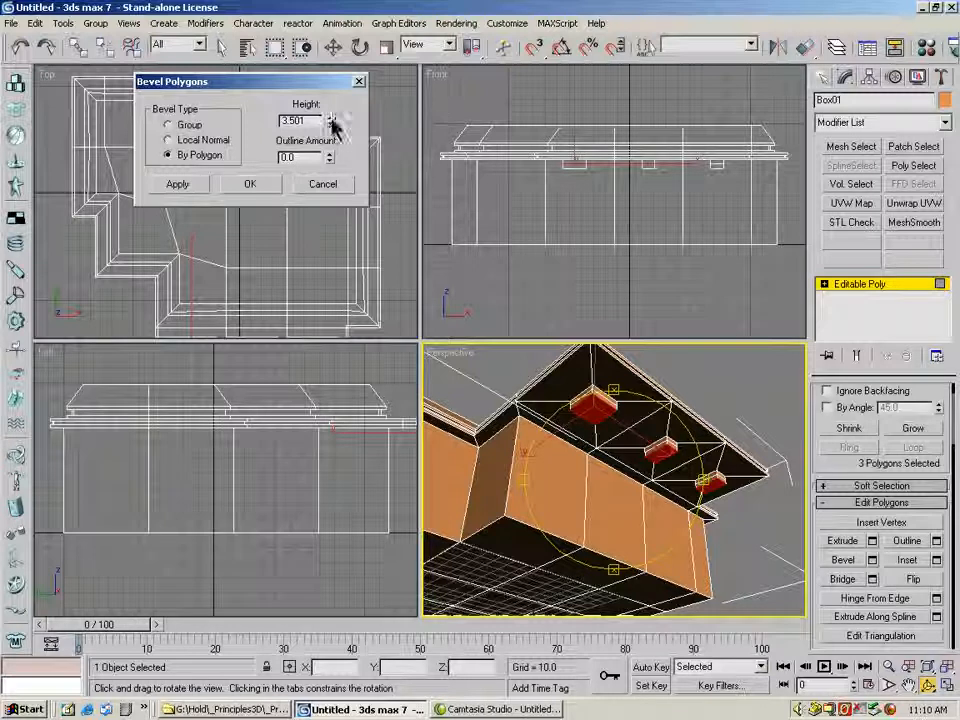
Taper the underside of the three column capitals with a By Polygon bevel of height 2.24 and outline amount -2.73
left_click_drag(330, 127, 327, 112)
left_click_drag(354, 336, 358, 191)
left_click(177, 184)
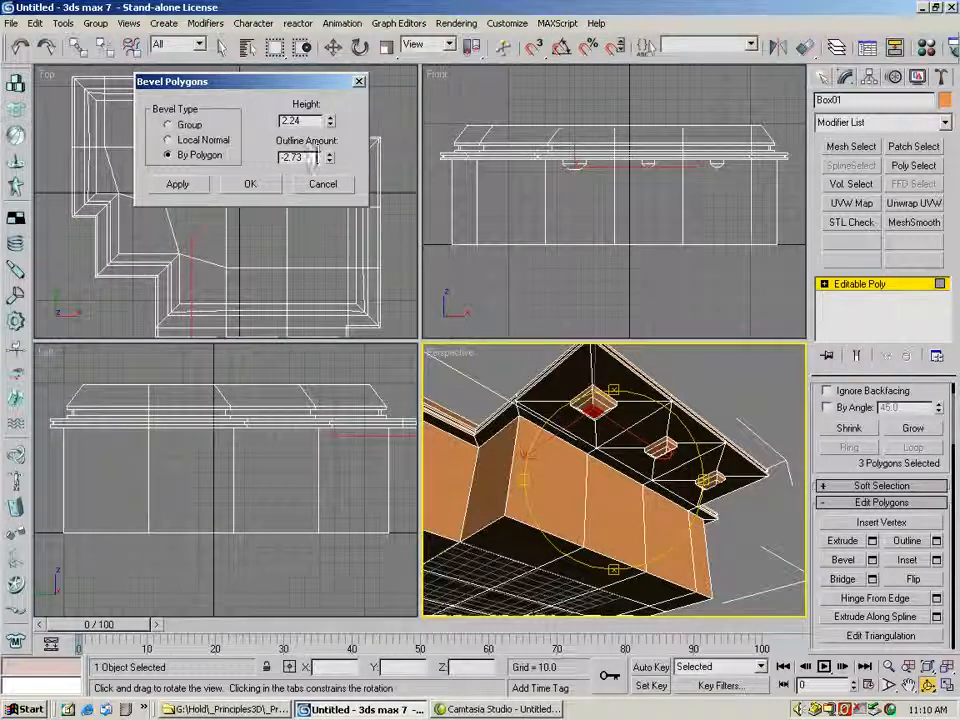
Extend the three column shafts downward with a By Polygon bevel of height 56.852 and outline amount 0
left_click_drag(313, 157, 266, 162)
type("0")
left_click(315, 121)
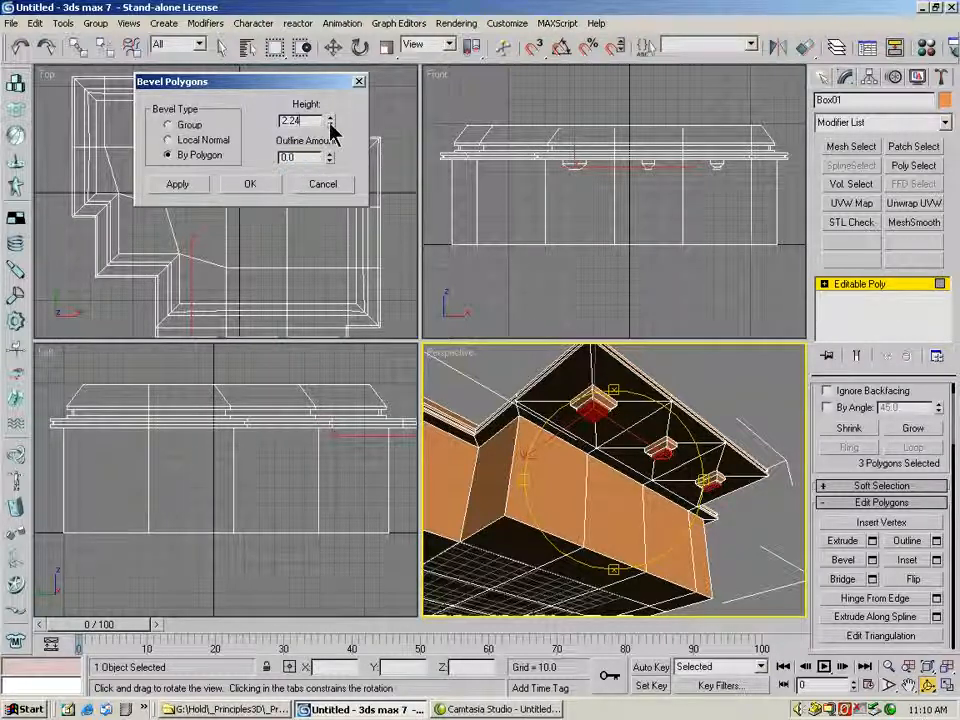
left_click_drag(333, 121, 333, 95)
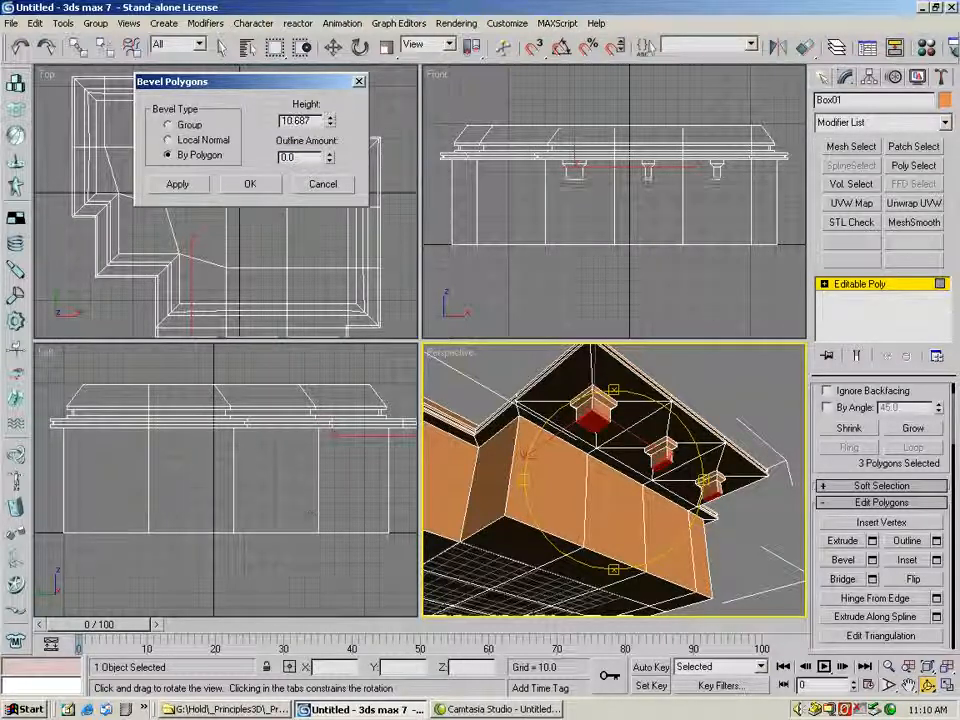
left_click_drag(330, 120, 298, 467)
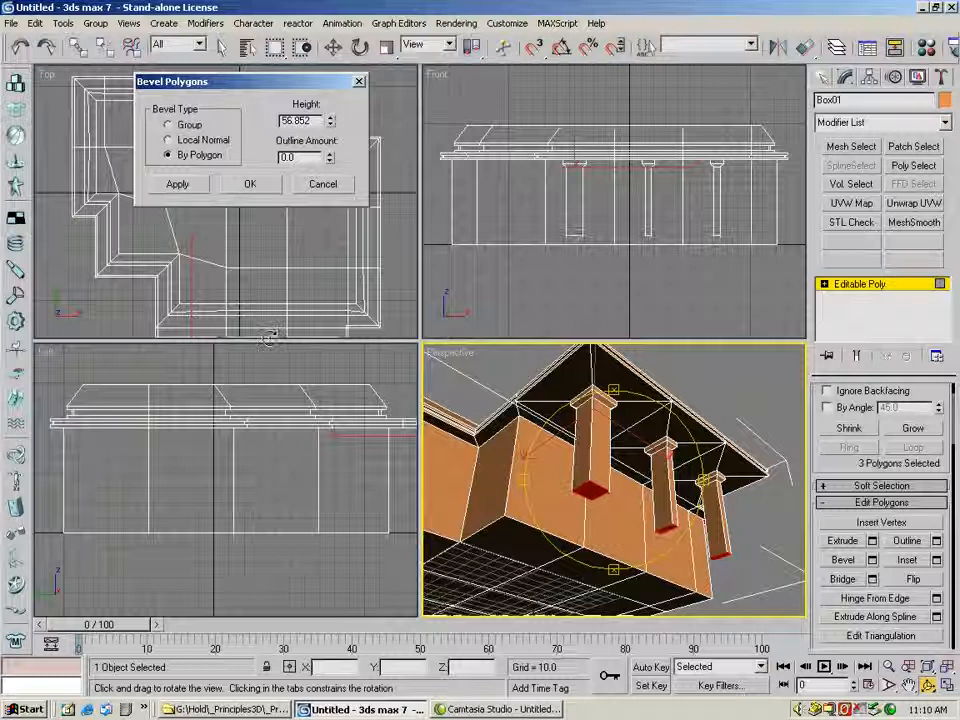
left_click(185, 188)
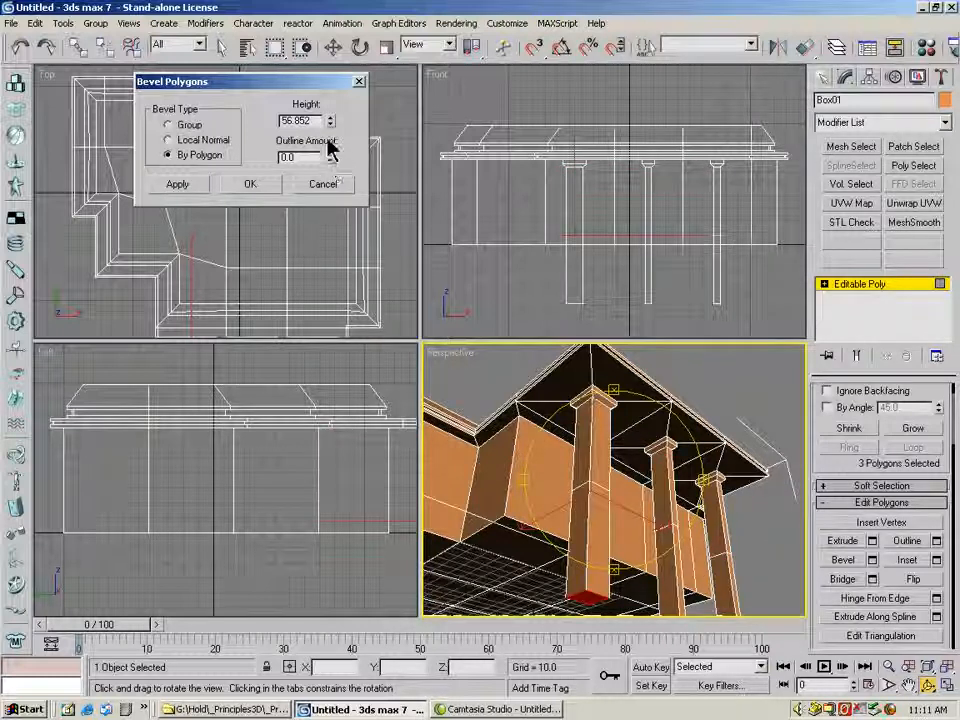
Widen the bottoms of the three column shafts with a By Polygon bevel of height 0 and outline amount 2.81
left_click_drag(317, 121, 198, 135)
type("0")
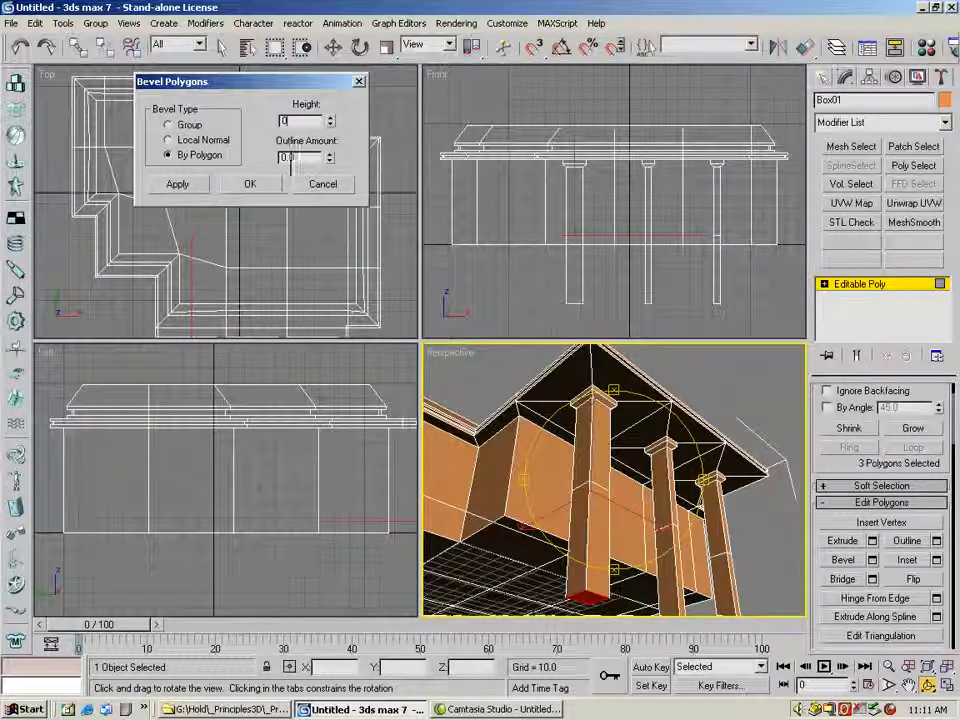
key("Return")
left_click_drag(330, 159, 243, 640)
left_click(179, 184)
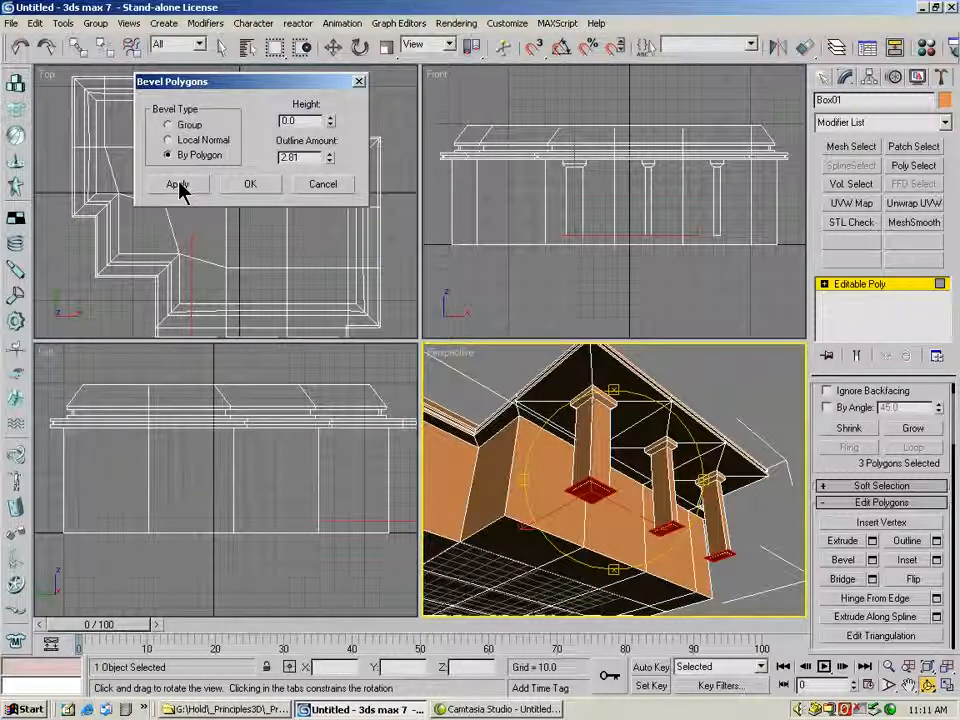
Extend the widened column bottoms into base blocks with a By Polygon bevel of height 5.512 and outline amount 0
left_click_drag(330, 107, 318, 666)
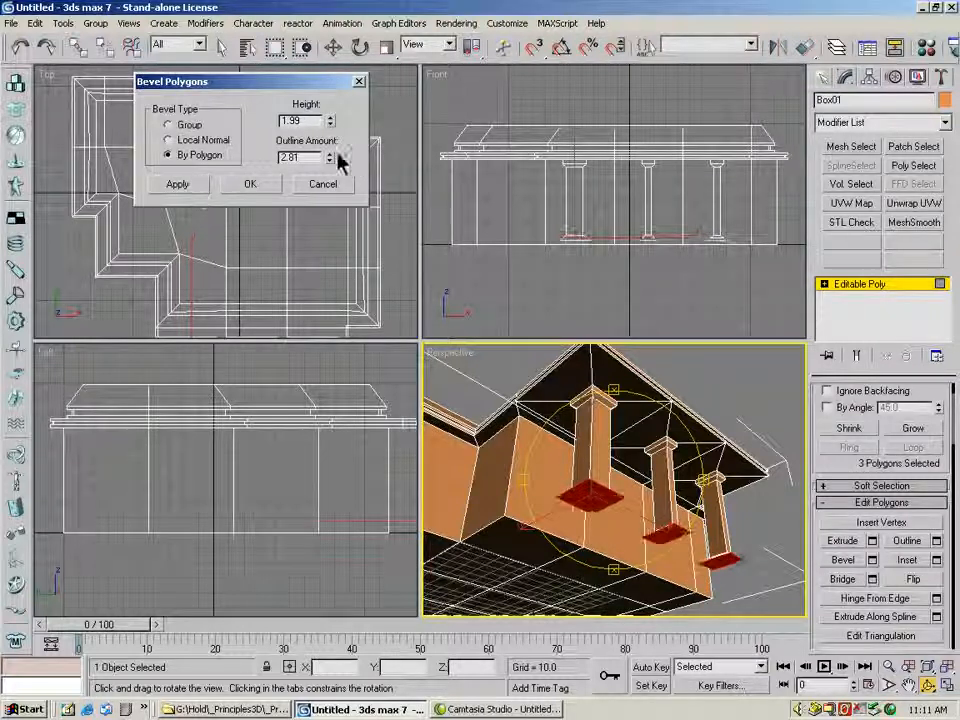
left_click(307, 157)
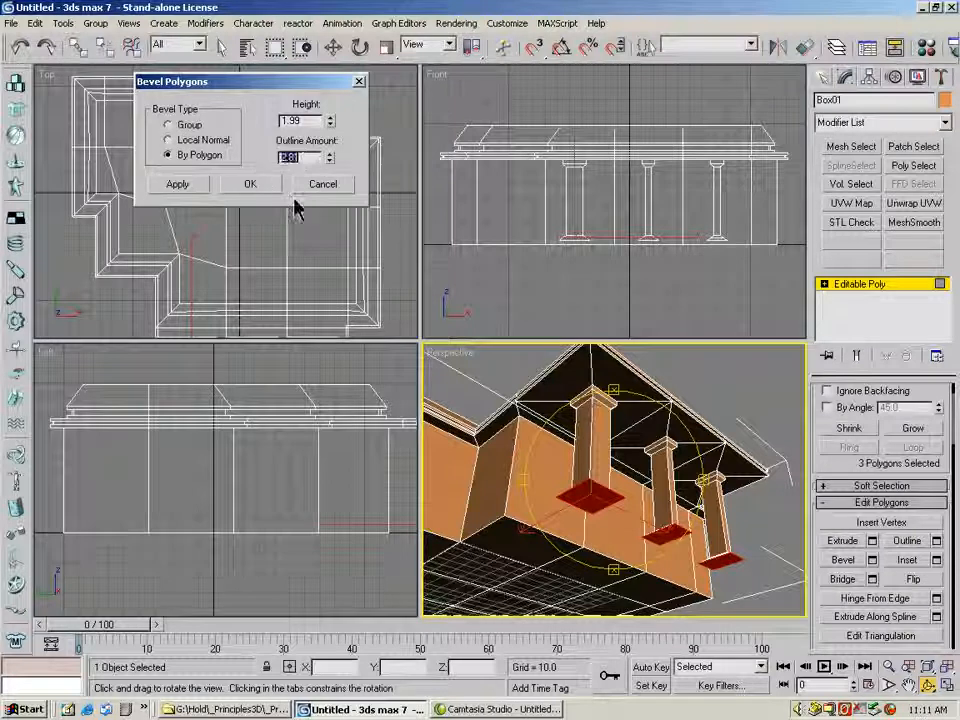
type("0")
left_click_drag(331, 121, 322, 5)
left_click_drag(243, 8, 324, 677)
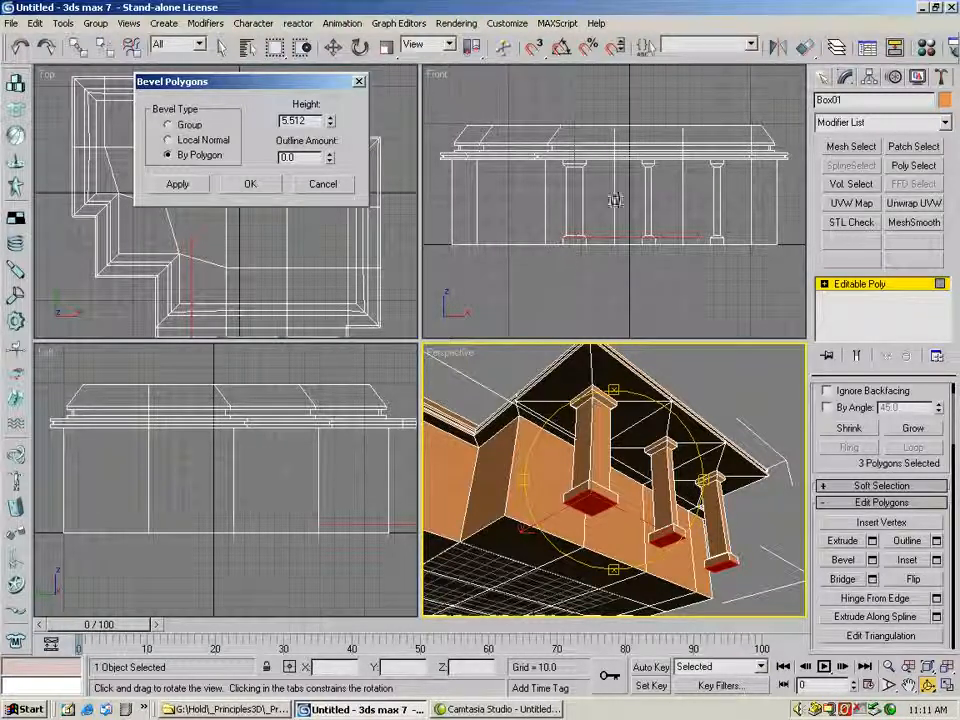
left_click(247, 185)
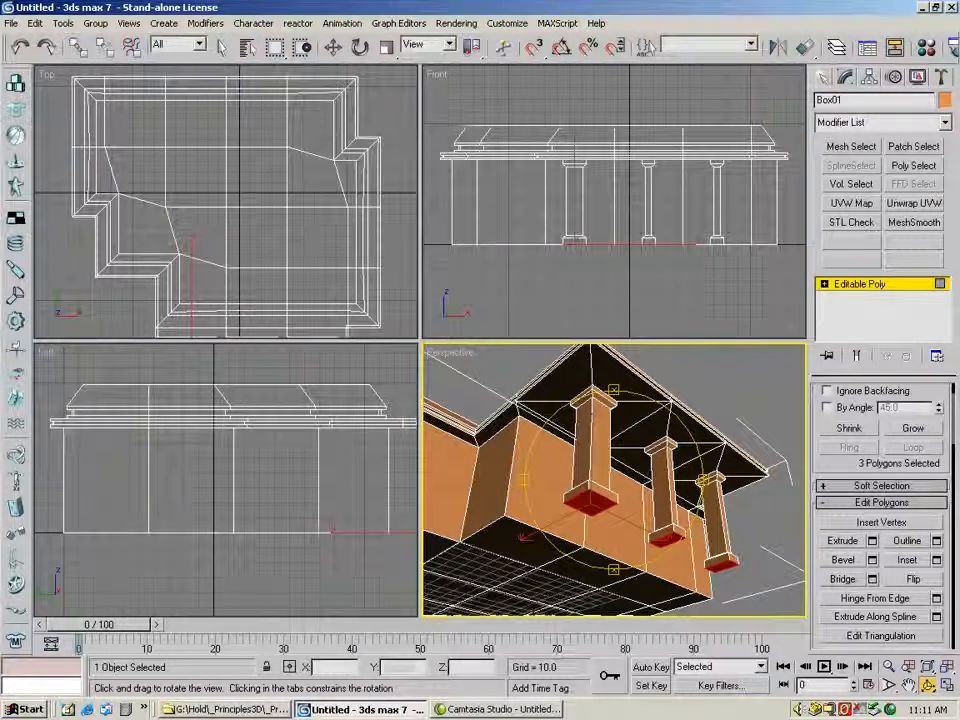
Narrow the widest column by moving the 12 vertices on its inner side along X to about -45.562
left_click_drag(660, 521, 658, 442)
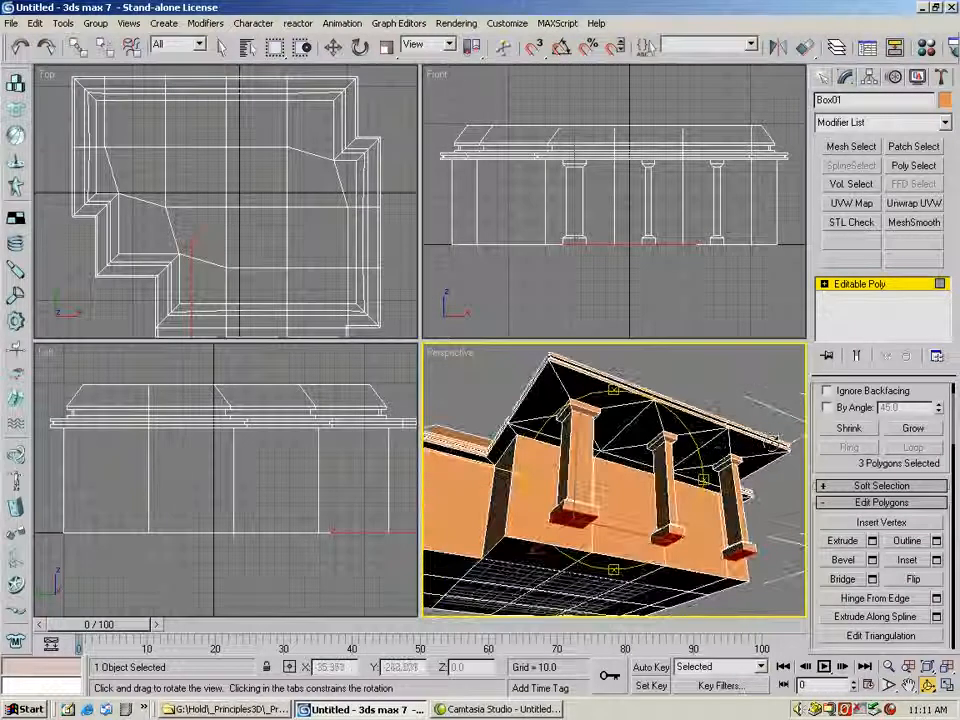
scroll(831, 470, "up", 2)
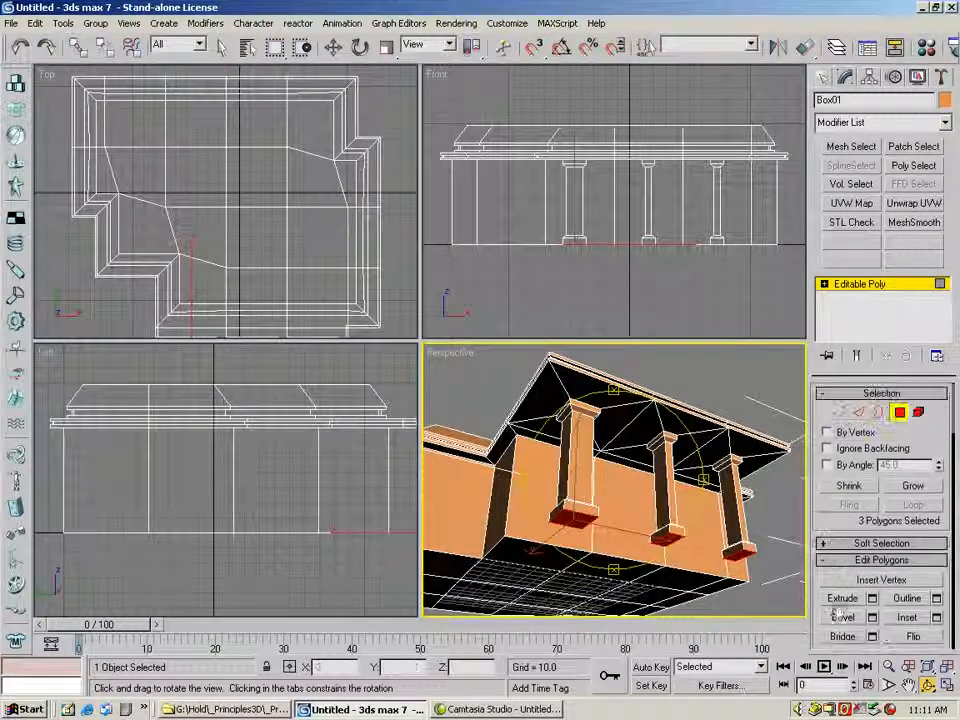
left_click(839, 413)
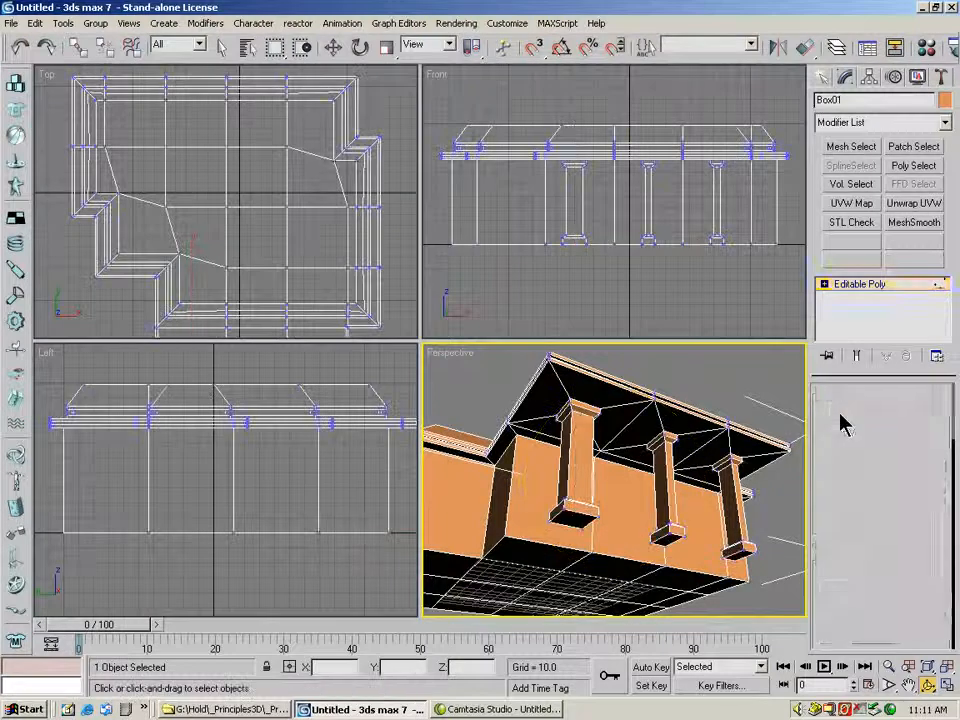
left_click(591, 180)
left_click_drag(583, 166, 596, 180)
left_click_drag(577, 231, 593, 254, "ctrl")
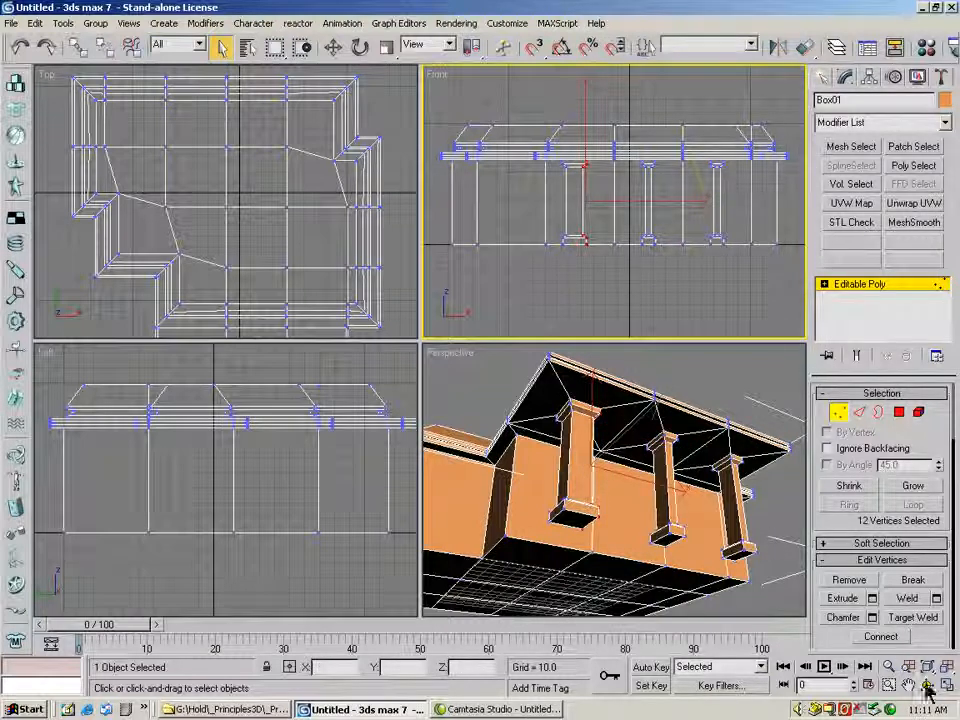
key("ctrl+r")
left_click_drag(690, 515, 305, 498)
left_click(333, 48)
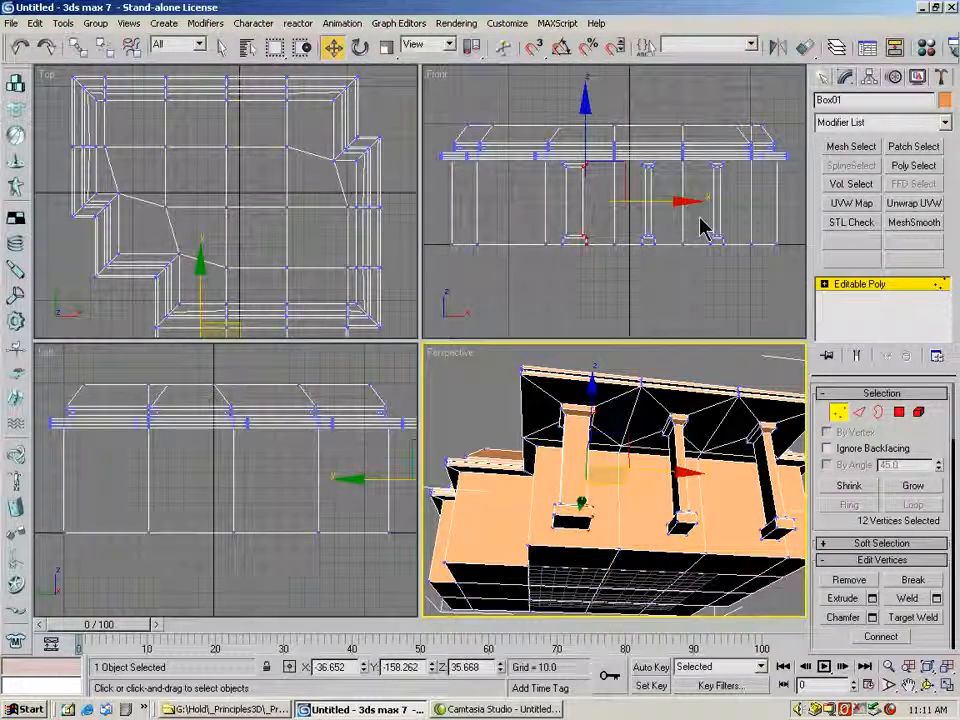
left_click_drag(688, 207, 668, 202)
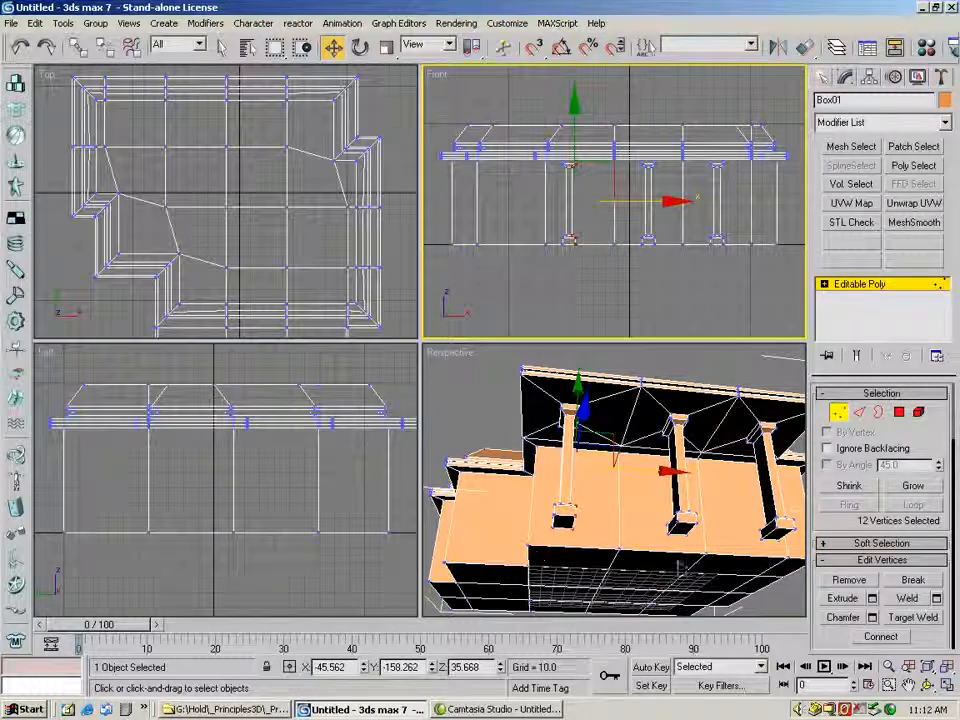
Slim all three columns by moving their 36 outer-side vertices toward the building along Y to about -158.842
left_click(930, 685)
left_click_drag(560, 428, 664, 478)
left_click(222, 47)
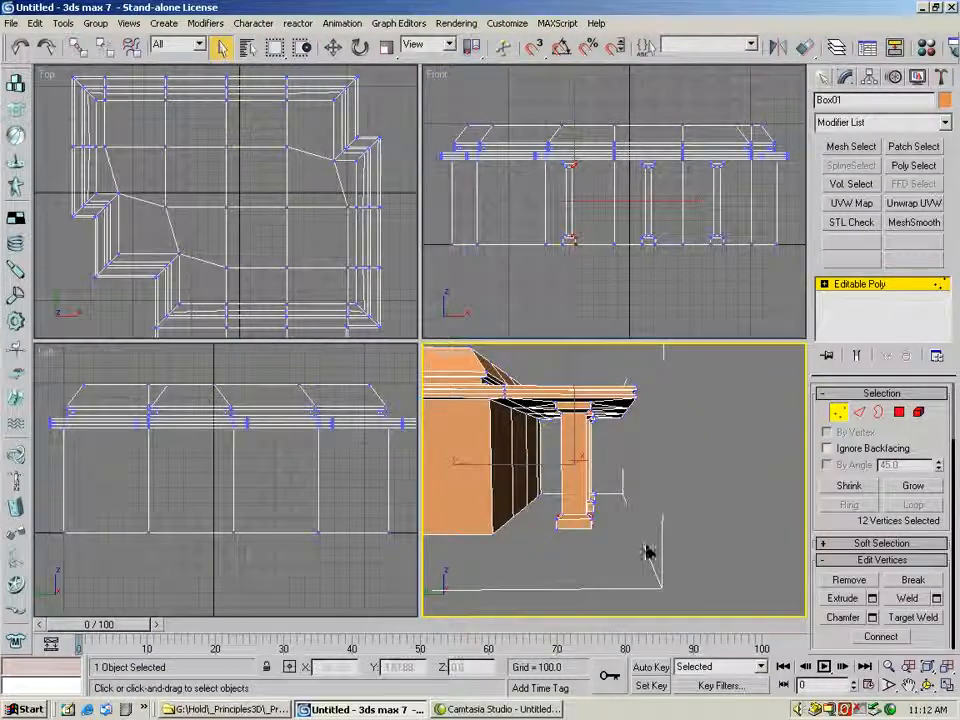
left_click_drag(604, 545, 579, 398)
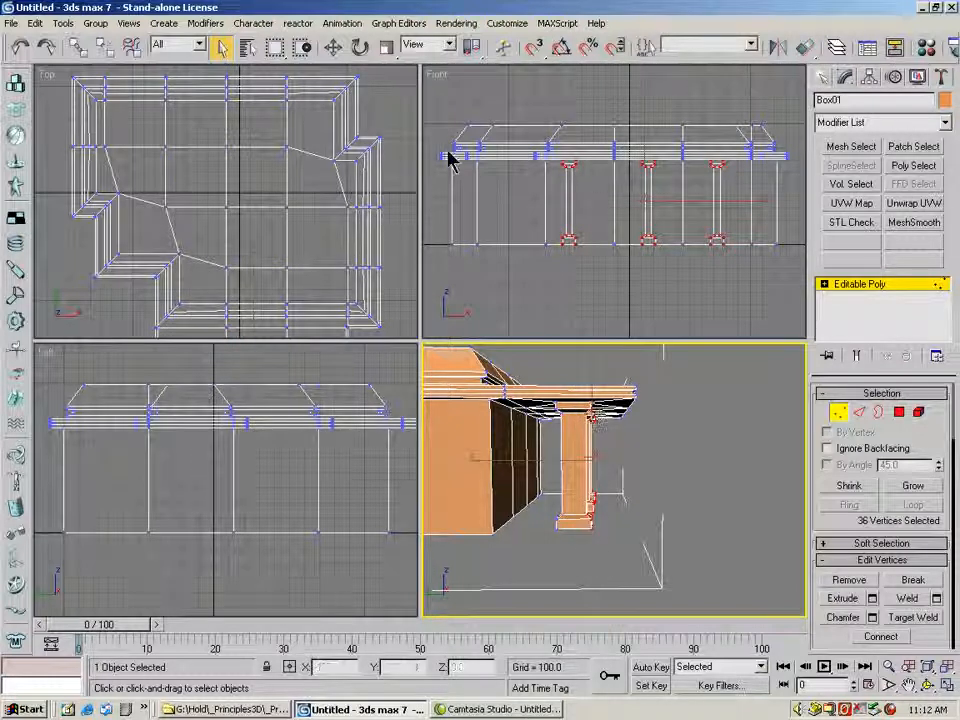
left_click(333, 48)
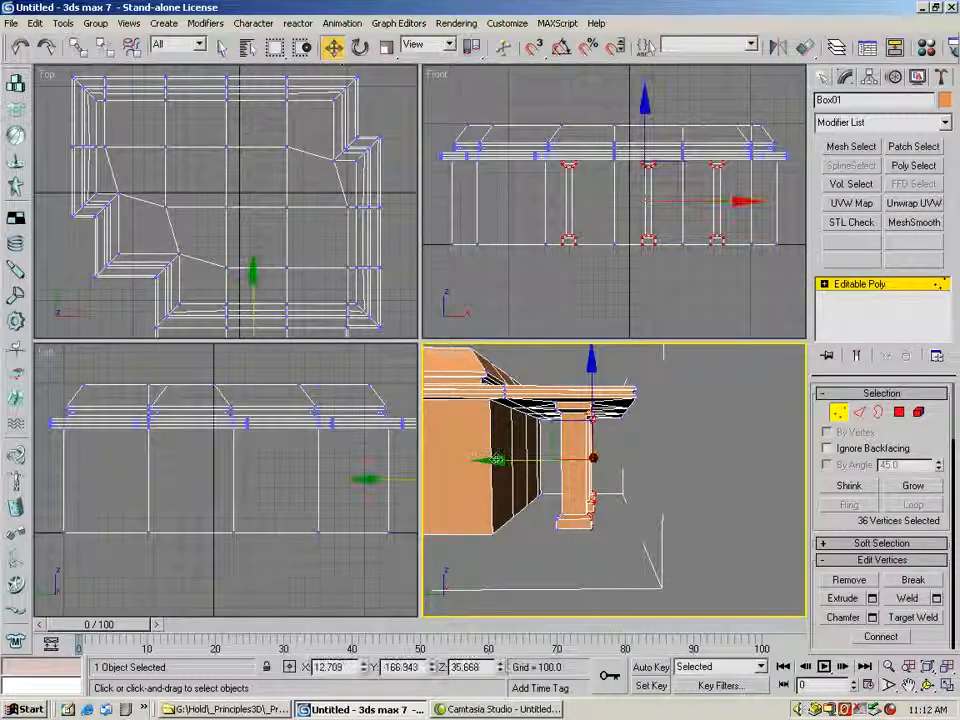
left_click_drag(497, 461, 476, 461)
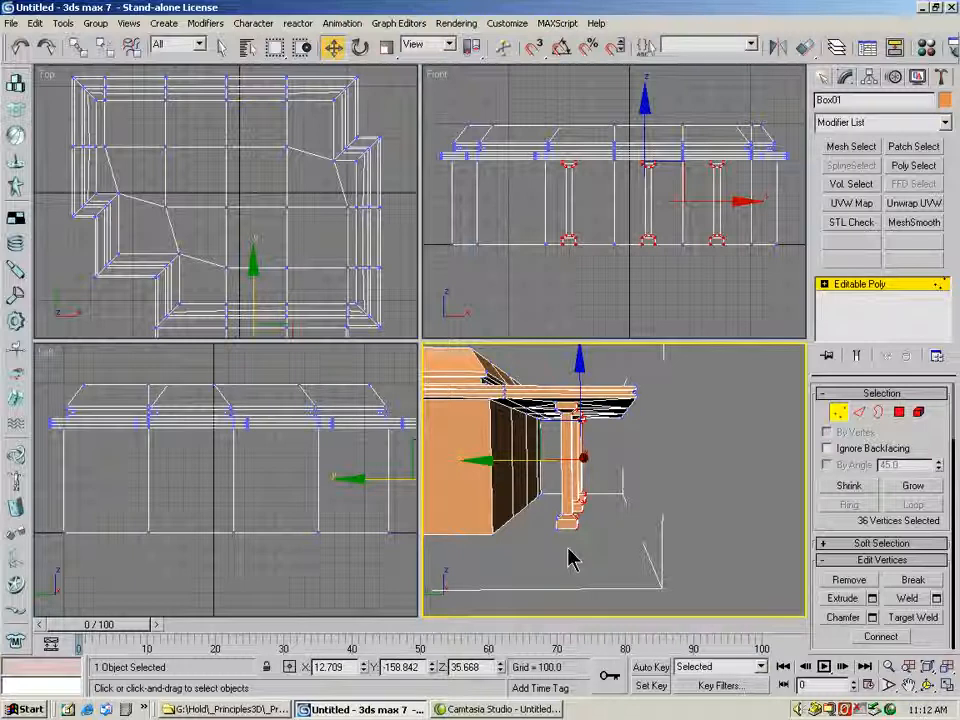
Select all 72 vertices of the three columns and move them toward the canopy's outer edge, to about Y -179.915
left_click_drag(608, 548, 540, 406)
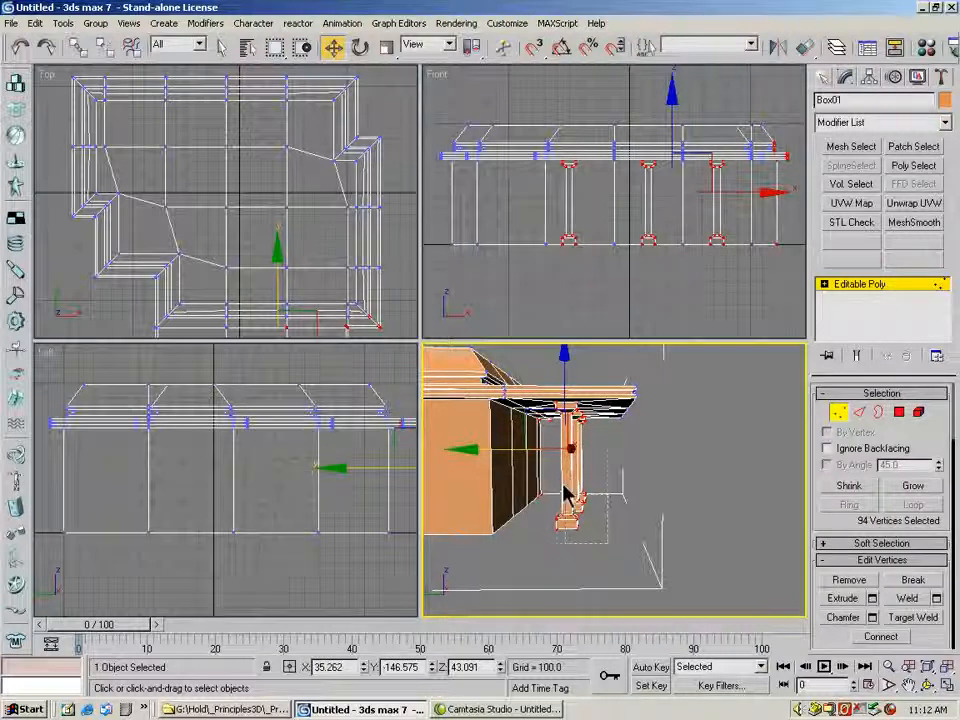
left_click_drag(335, 262, 432, 345, "alt")
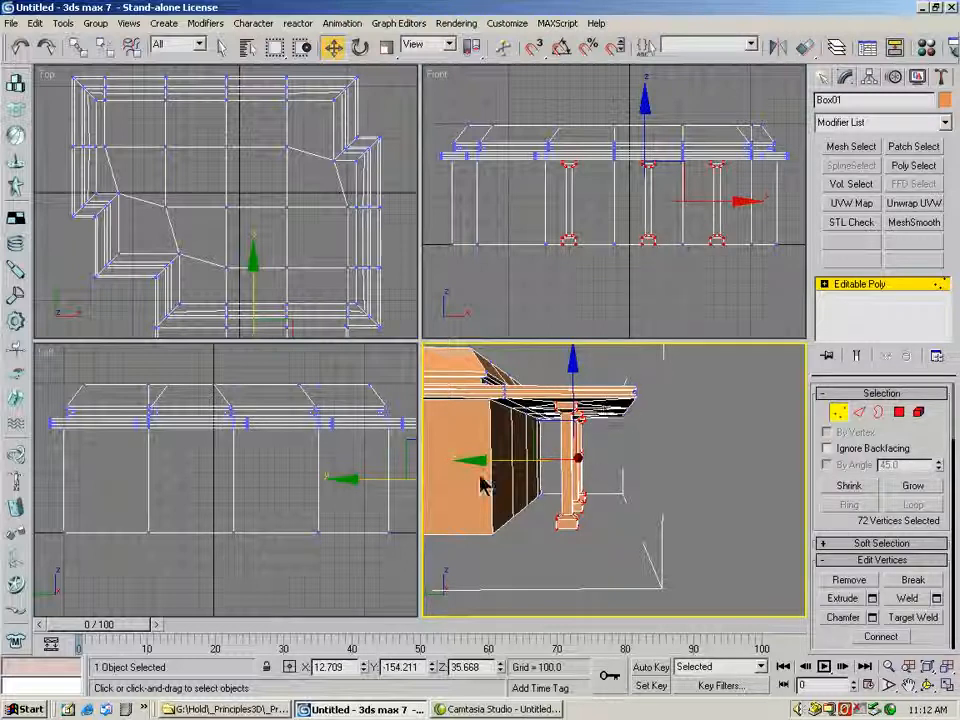
left_click_drag(481, 463, 512, 466)
left_click_drag(513, 465, 803, 545)
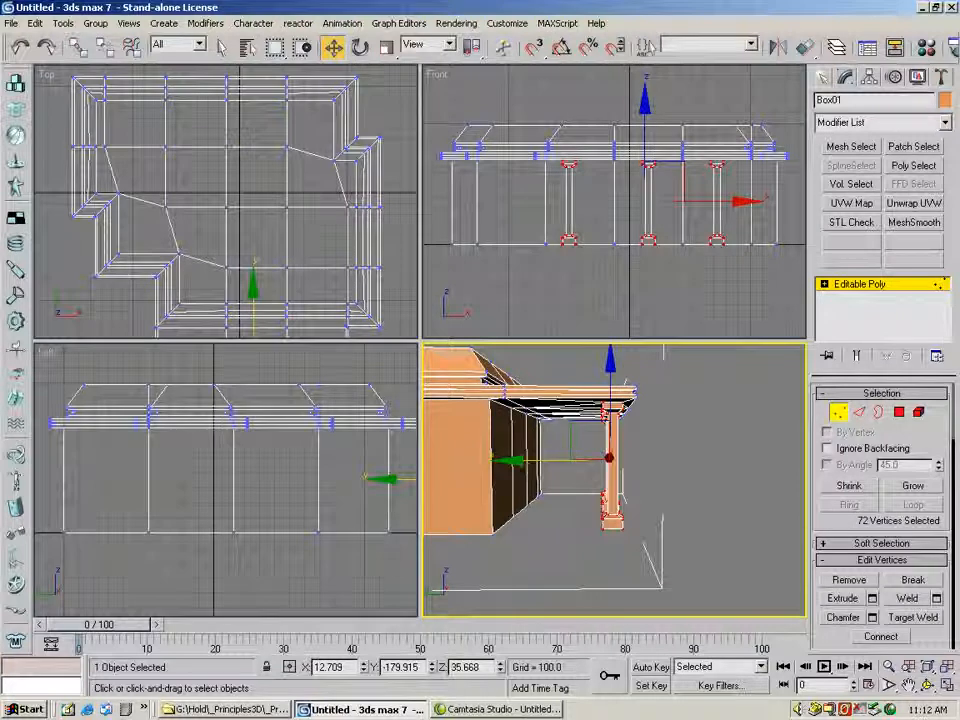
Switch to polygon editing and select the front wall polygon of the wing beside the canopy
left_click(928, 687)
left_click_drag(564, 490, 487, 428)
left_click_drag(515, 380, 508, 465)
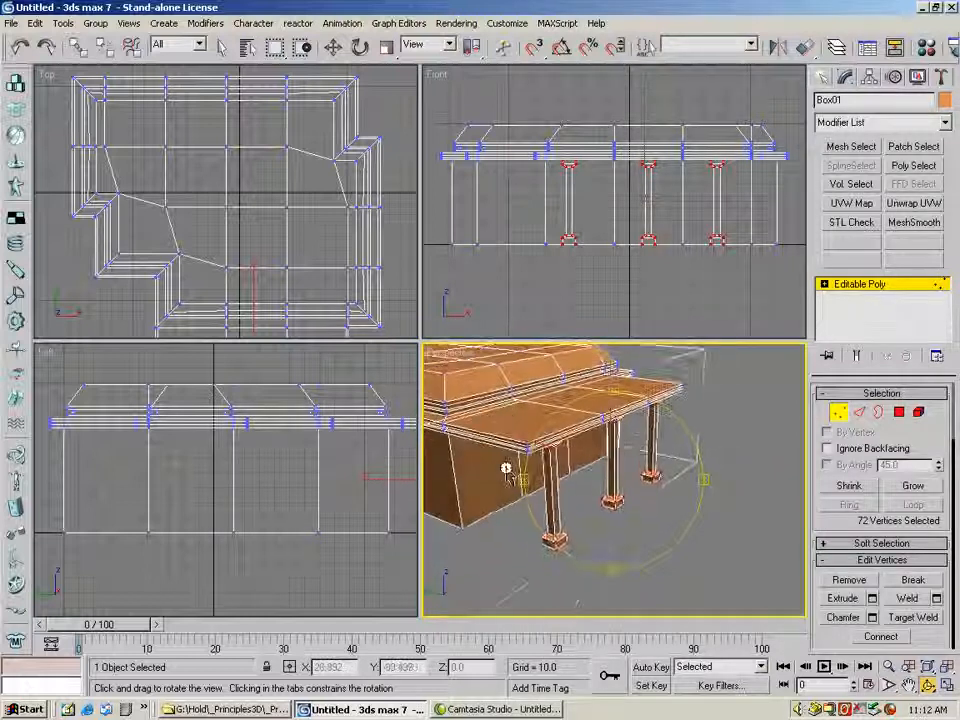
left_click(888, 666)
left_click(907, 685)
left_click_drag(602, 521, 622, 515)
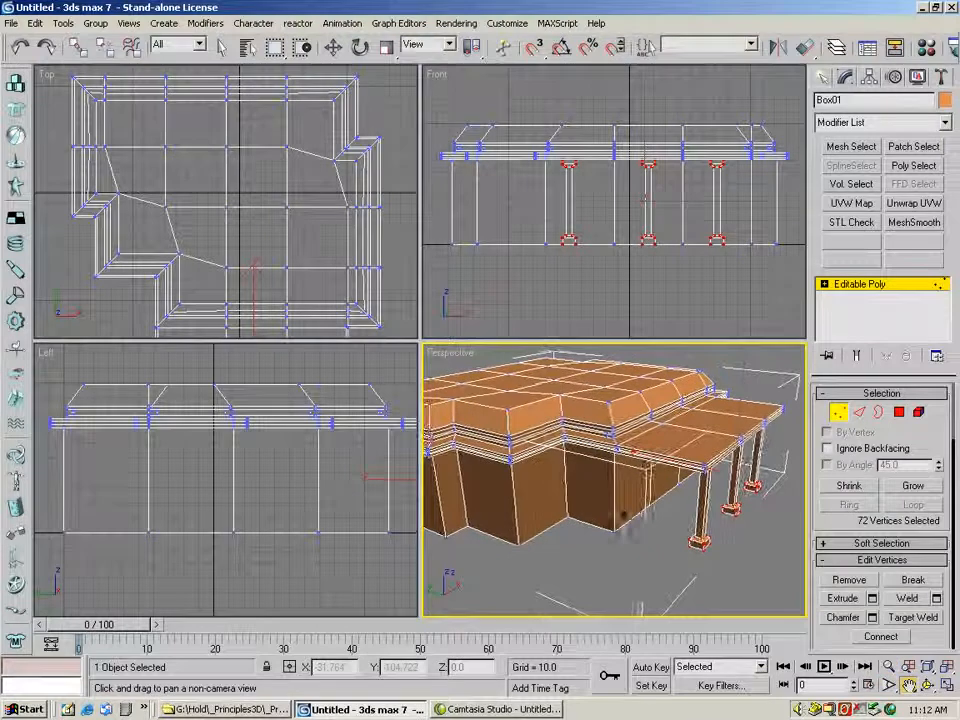
left_click(838, 413)
left_click(900, 413)
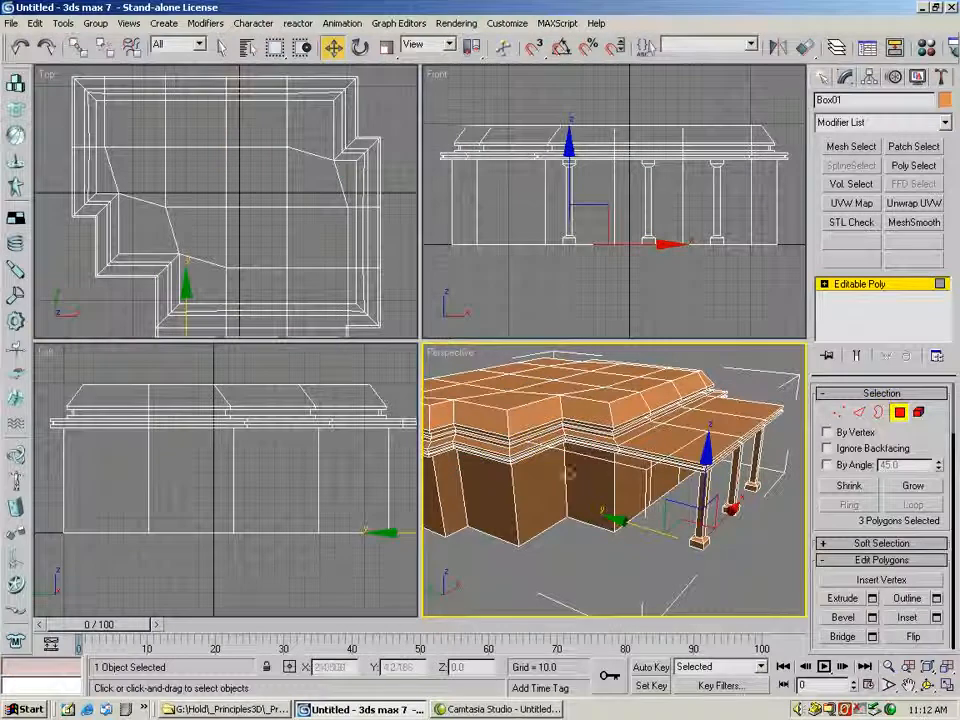
left_click(541, 477)
key("ctrl+r")
left_click_drag(560, 480, 602, 506)
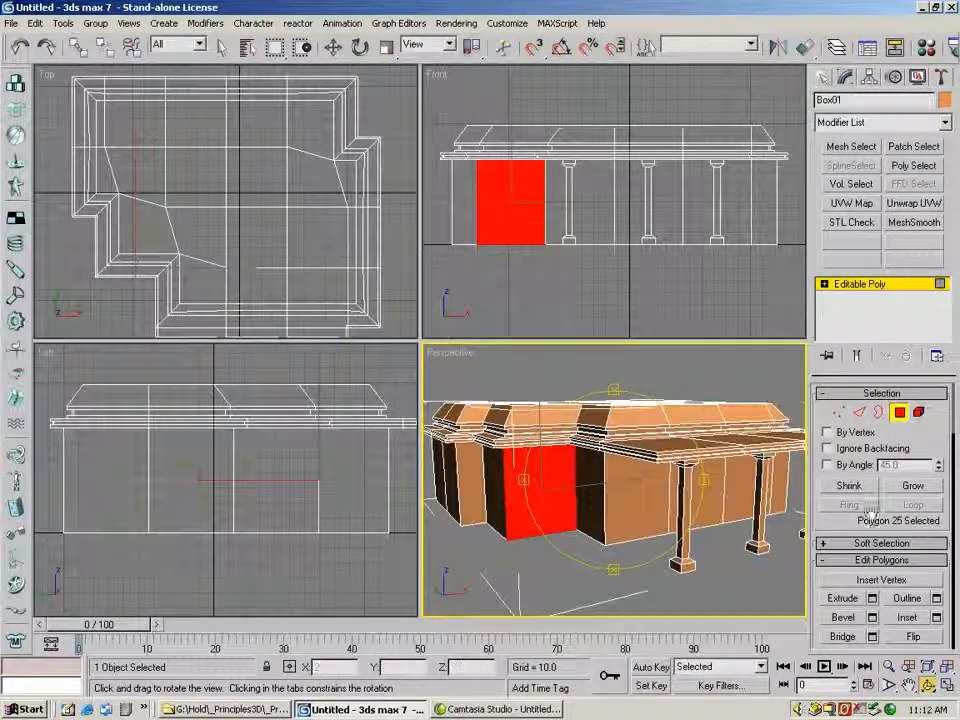
Inset the selected wall polygon with a Local Normal bevel of height 0 and outline amount -16.591 to outline a window
scroll(849, 504, "down", 3)
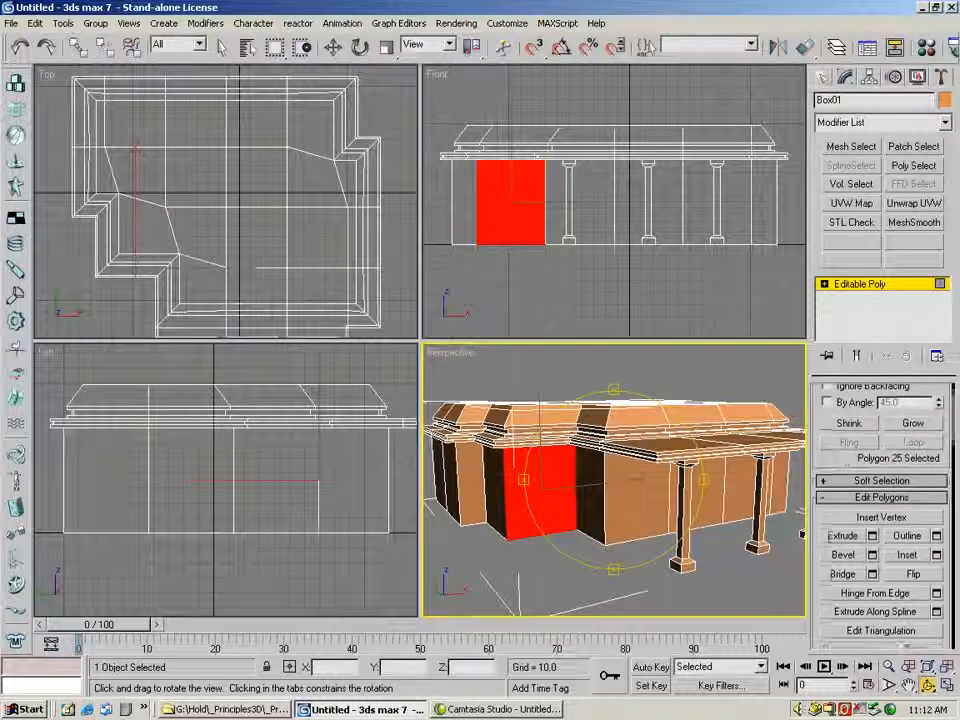
left_click(872, 555)
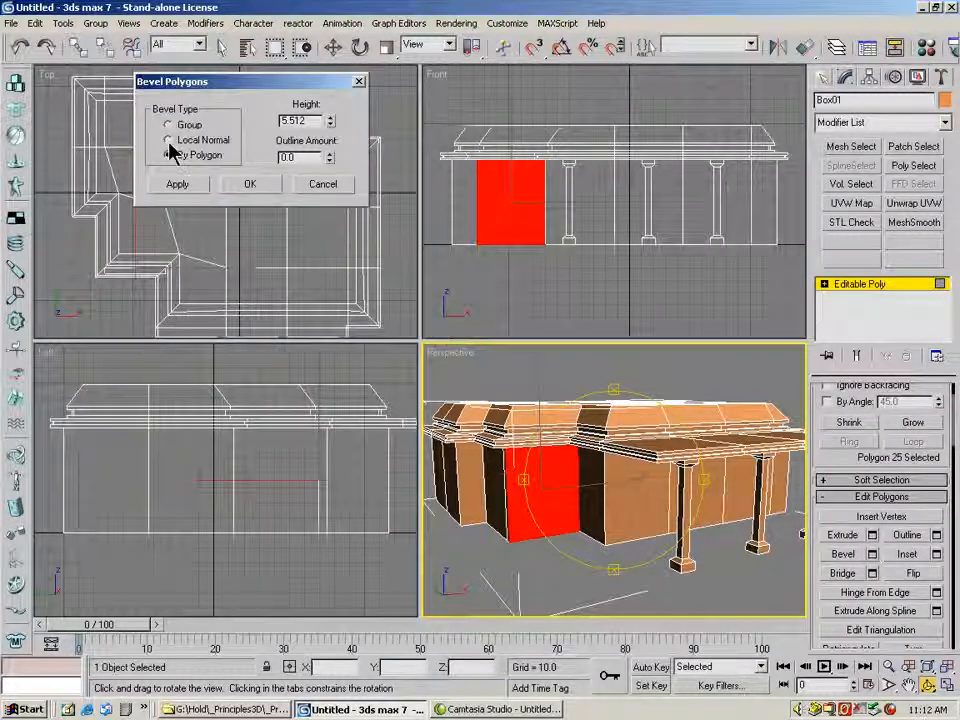
double_click(310, 121)
type("0")
key("Return")
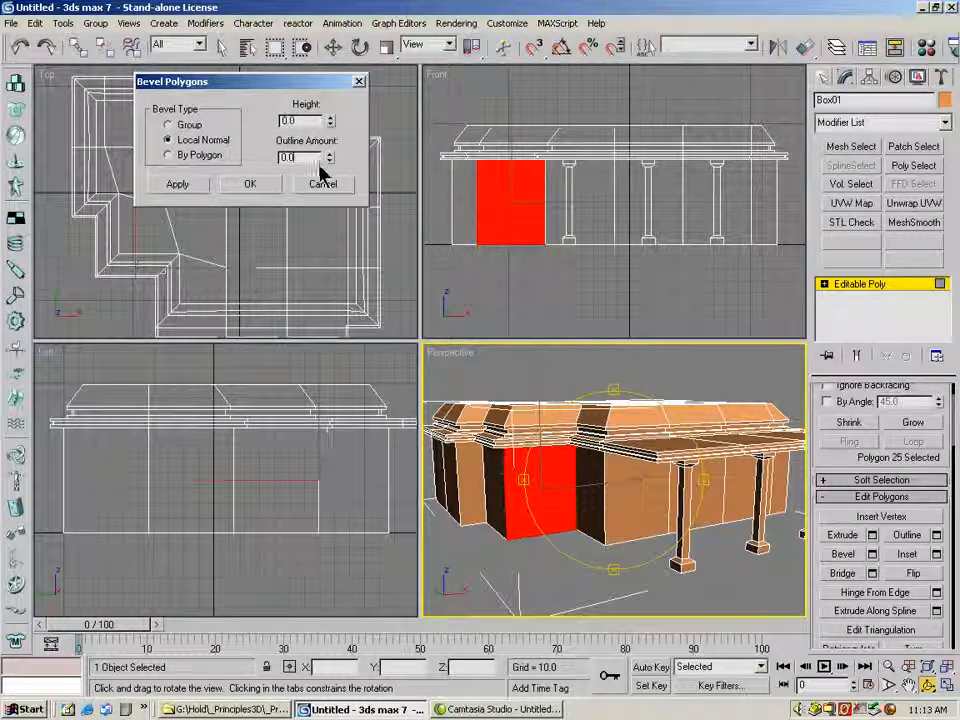
mouse_move(327, 184)
left_mouse_down()
mouse_move(369, 707)
mouse_move(380, 155)
mouse_move(323, 170)
left_mouse_up()
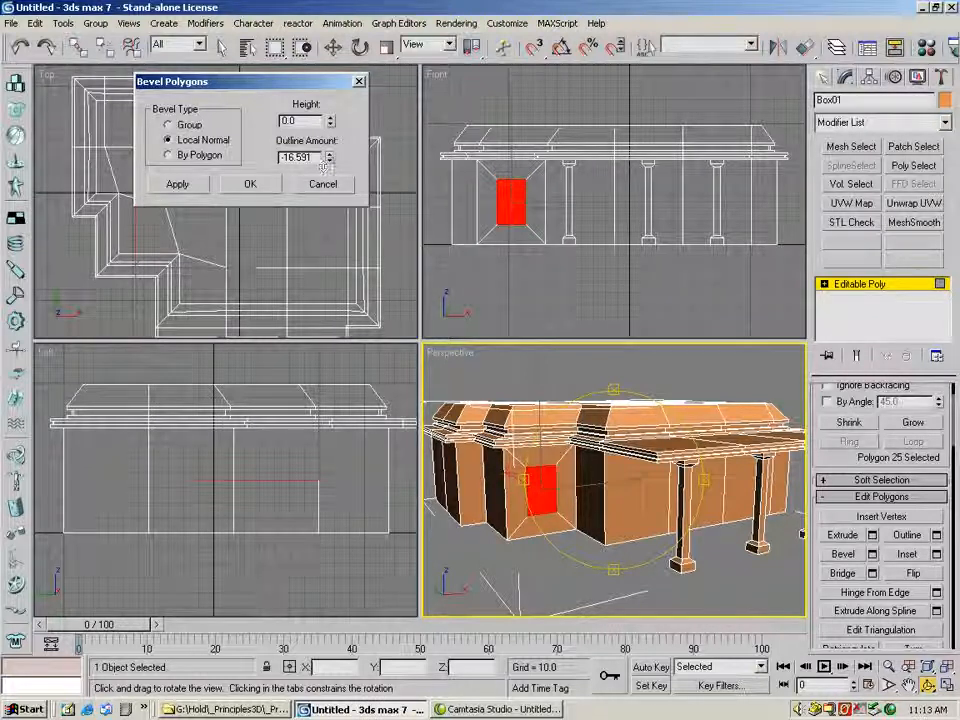
left_click(178, 185)
Recess the window polygon into the wall with a Local Normal bevel of negative height and outline amount 0
double_click(298, 157)
type("0")
key("Return")
left_click_drag(333, 122, 345, 516)
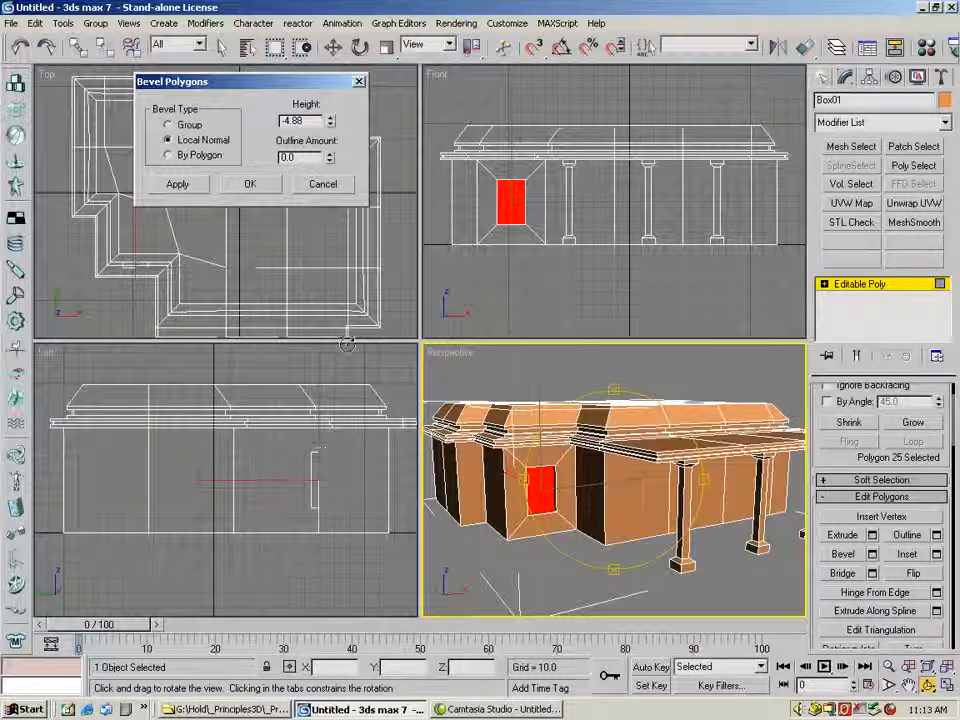
left_click_drag(330, 104, 327, 97)
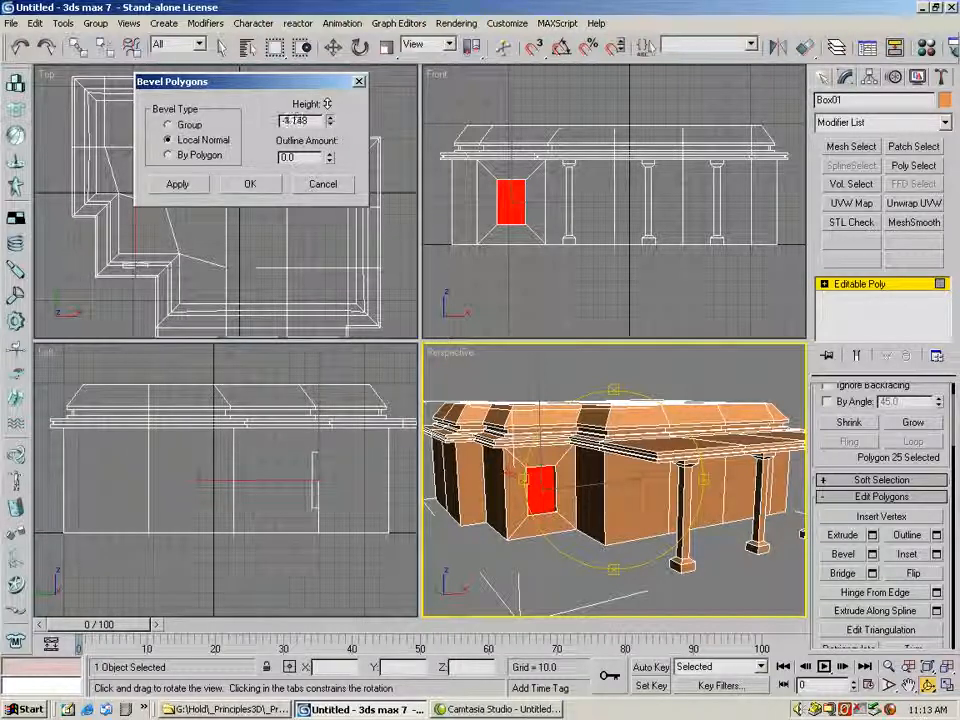
left_click(248, 185)
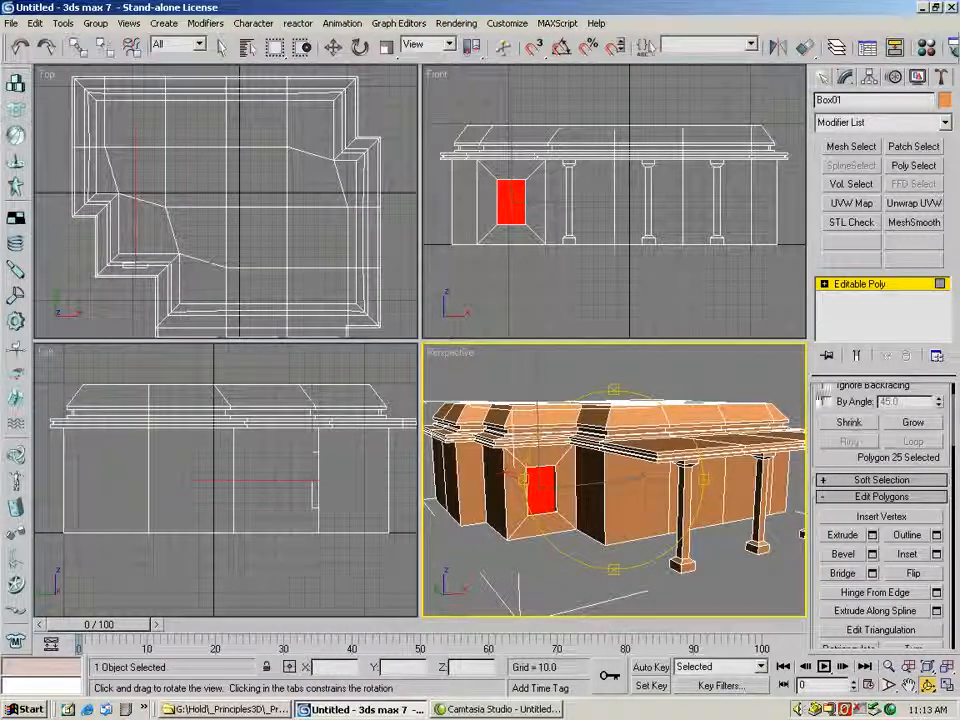
Shrink the window recess by raising its bottom vertices and moving its four left-side vertices inward to about X -105.237
left_click_drag(838, 412, 838, 480)
left_click(838, 412)
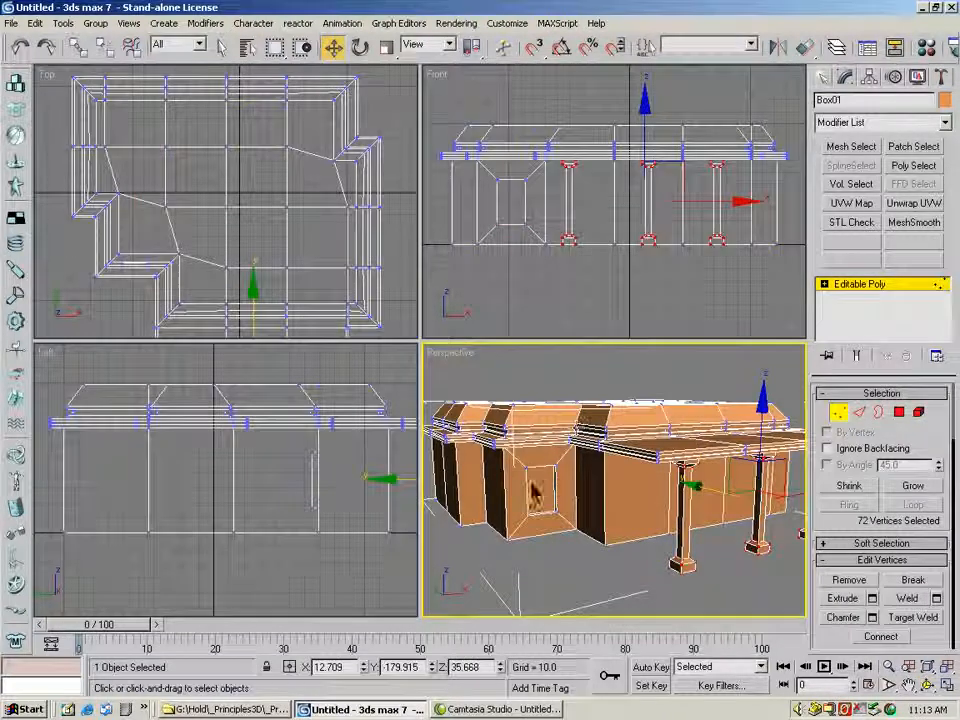
left_click_drag(490, 217, 536, 240)
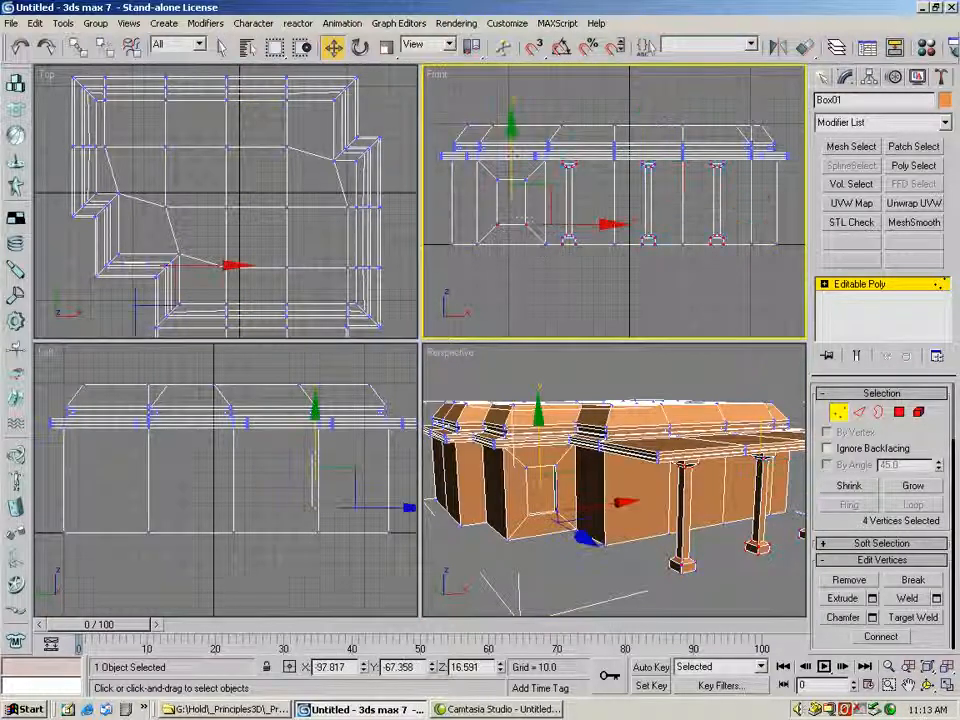
left_click_drag(510, 151, 511, 223)
left_click_drag(556, 196, 562, 196)
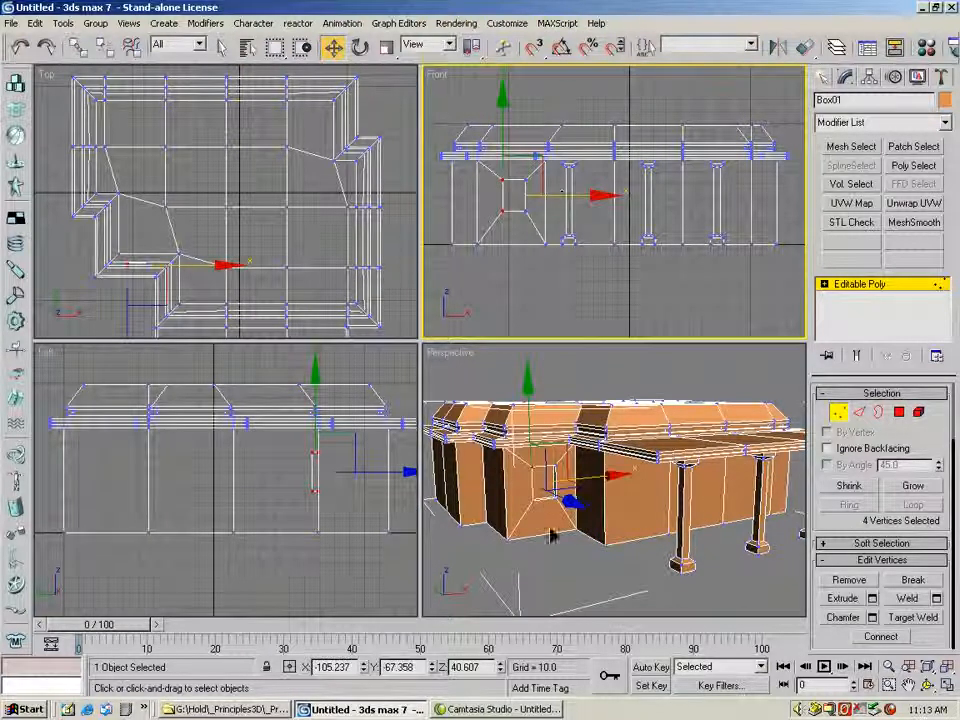
Switch to polygon editing and select the two adjacent wall polygons on the building's left end
left_click(928, 685)
left_click_drag(600, 480, 565, 555)
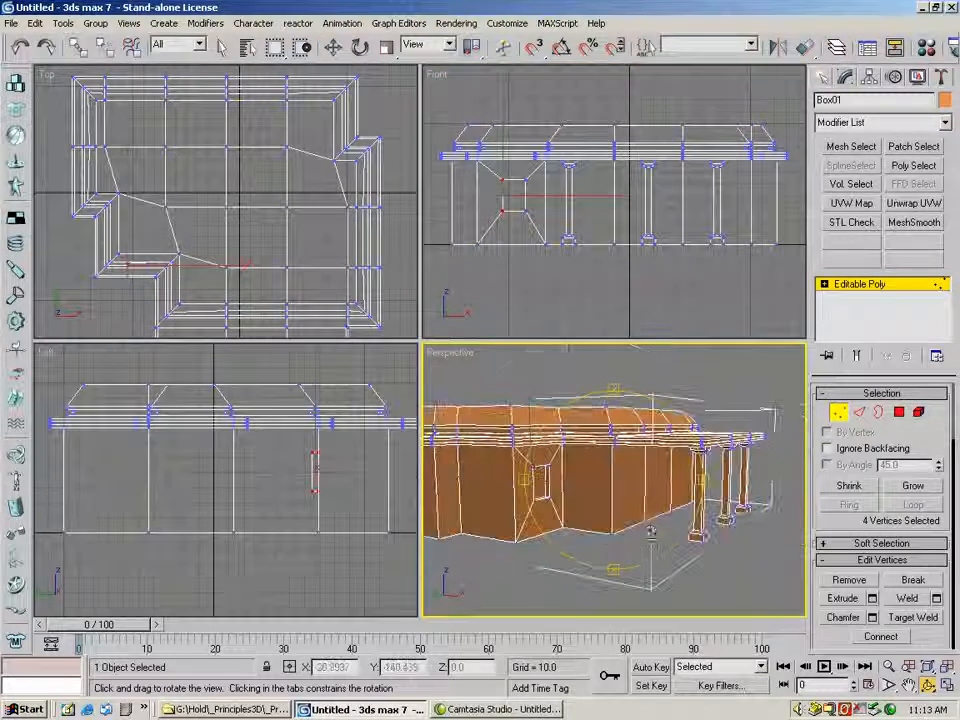
left_click(908, 685)
left_click_drag(718, 583, 729, 579)
key("ctrl+r")
left_click_drag(690, 515, 628, 525)
left_click(899, 412)
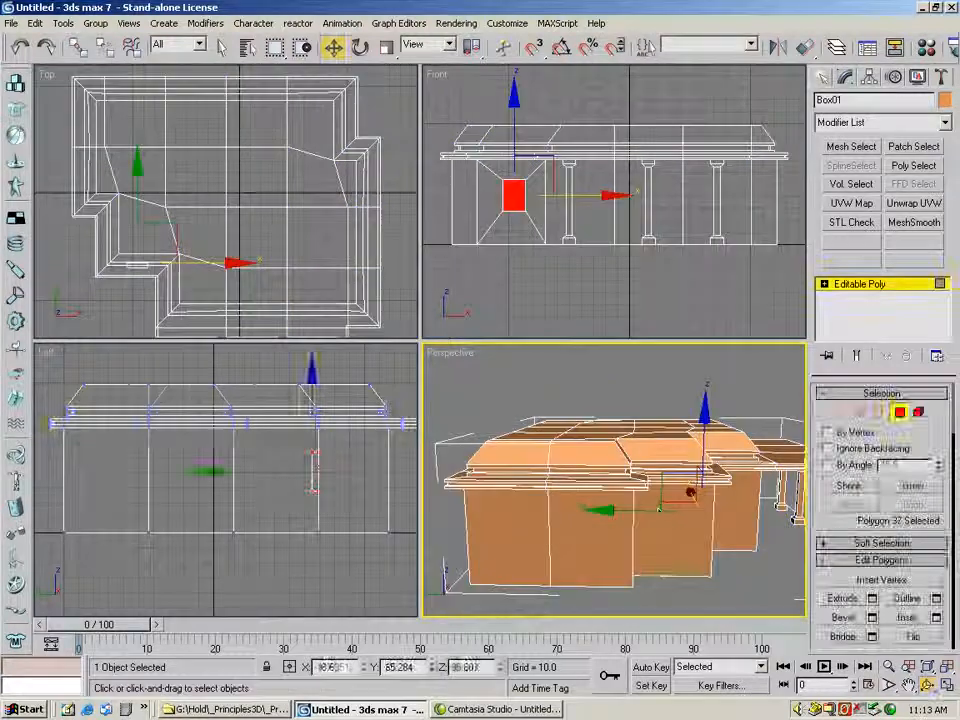
left_click(600, 514)
left_click(533, 507, "ctrl")
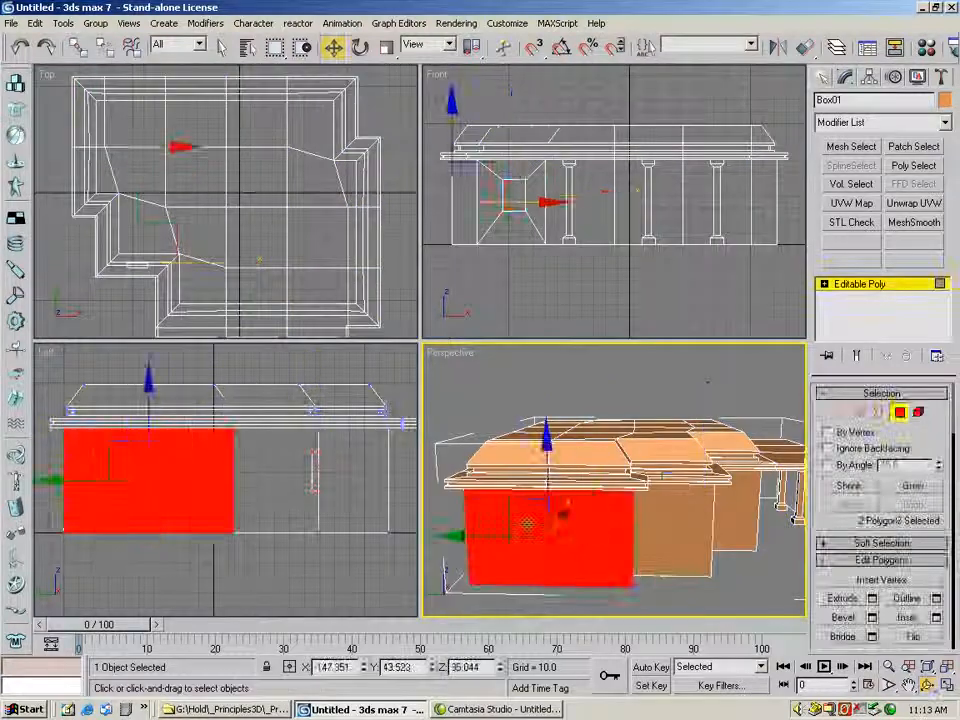
Inset the two end wall polygons separately with a By Polygon bevel of height 0 and outline amount -14.338
left_click(872, 617)
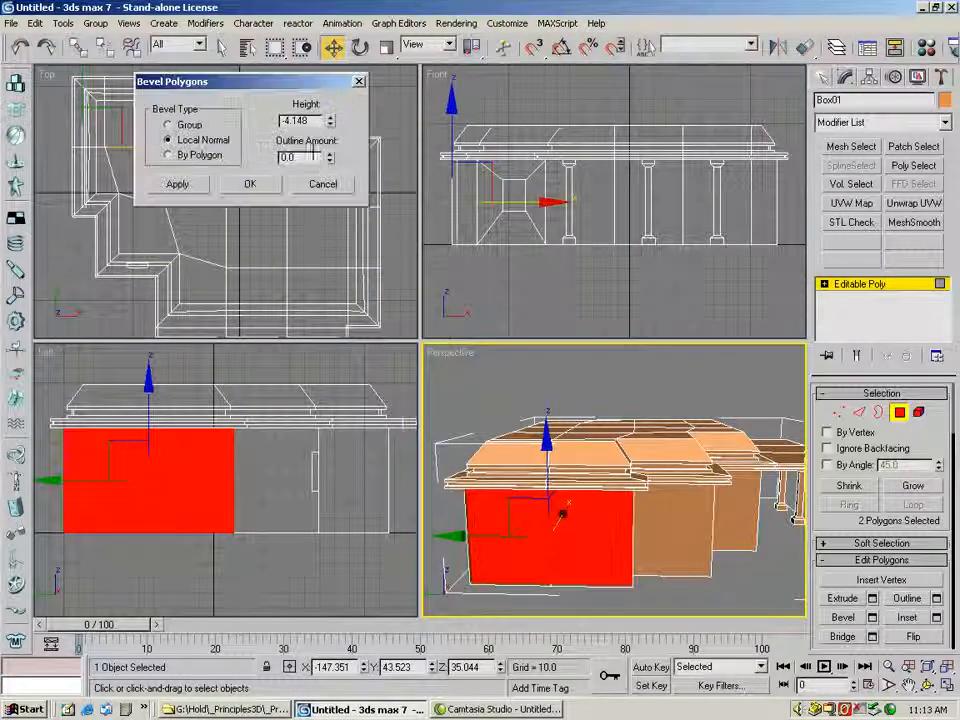
left_click(168, 156)
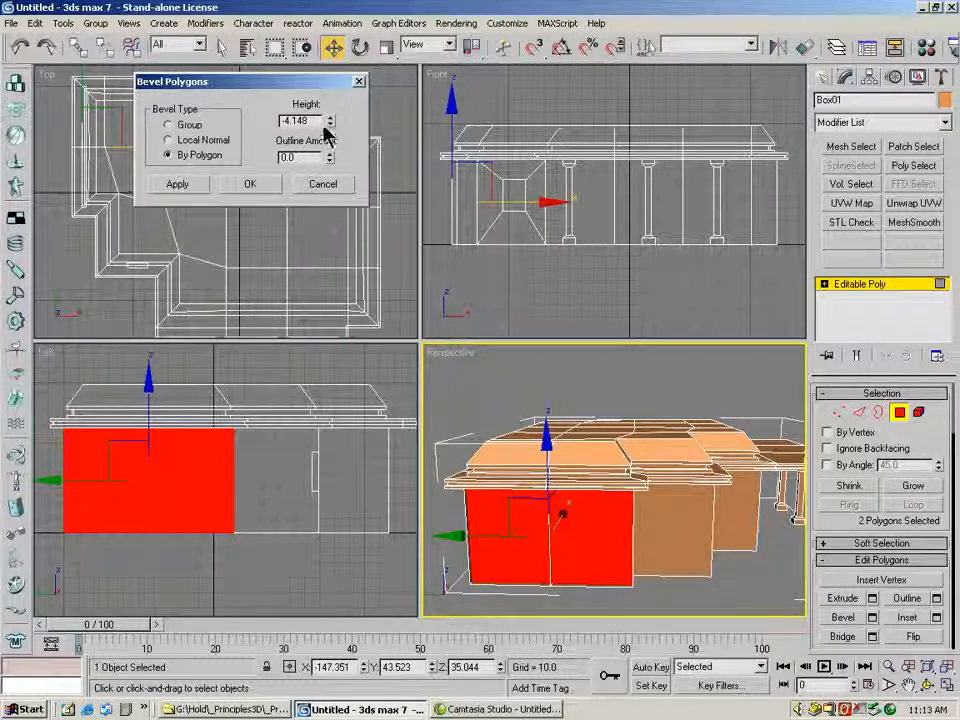
left_click(305, 157)
left_click_drag(331, 160, 343, 222)
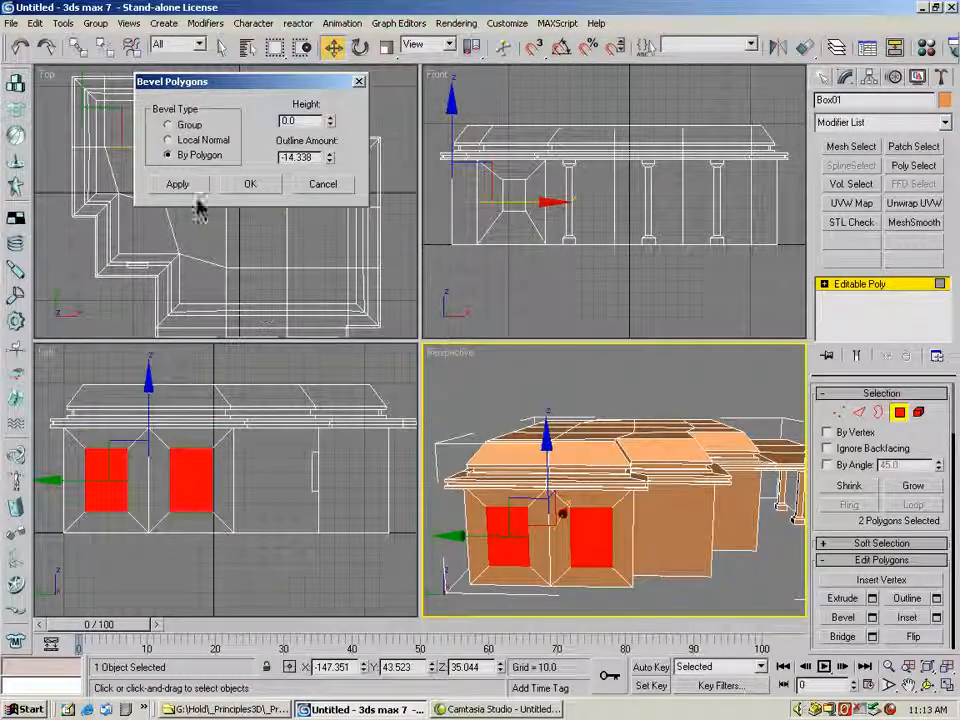
left_click(168, 140)
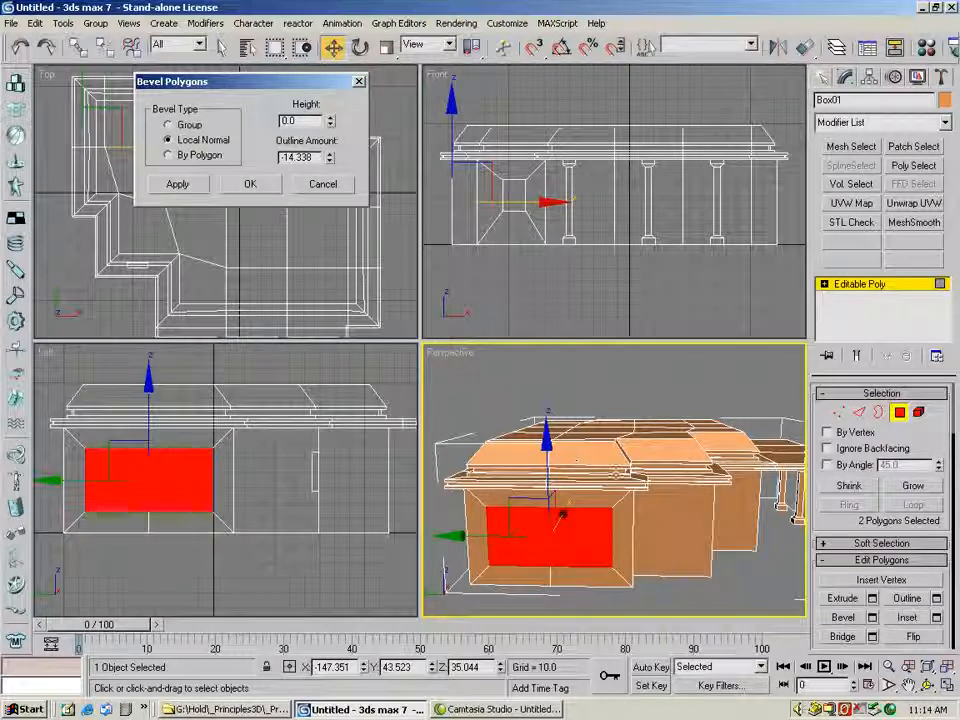
left_click(168, 155)
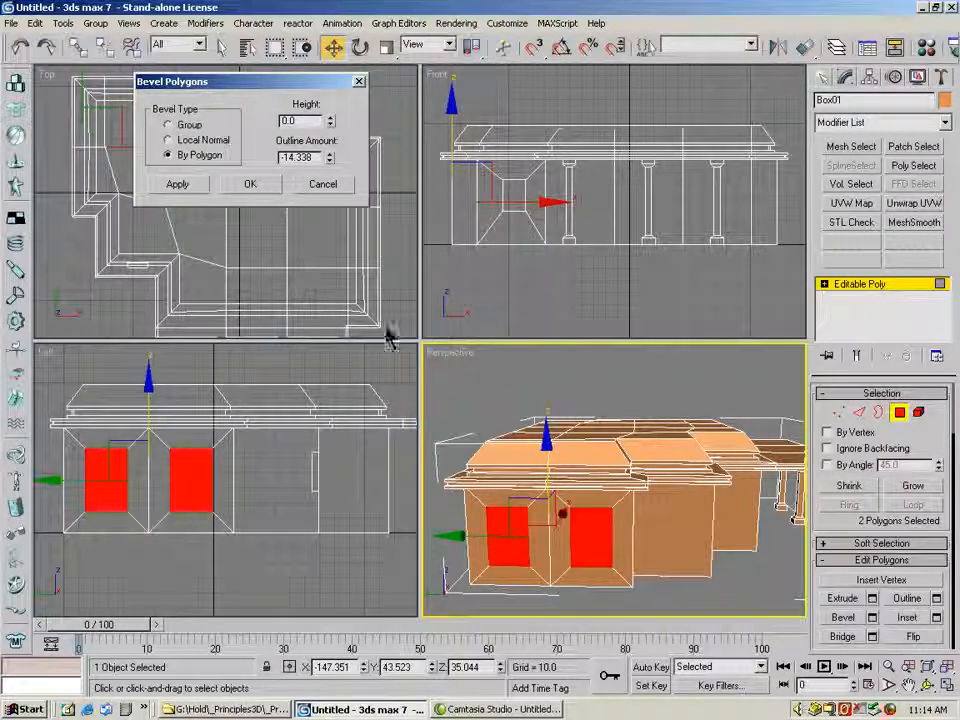
left_click(190, 186)
Recess both window polygons into the end wall with a By Polygon bevel of height -4.096 and outline amount 0.06
type("0")
left_click(303, 124)
left_click_drag(331, 122, 329, 217)
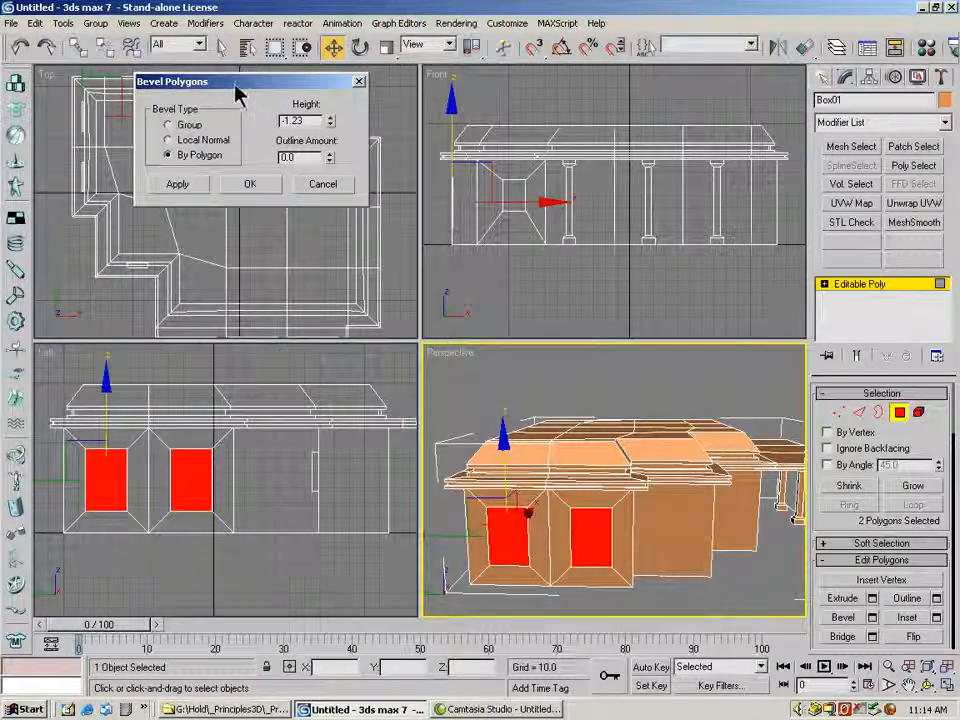
left_click_drag(200, 81, 308, 81)
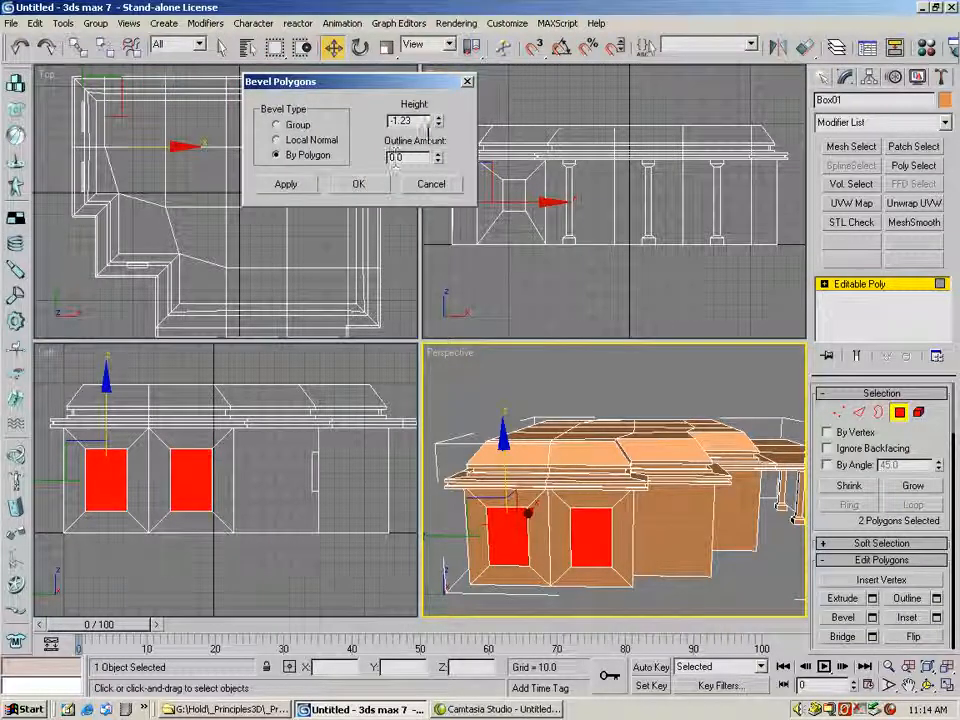
left_click_drag(443, 125, 440, 157)
left_click_drag(438, 250, 450, 313)
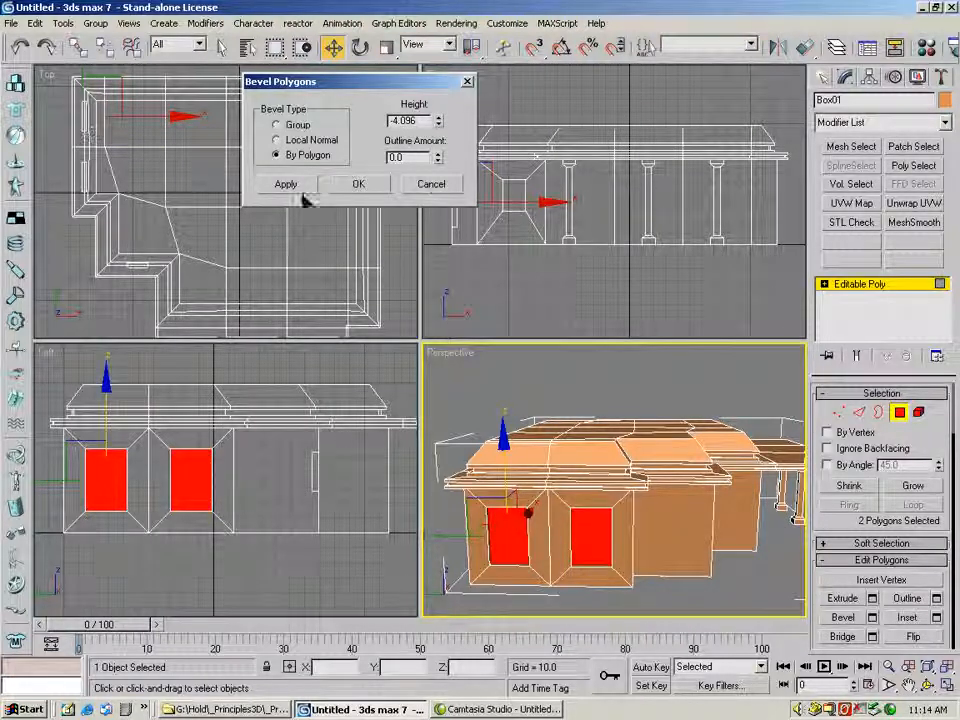
left_click_drag(437, 155, 437, 150)
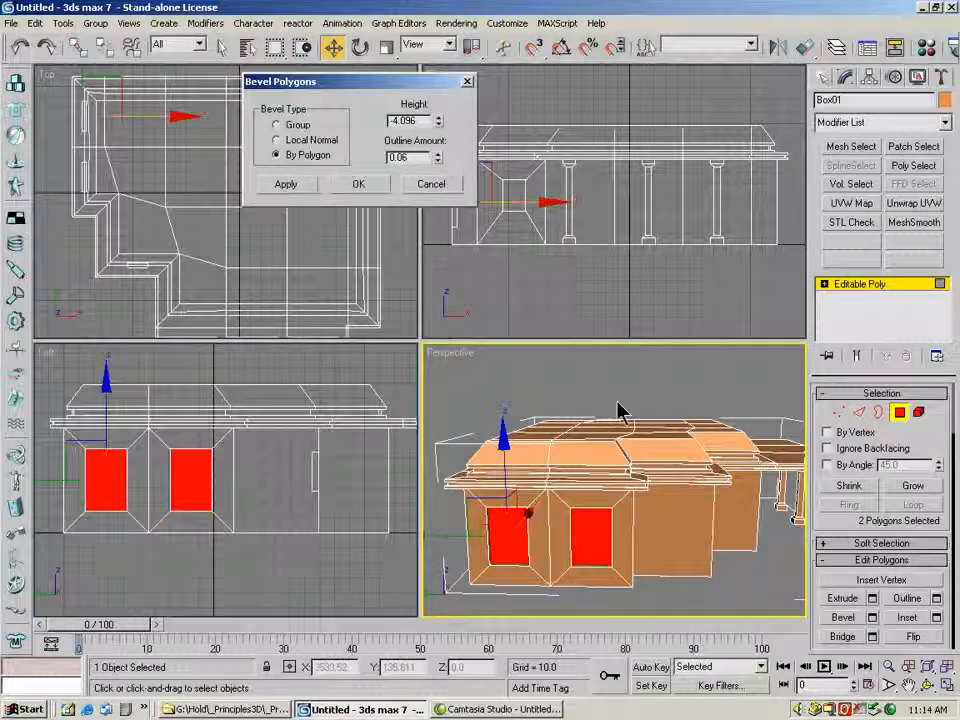
Shorten both end wall windows by raising their eight bottom vertices to about Z 24.367
left_click(838, 413)
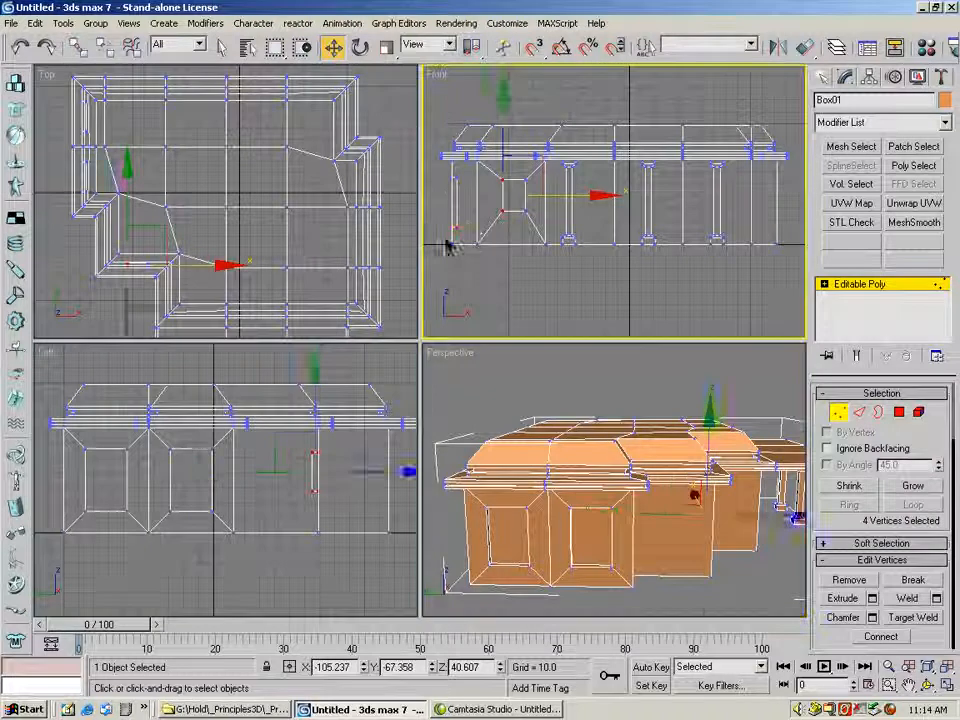
left_click_drag(446, 242, 456, 185)
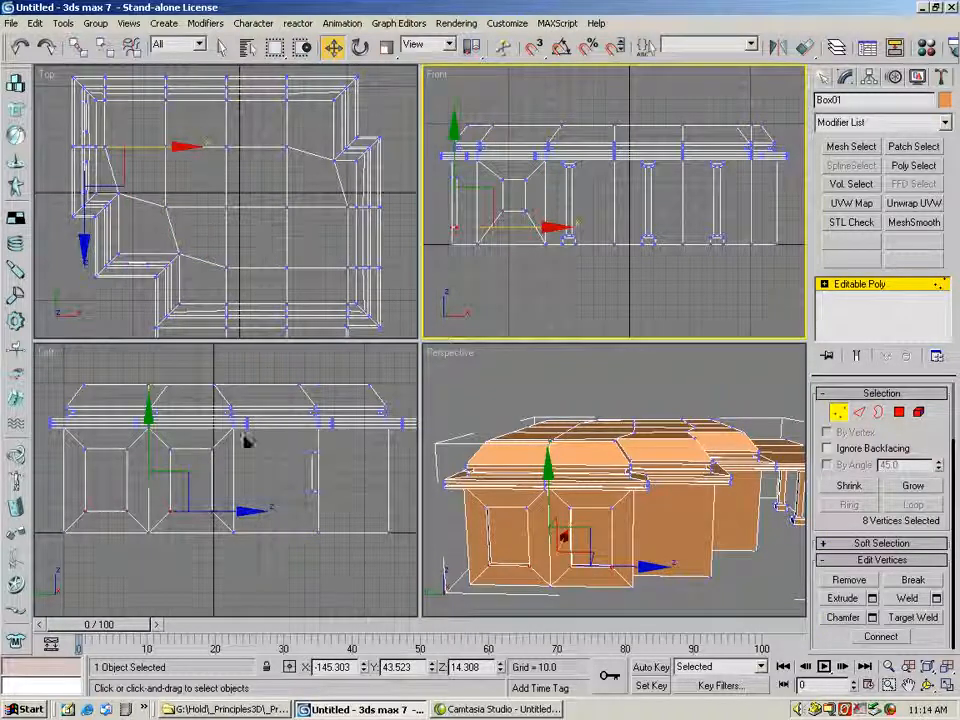
left_click_drag(75, 513, 200, 535)
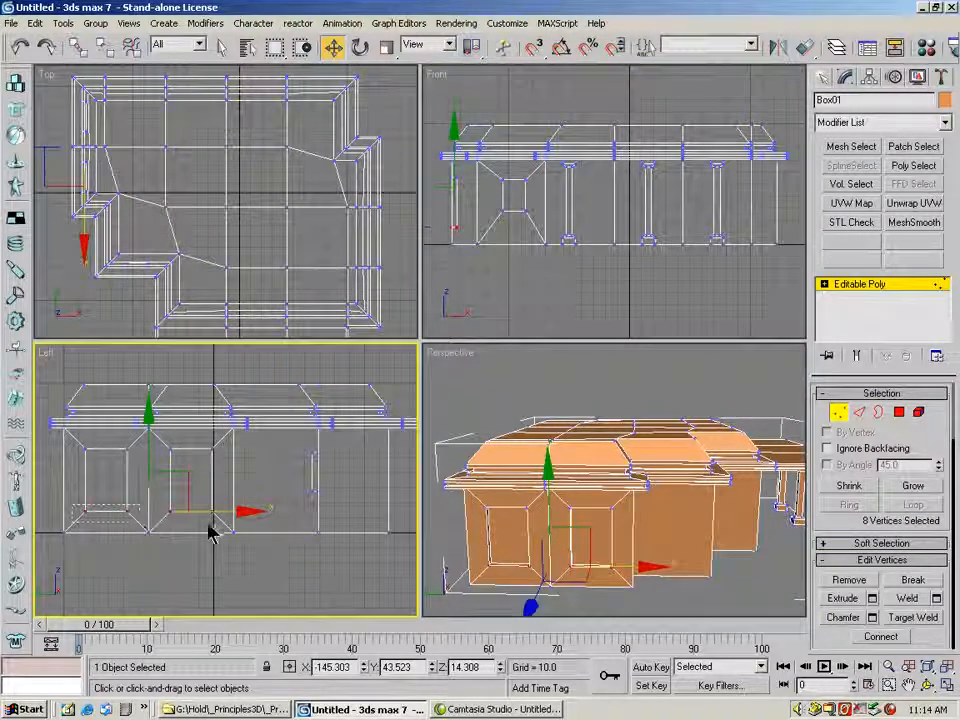
left_click_drag(149, 430, 149, 420)
Return to polygon editing and select two adjacent polygons in the building's long back wall
key("ctrl+r")
left_click_drag(714, 516, 680, 428)
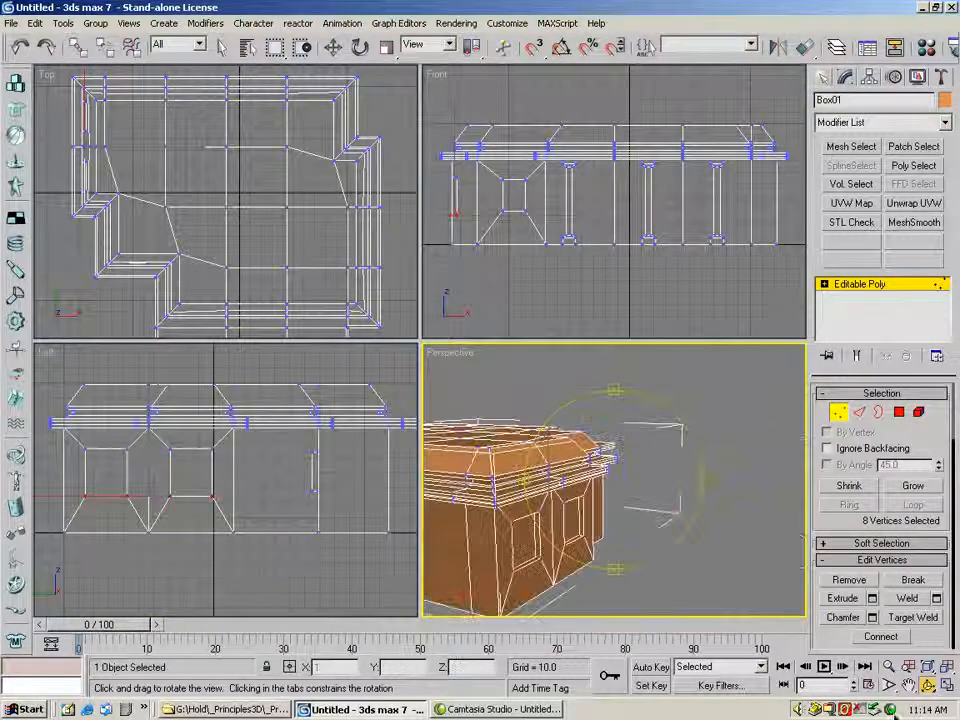
left_click(908, 685)
left_click_drag(510, 567, 613, 553)
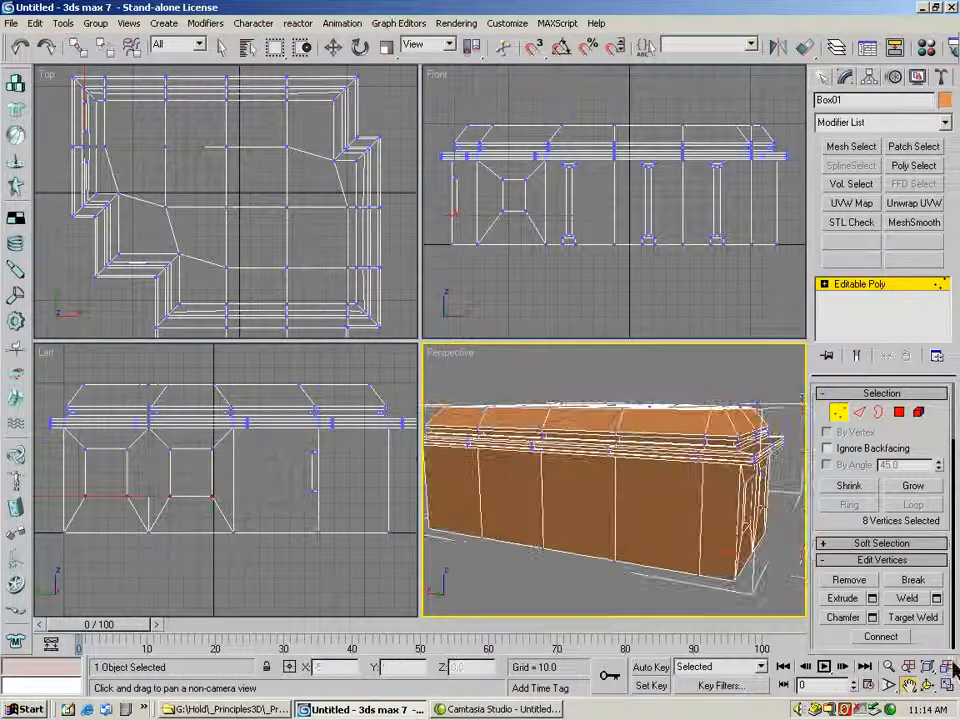
left_click(333, 47)
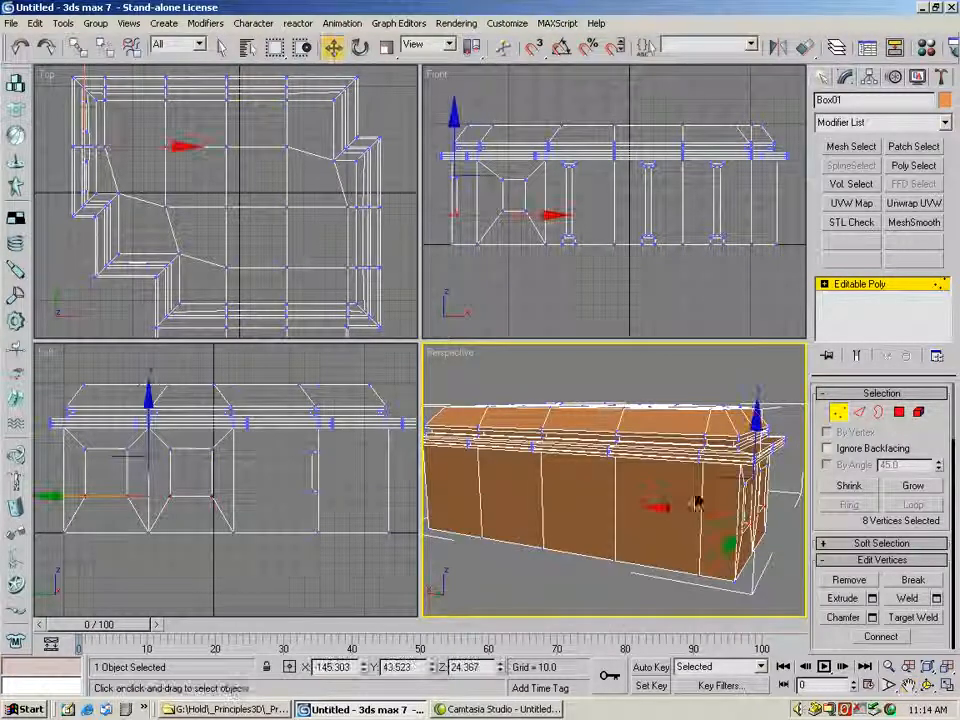
left_click(899, 412)
left_click(640, 495)
left_click(588, 500, "ctrl")
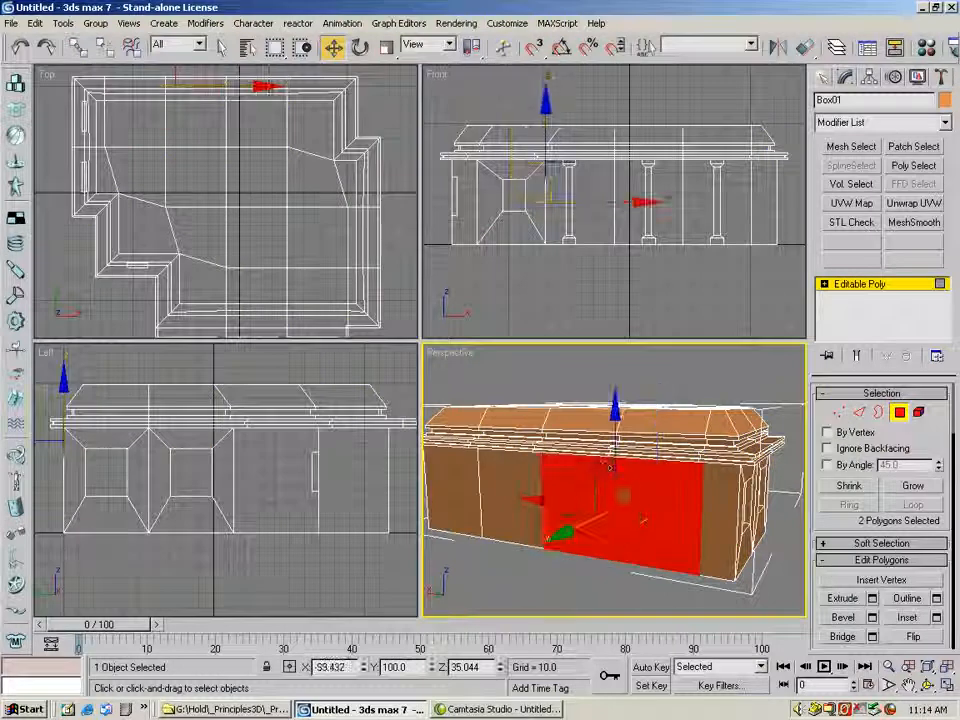
Inset the two back wall polygons as one wide window with a Local Normal bevel of height 0 and outline amount -17.005
left_click(872, 618)
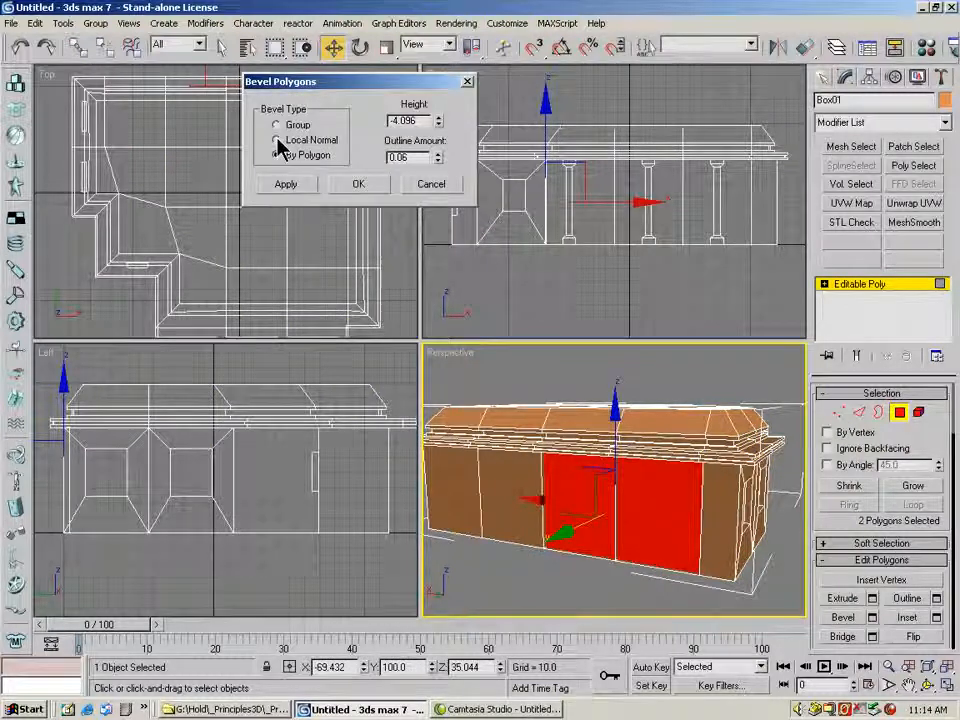
left_click_drag(441, 165, 468, 458)
double_click(416, 120)
type("0")
key("Return")
left_click(277, 139)
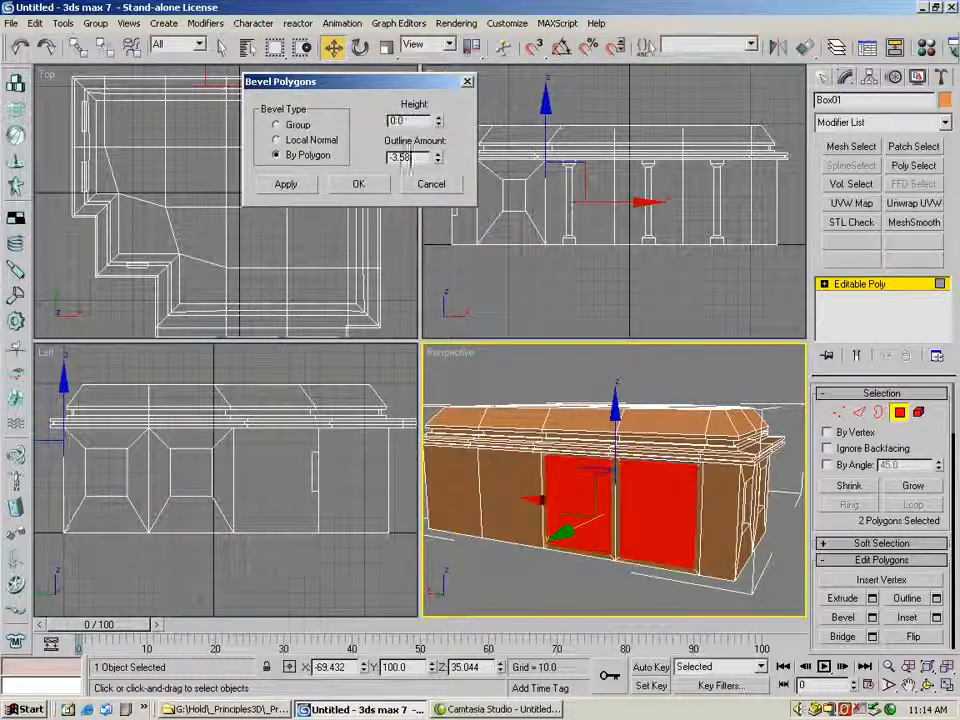
left_click_drag(438, 124, 407, 212)
type("0")
key("Return")
left_click_drag(438, 159, 434, 280)
left_click_drag(338, 348, 336, 340)
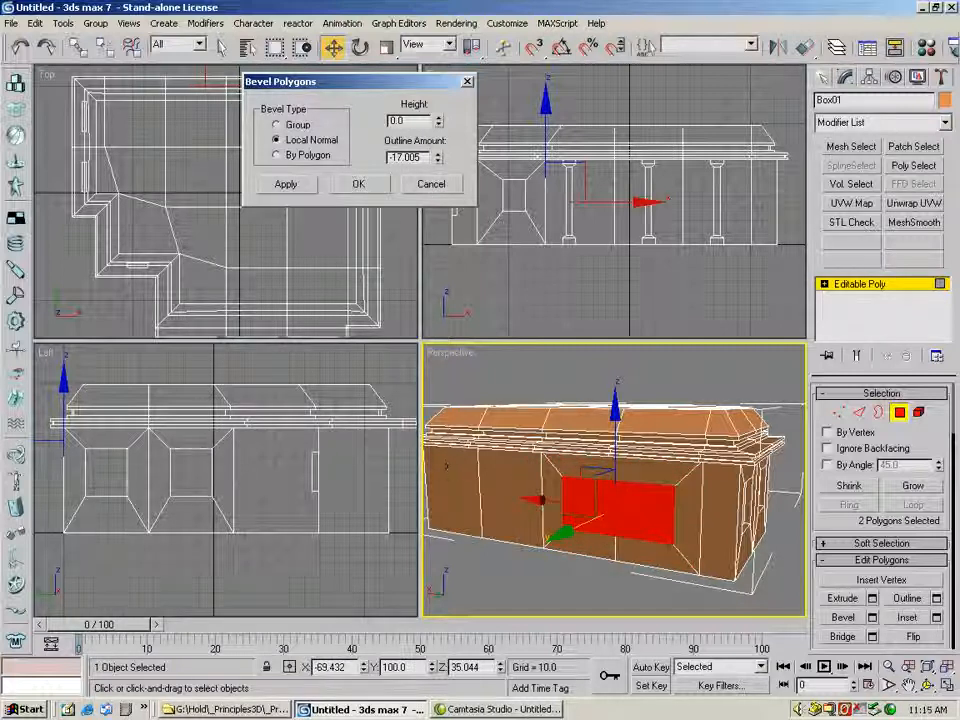
left_click(286, 184)
Recess the wide back window with a Local Normal bevel of height -5.658 and outline amount 0
key("Tab")
type("0")
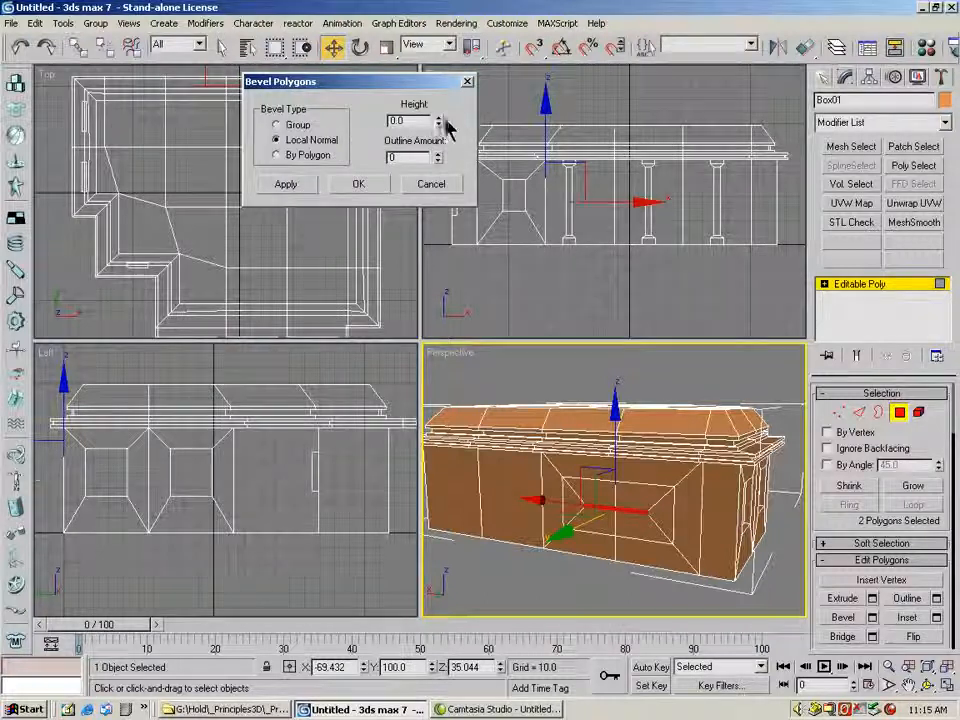
mouse_move(439, 122)
left_mouse_down()
mouse_move(439, 158)
mouse_move(438, 135)
mouse_move(438, 147)
left_mouse_up()
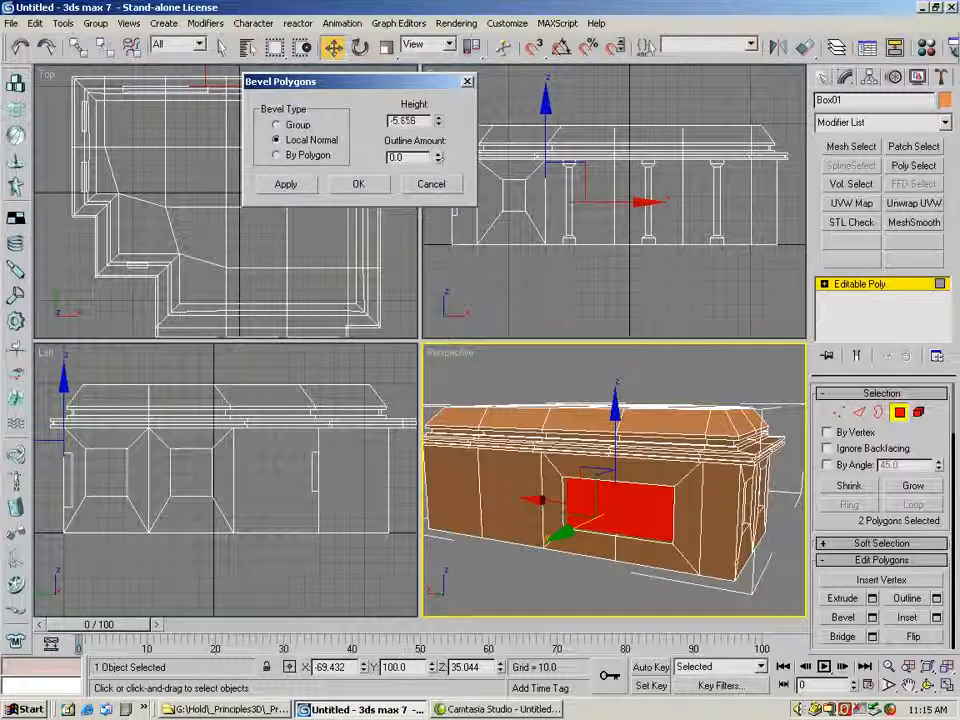
left_click(371, 191)
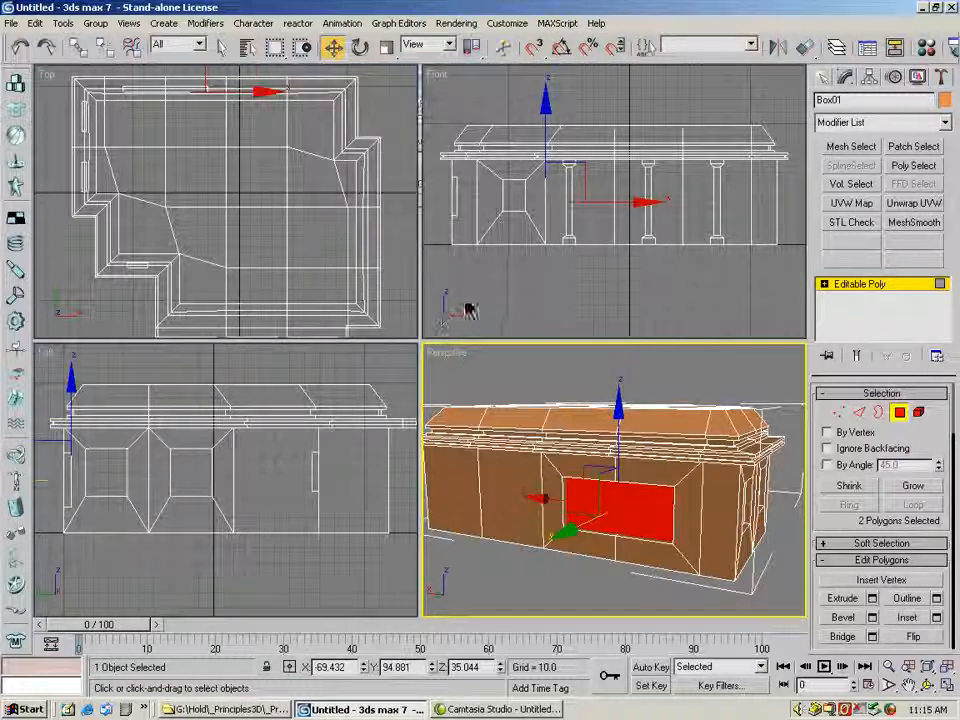
Examine the whole building from several angles, checking the roof, the canopy with its columns, and the recessed windows
left_click(927, 686)
mouse_move(640, 490)
left_mouse_down()
mouse_move(441, 582)
mouse_move(520, 530)
mouse_move(553, 456)
mouse_move(649, 478)
left_mouse_up()
left_click(888, 666)
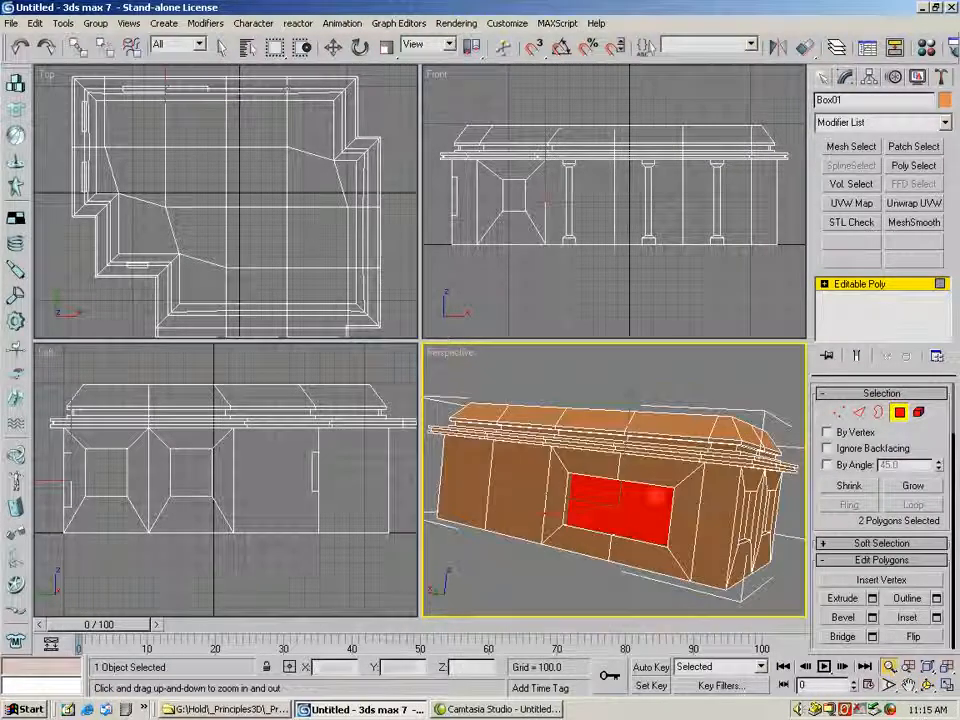
left_click_drag(730, 505, 735, 568)
left_click_drag(575, 484, 662, 437)
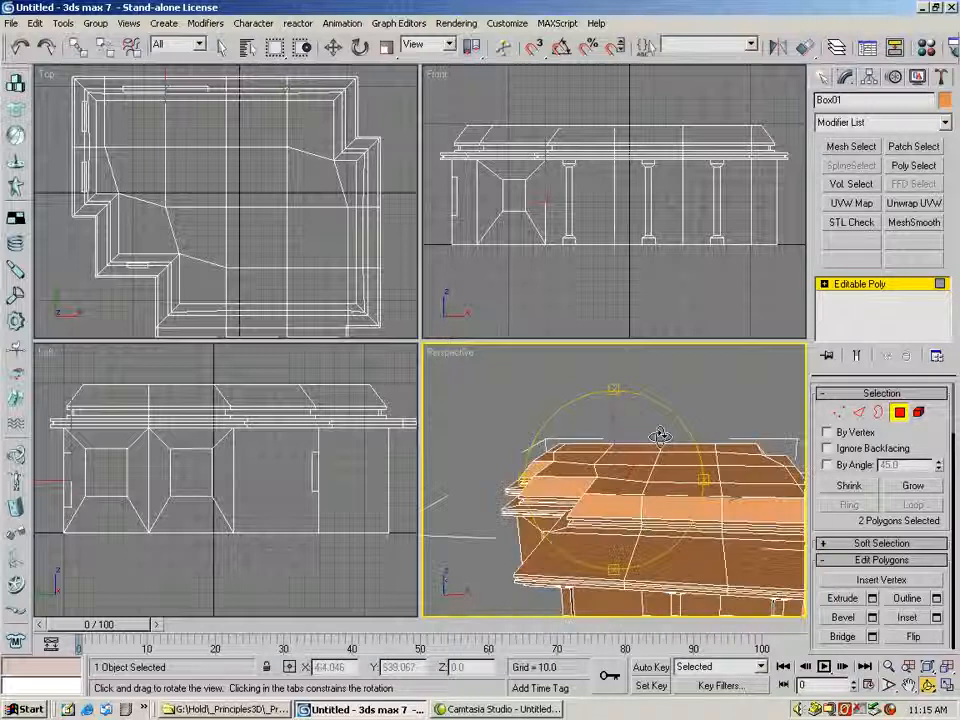
left_click(947, 667)
left_click_drag(669, 486, 699, 501)
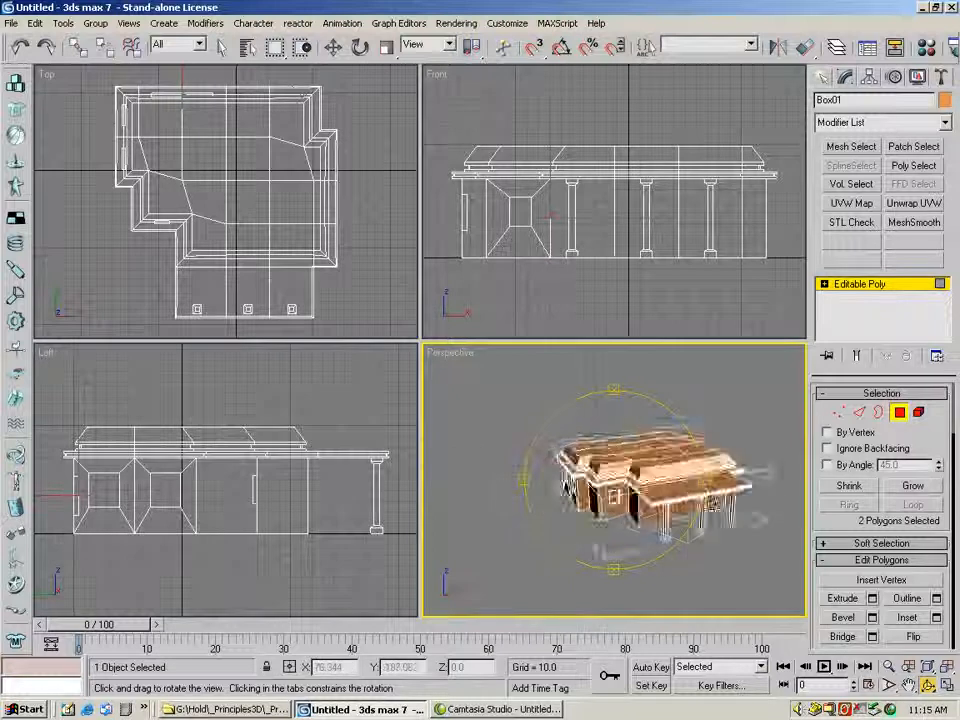
left_click_drag(757, 500, 750, 518)
left_click_drag(711, 420, 643, 455)
left_click_drag(682, 410, 738, 470)
left_click_drag(648, 469, 664, 488)
left_click_drag(632, 576, 632, 480)
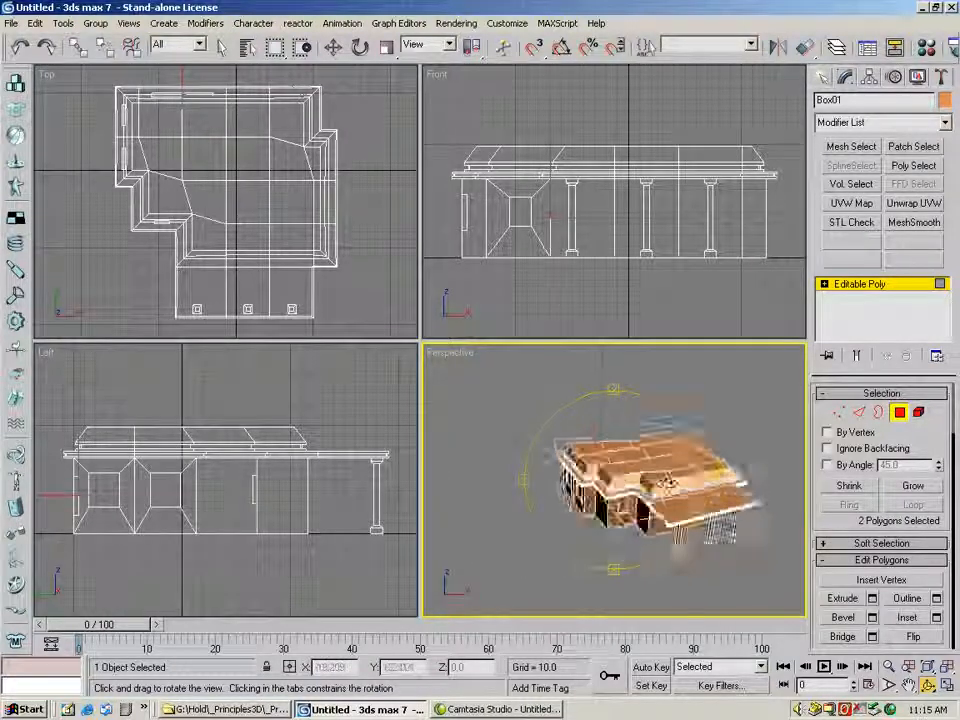
left_click_drag(704, 476, 660, 449)
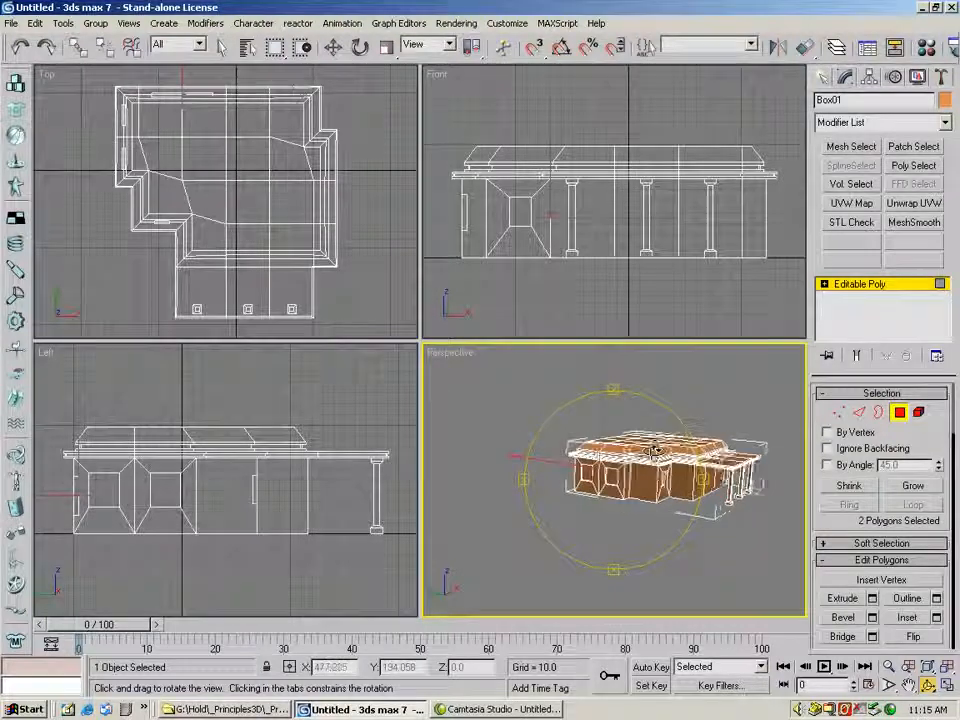
left_click_drag(637, 466, 738, 468)
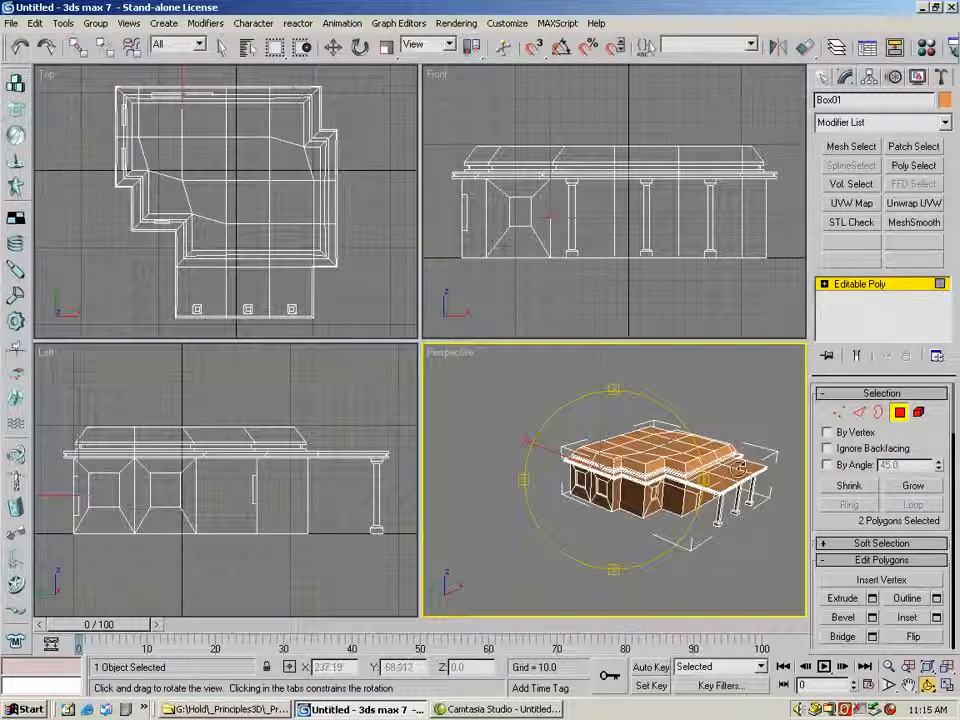
left_click_drag(840, 523, 816, 541)
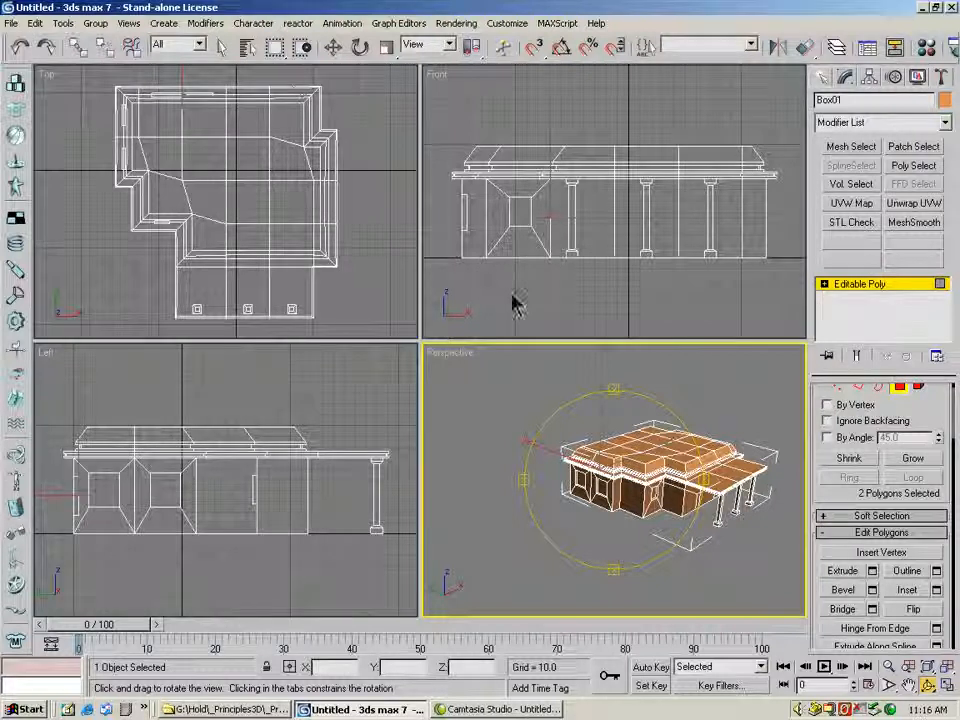
left_click_drag(819, 391, 819, 419)
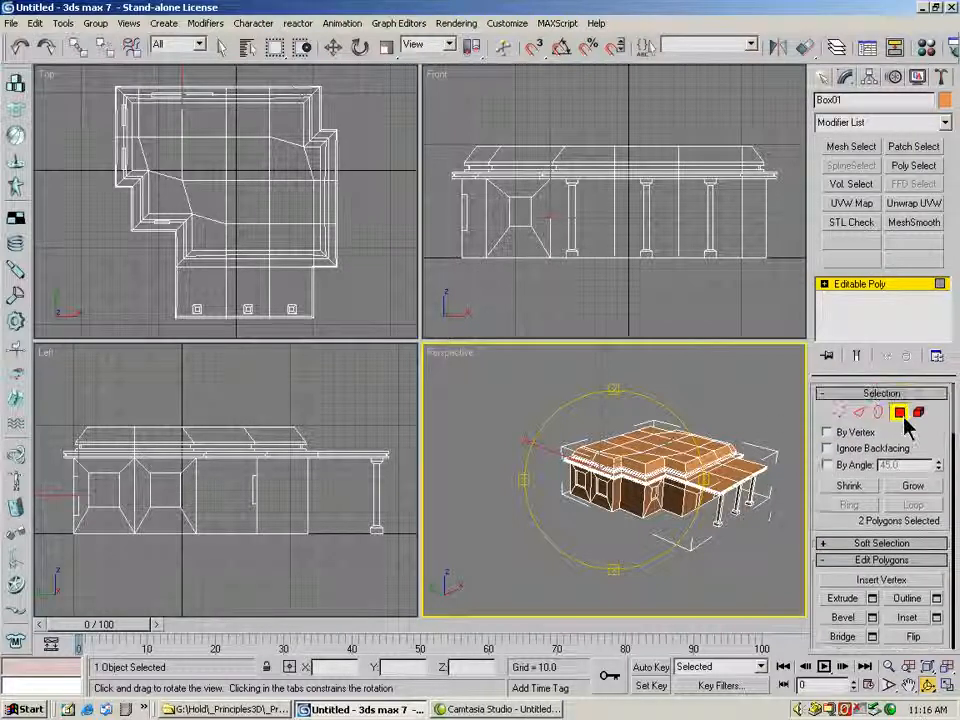